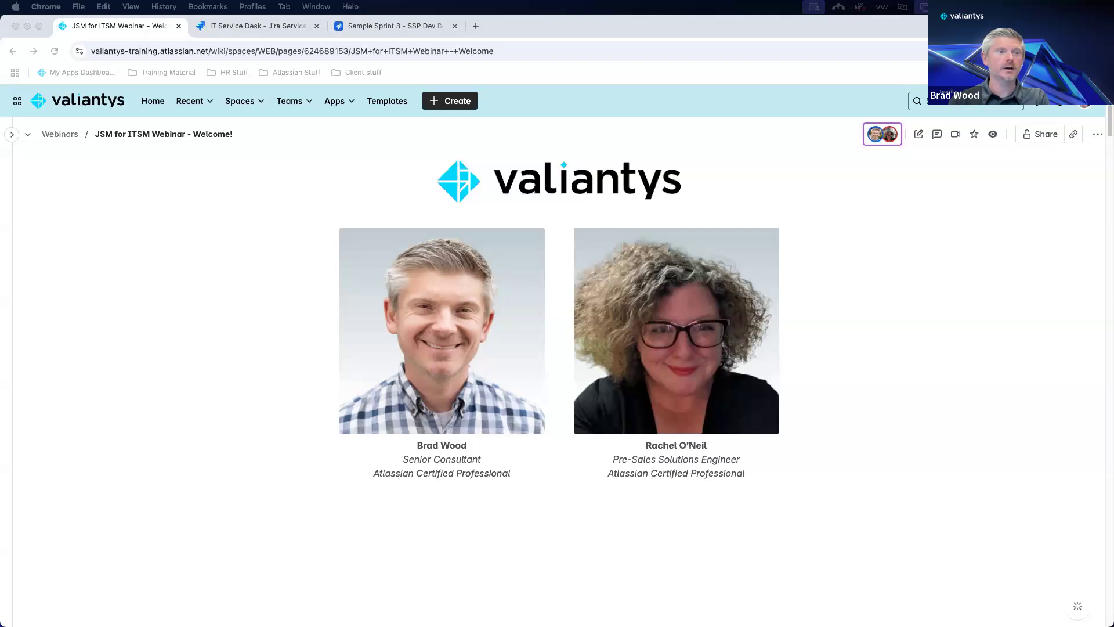
Scroll past the presenter photos to the Agenda: Introduction, ITSM Demos and Examples, Questions.
{"action": "scroll", "coordinate": [188, 268], "scroll_direction": "down", "scroll_amount": 5}
{"action": "scroll", "coordinate": [187, 267], "scroll_direction": "down", "scroll_amount": 5}
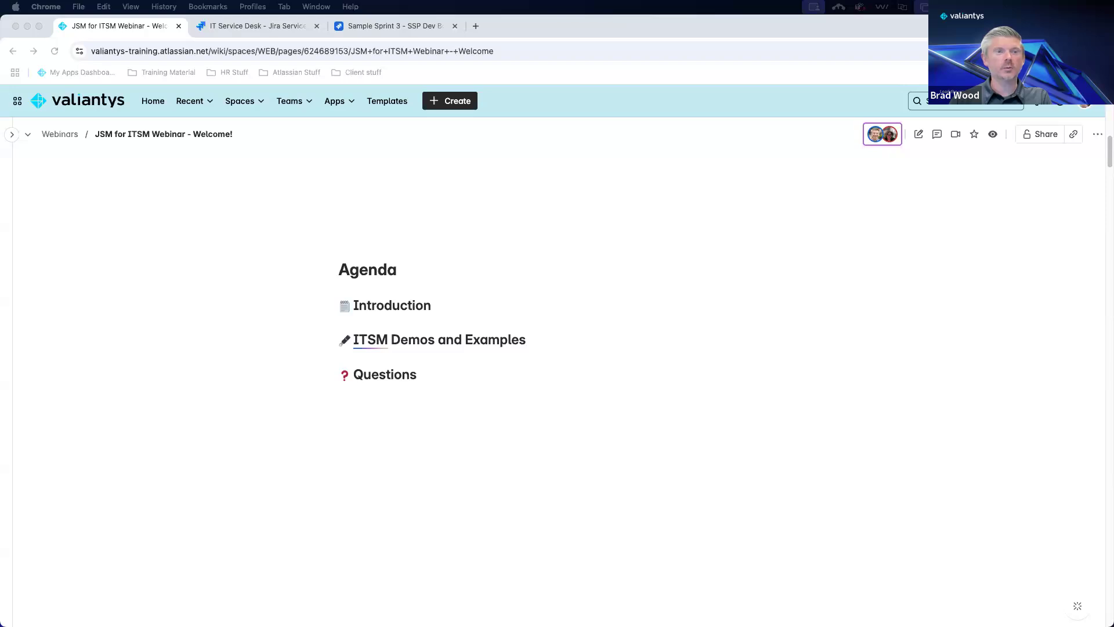
Scroll to the Fundamentals bullets on portal, queues, SLAs, knowledge base and automation, beside the video.
{"action": "scroll", "coordinate": [202, 273], "scroll_direction": "down", "scroll_amount": 2}
{"action": "scroll", "coordinate": [201, 272], "scroll_direction": "down", "scroll_amount": 8}
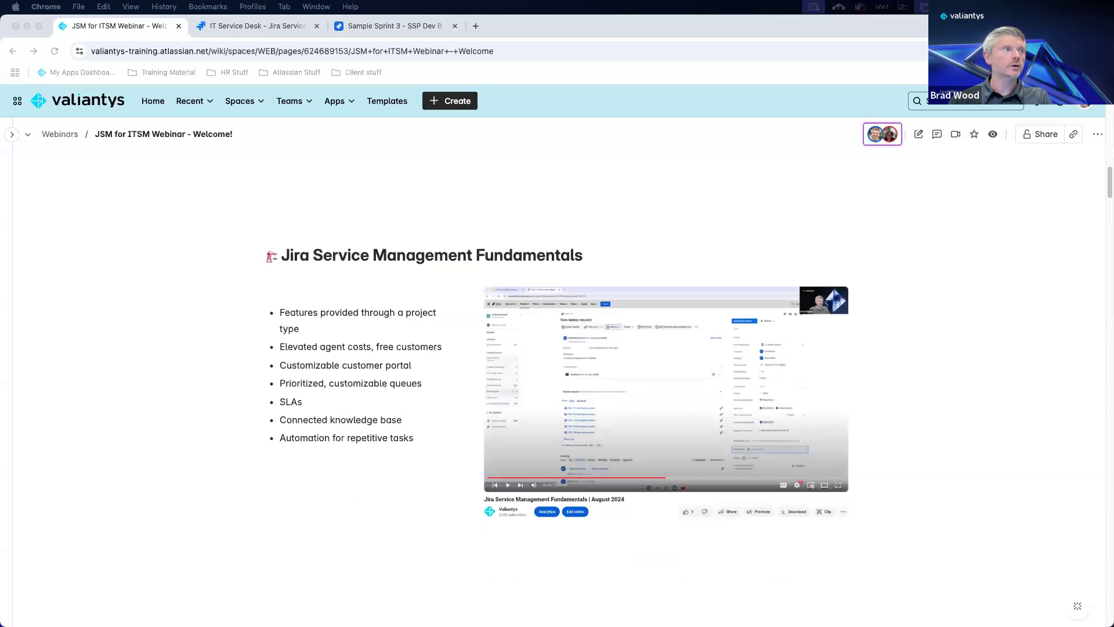
{"action": "scroll", "coordinate": [193, 298], "scroll_direction": "down", "scroll_amount": 1}
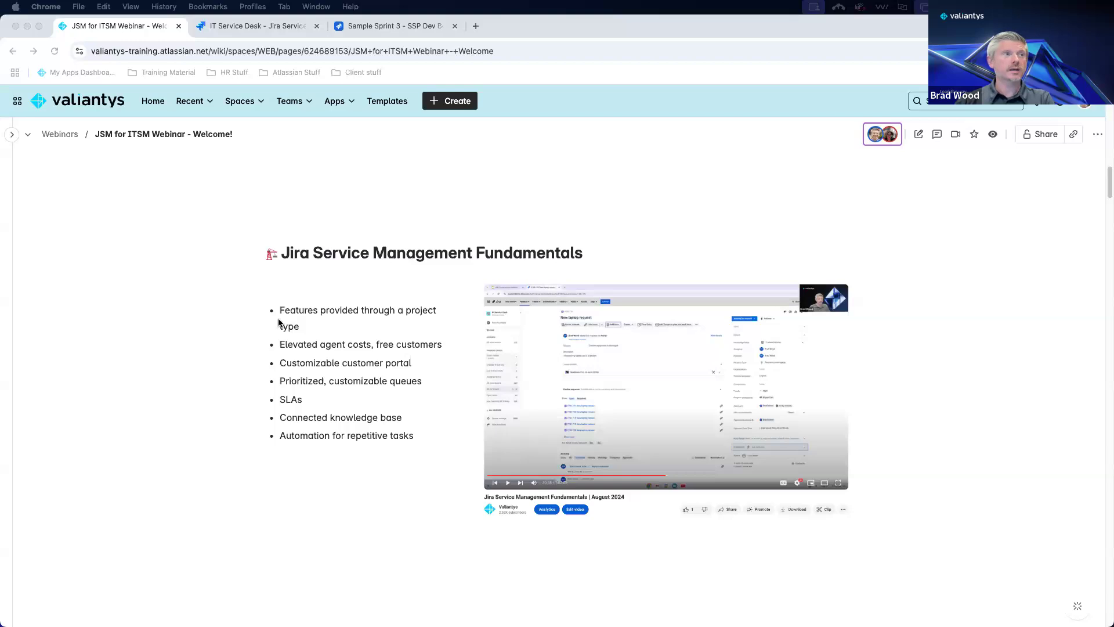
Scroll to the ITSM table covering Assets, Opsgenie, Automation for Jira and Statuspage.
{"action": "scroll", "coordinate": [279, 287], "scroll_direction": "down", "scroll_amount": 1}
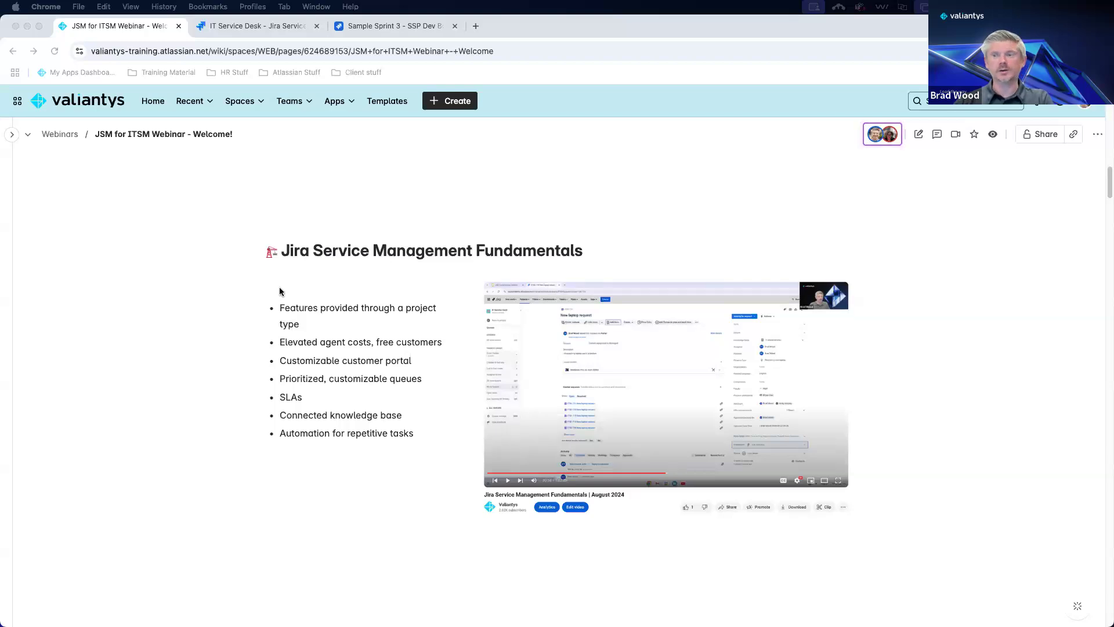
{"action": "scroll", "coordinate": [281, 290], "scroll_direction": "down", "scroll_amount": 10}
{"action": "scroll", "coordinate": [281, 290], "scroll_direction": "up", "scroll_amount": 1}
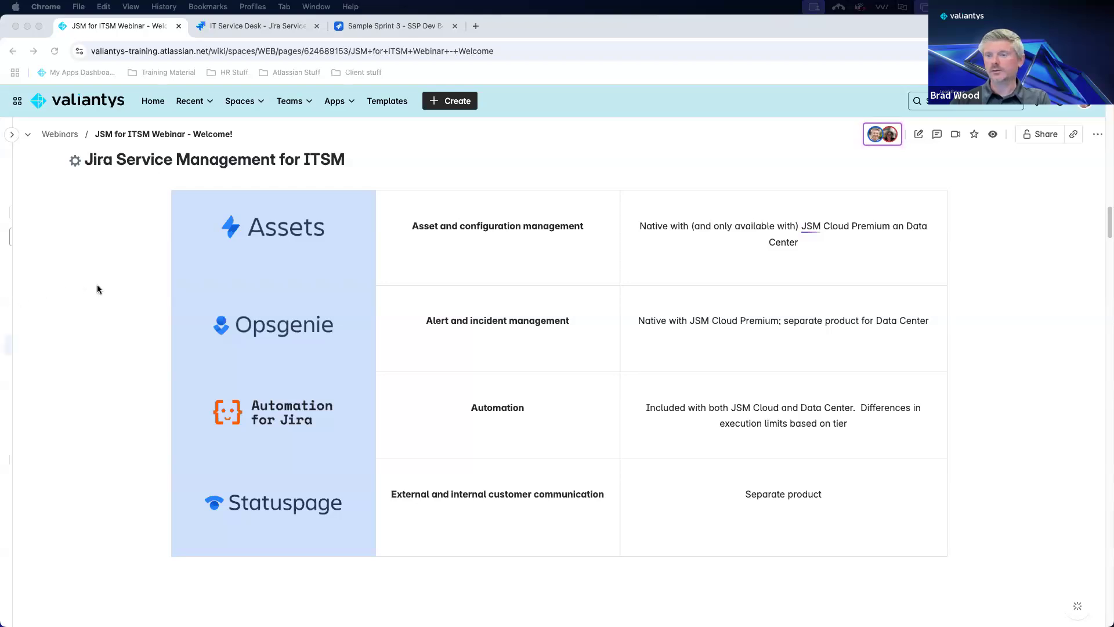
Scroll to the Demos topics for service, incident and change management above the Banc.ly screenshot.
{"action": "scroll", "coordinate": [87, 289], "scroll_direction": "down", "scroll_amount": 7}
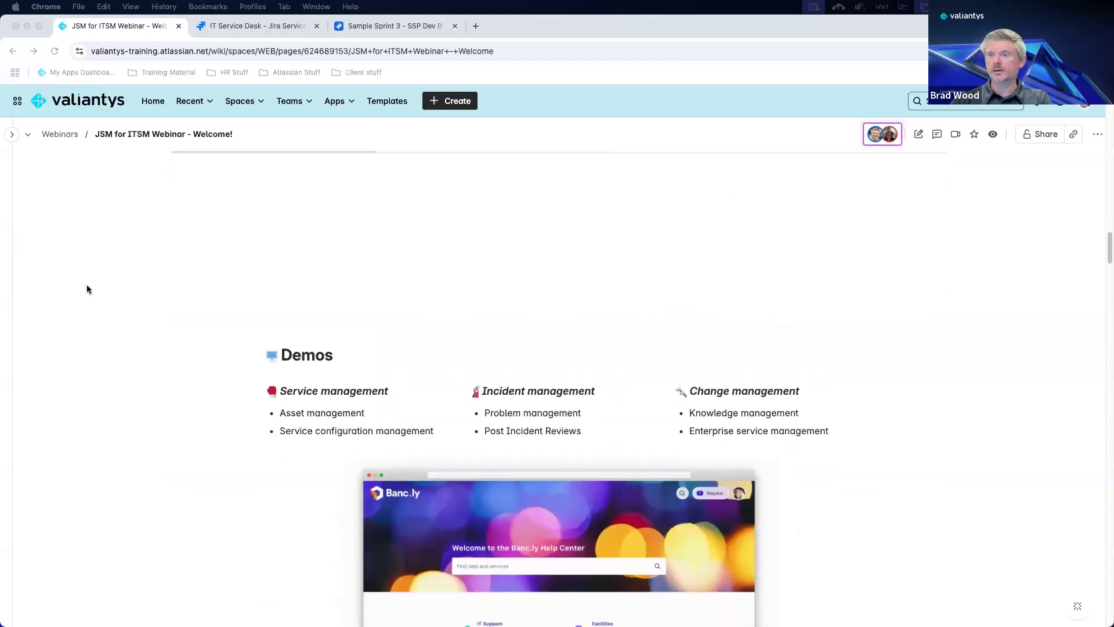
{"action": "scroll", "coordinate": [87, 289], "scroll_direction": "down", "scroll_amount": 3}
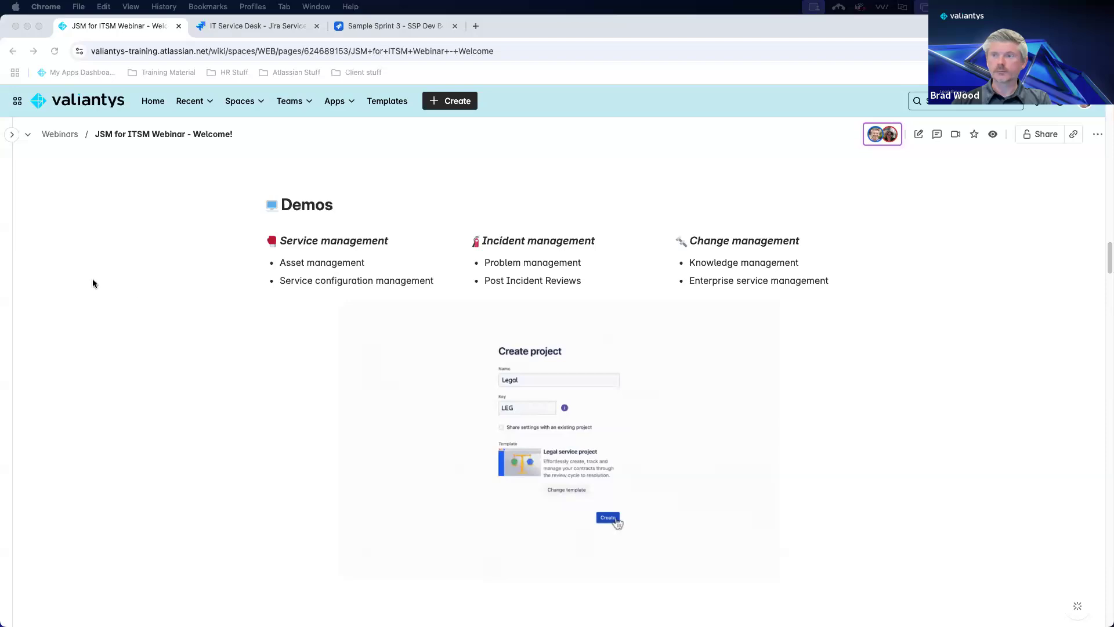
Scroll to the Consulting, Licensing, Integration & Development, Managed Services and Training cards.
{"action": "scroll", "coordinate": [159, 290], "scroll_direction": "down", "scroll_amount": 3}
{"action": "scroll", "coordinate": [158, 290], "scroll_direction": "down", "scroll_amount": 5}
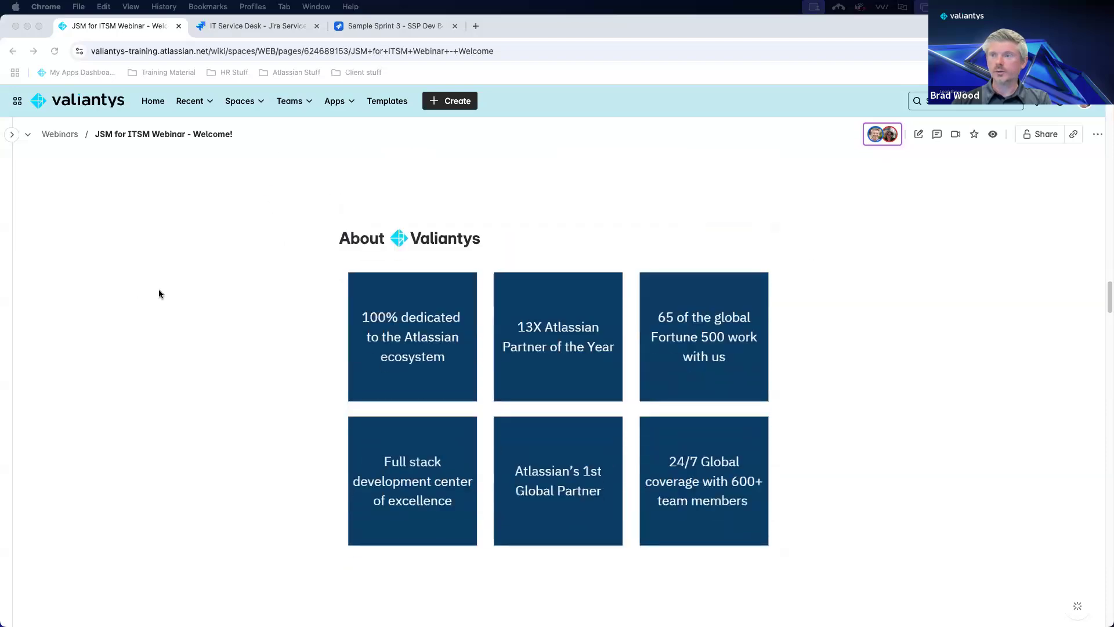
{"action": "scroll", "coordinate": [159, 290], "scroll_direction": "down", "scroll_amount": 1}
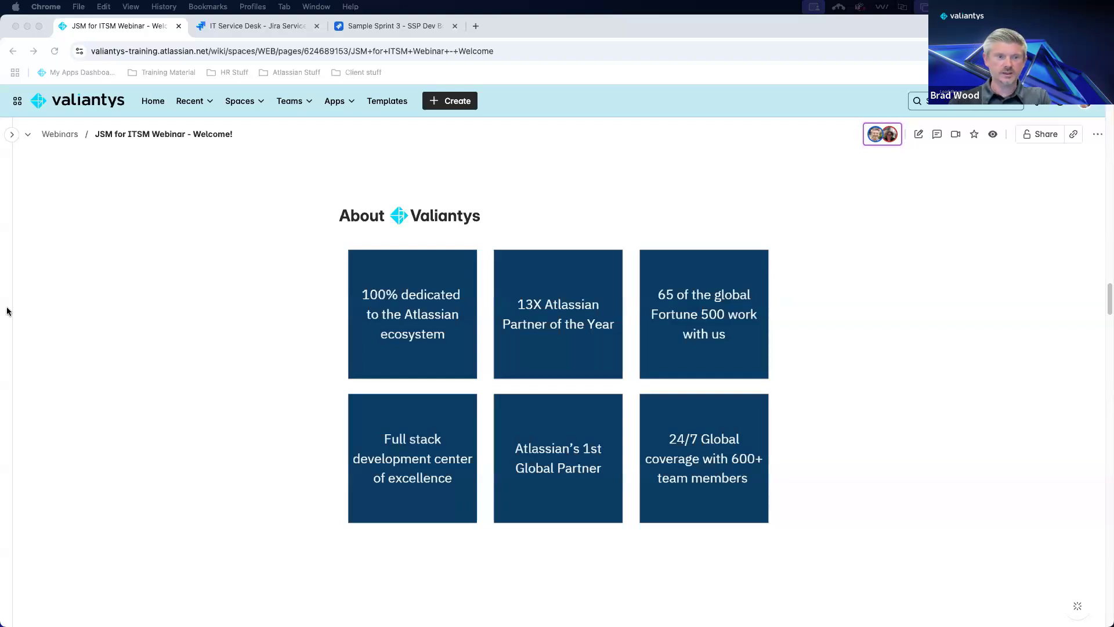
{"action": "scroll", "coordinate": [267, 298], "scroll_direction": "down", "scroll_amount": 9}
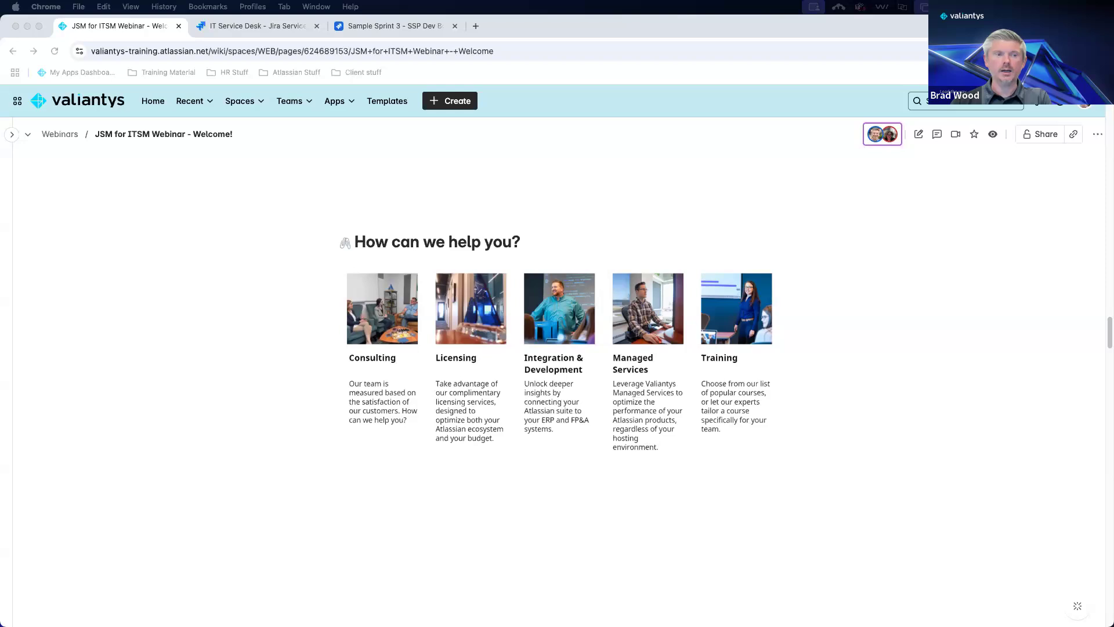
Scroll past the Boot Camp QR code and session details toward Asset and service management.
{"action": "scroll", "coordinate": [274, 316], "scroll_direction": "down", "scroll_amount": 6}
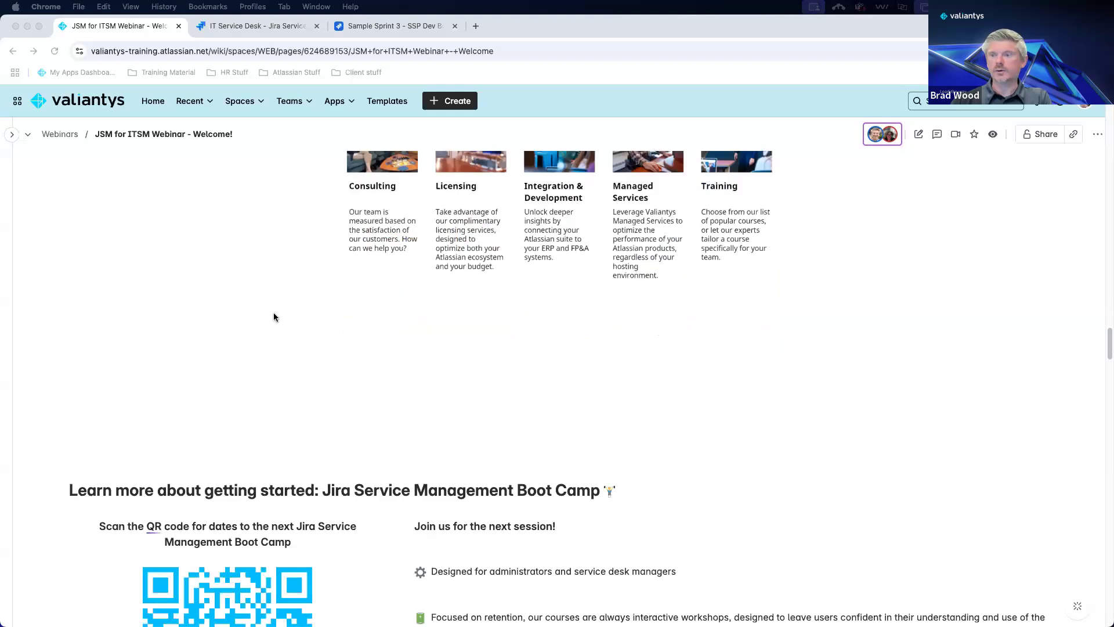
{"action": "scroll", "coordinate": [274, 317], "scroll_direction": "down", "scroll_amount": 2}
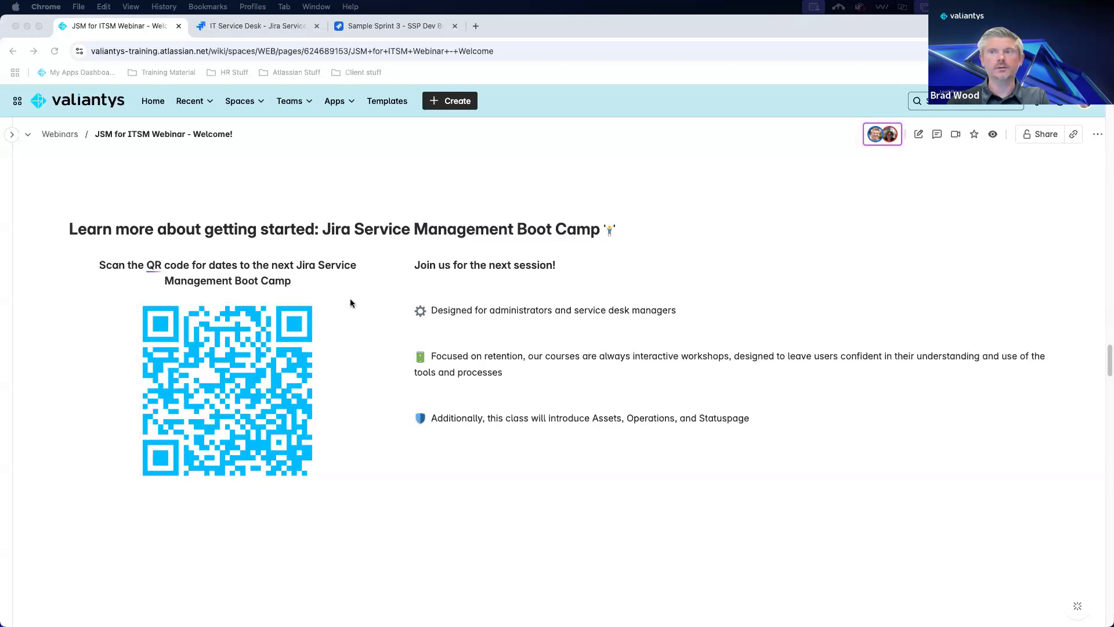
{"action": "scroll", "coordinate": [351, 302], "scroll_direction": "down", "scroll_amount": 10}
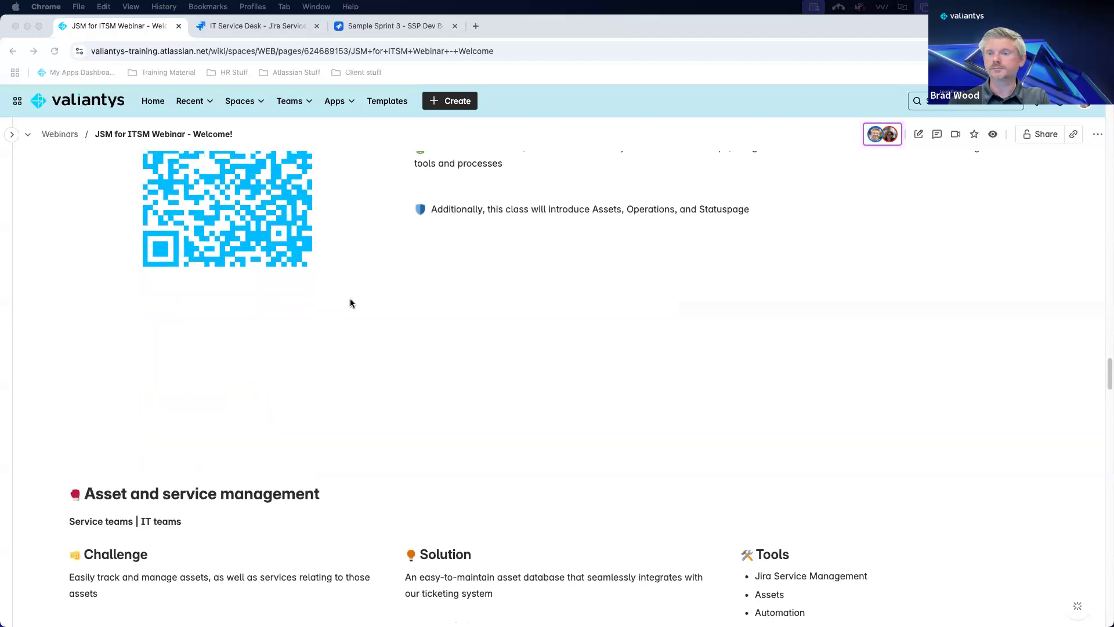
Scroll through the Asset and service management Challenge, Solution and Tools content.
{"action": "scroll", "coordinate": [352, 302], "scroll_direction": "down", "scroll_amount": 2}
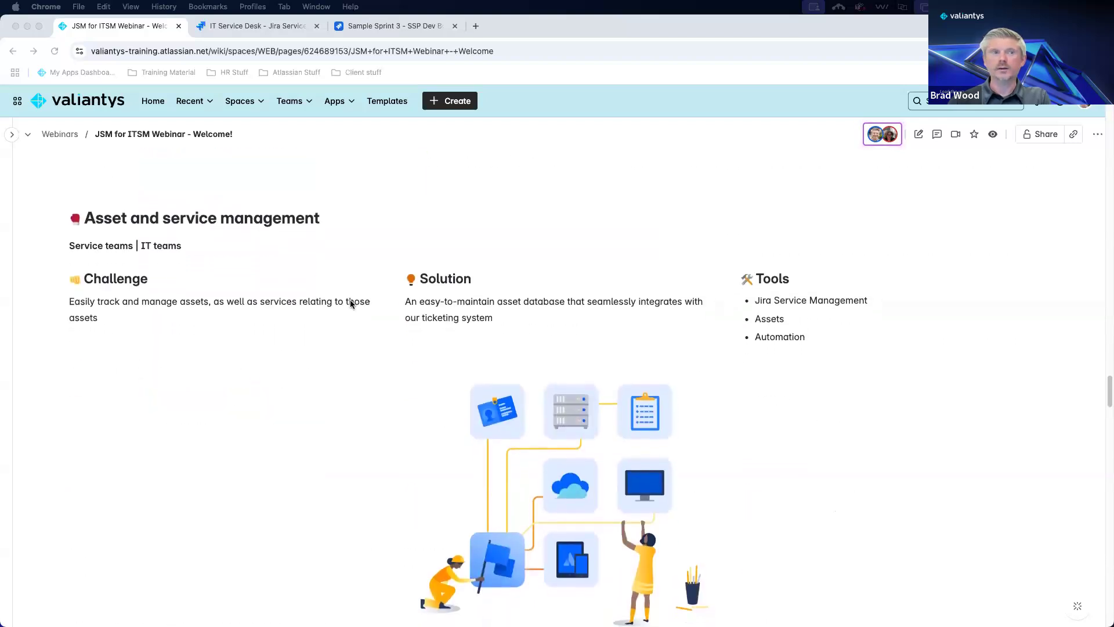
{"action": "scroll", "coordinate": [350, 300], "scroll_direction": "down", "scroll_amount": 1}
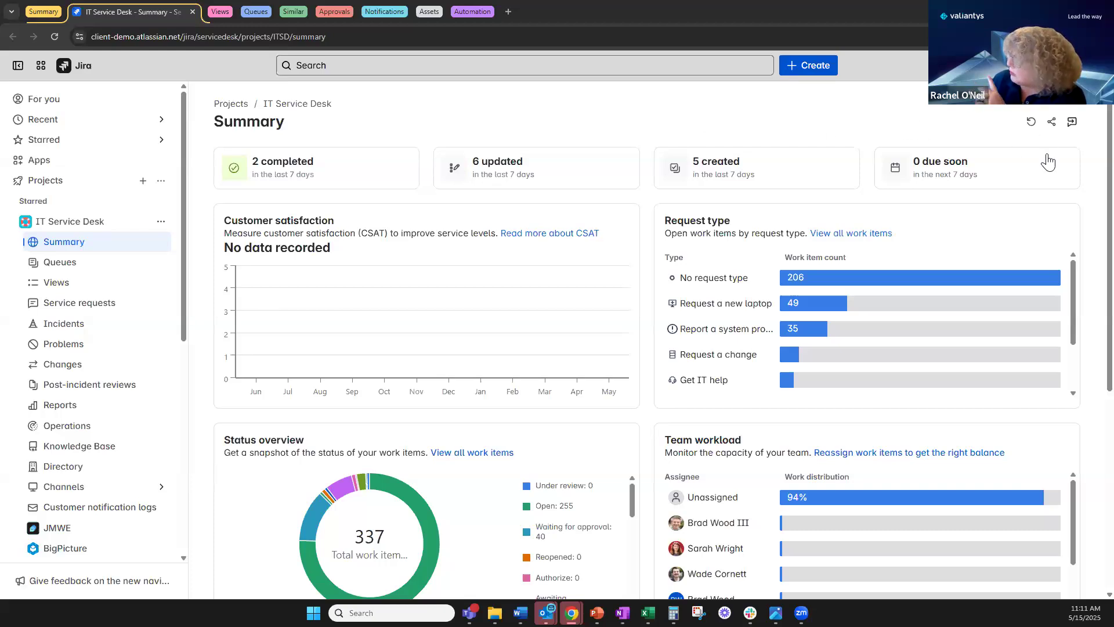
Review the Summary panels: 255 open, 40 awaiting approval of 337 items, 94% unassigned.
{"action": "mouse_move", "coordinate": [1000, 369]}
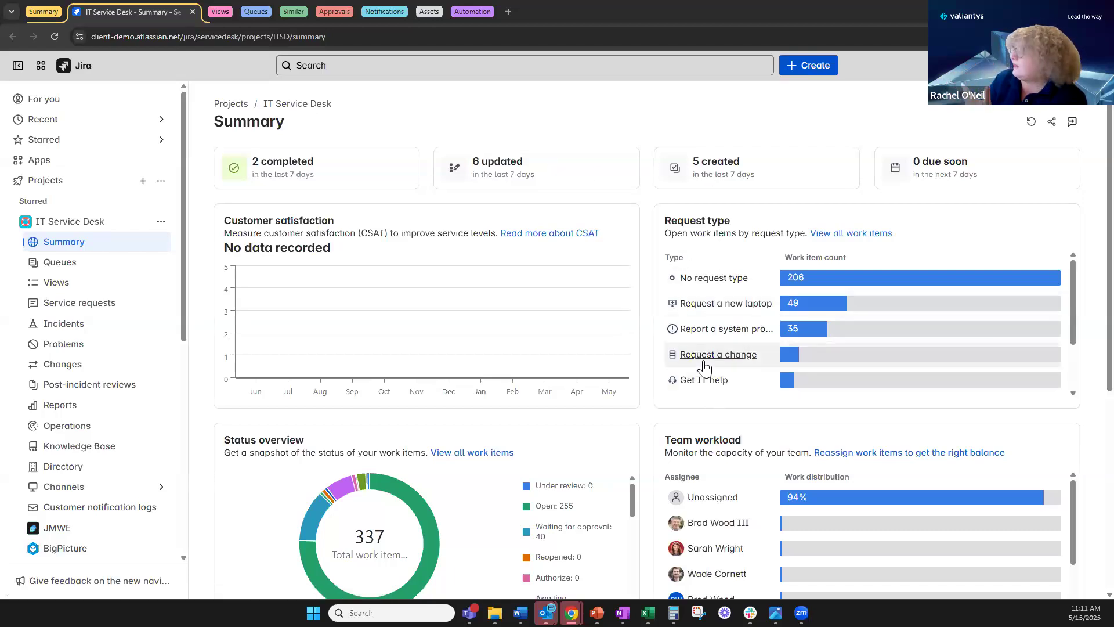
{"action": "scroll", "coordinate": [704, 372], "scroll_direction": "down", "scroll_amount": 1}
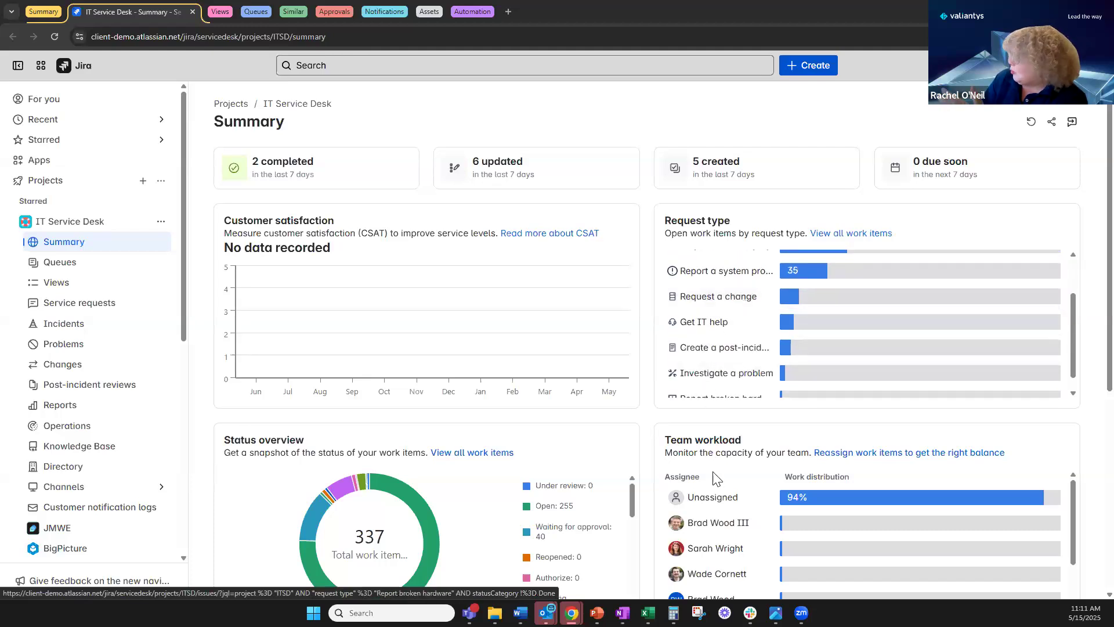
{"action": "scroll", "coordinate": [705, 481], "scroll_direction": "down", "scroll_amount": 1}
{"action": "scroll", "coordinate": [719, 491], "scroll_direction": "up", "scroll_amount": 2}
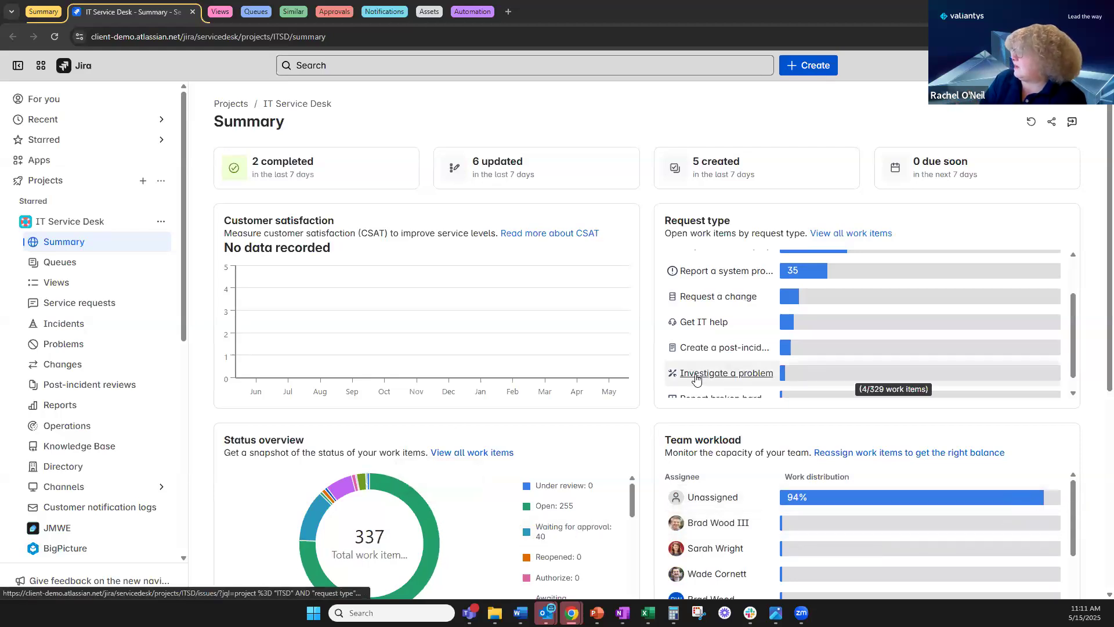
{"action": "scroll", "coordinate": [691, 374], "scroll_direction": "down", "scroll_amount": 1}
{"action": "scroll", "coordinate": [644, 385], "scroll_direction": "down", "scroll_amount": 3}
{"action": "scroll", "coordinate": [644, 384], "scroll_direction": "down", "scroll_amount": 1}
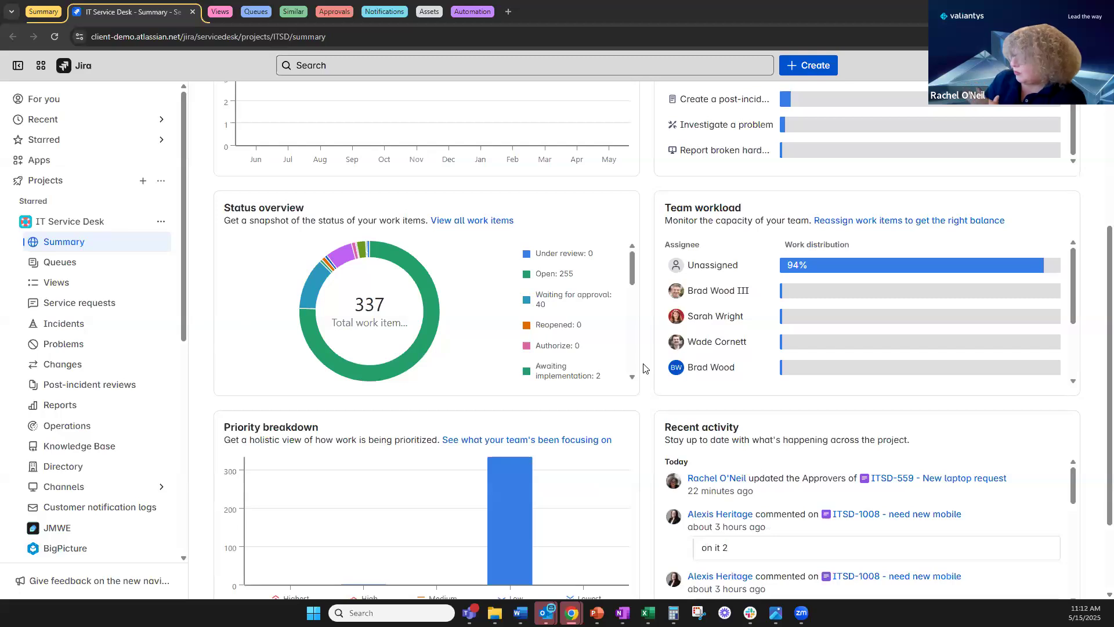
{"action": "mouse_move", "coordinate": [428, 305]}
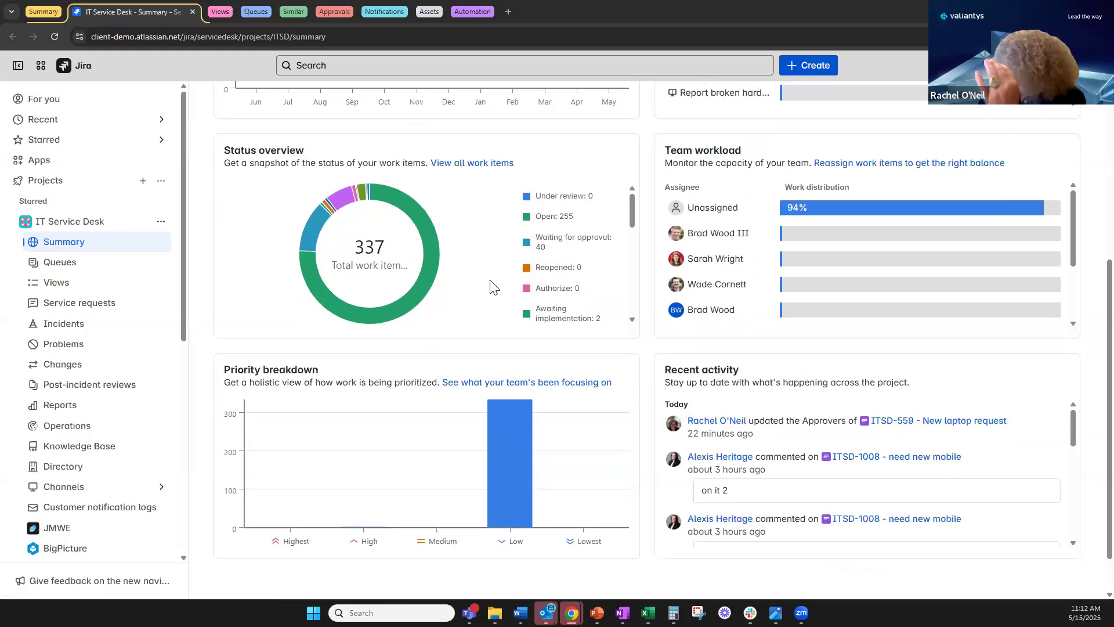
{"action": "scroll", "coordinate": [493, 287], "scroll_direction": "down", "scroll_amount": 2}
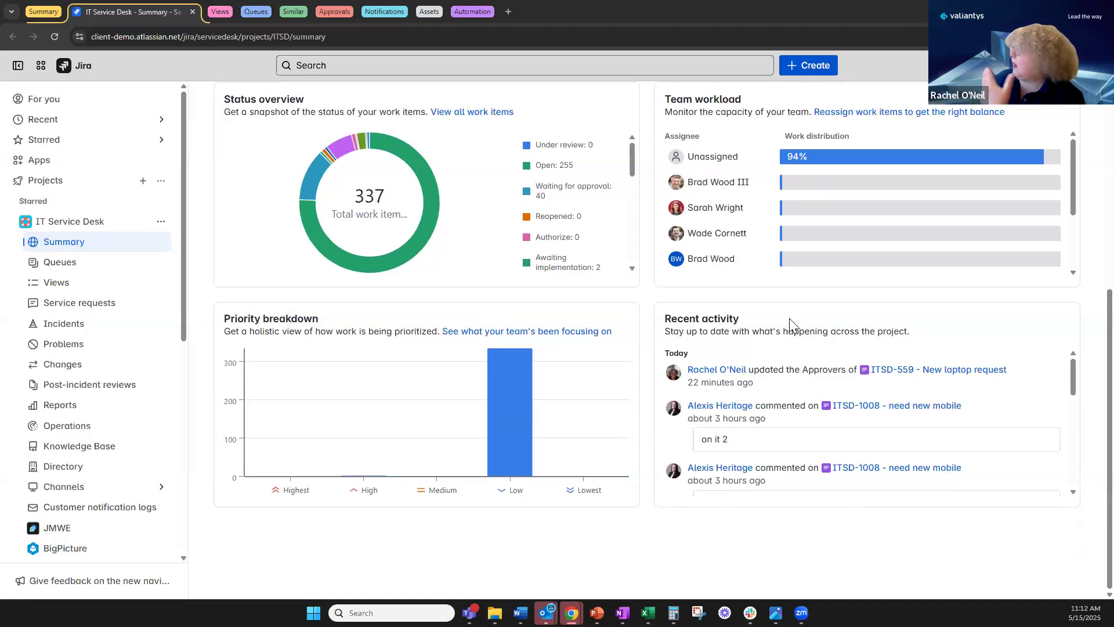
{"action": "scroll", "coordinate": [598, 281], "scroll_direction": "up", "scroll_amount": 5}
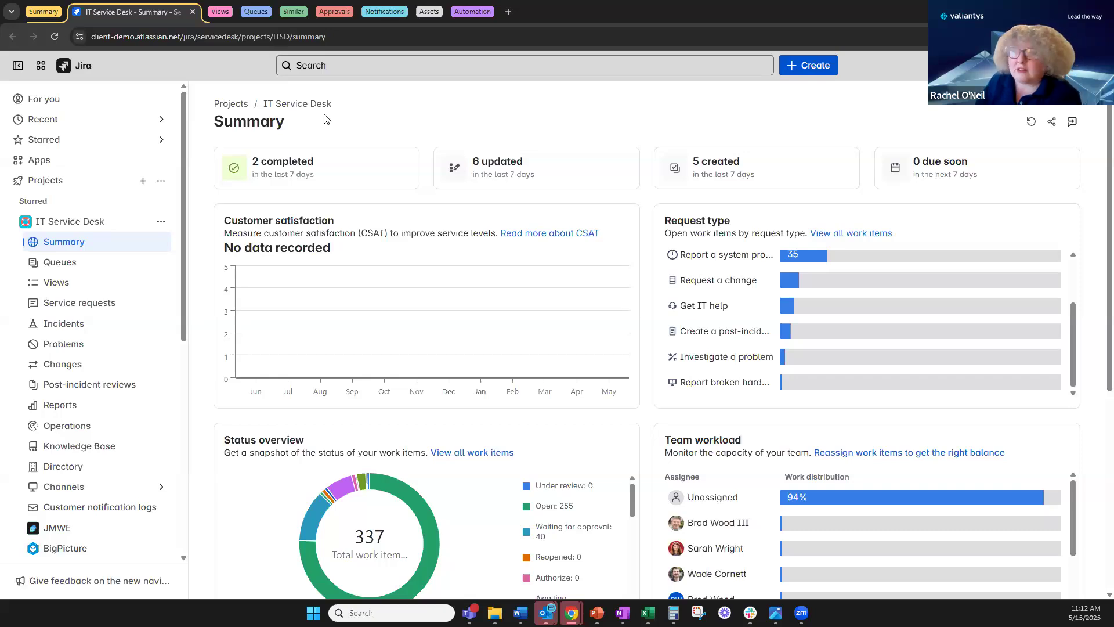
Close the Summary tab to reveal the board with 295 To Do, 40 In Progress, 2 Done.
{"action": "left_click", "coordinate": [194, 12]}
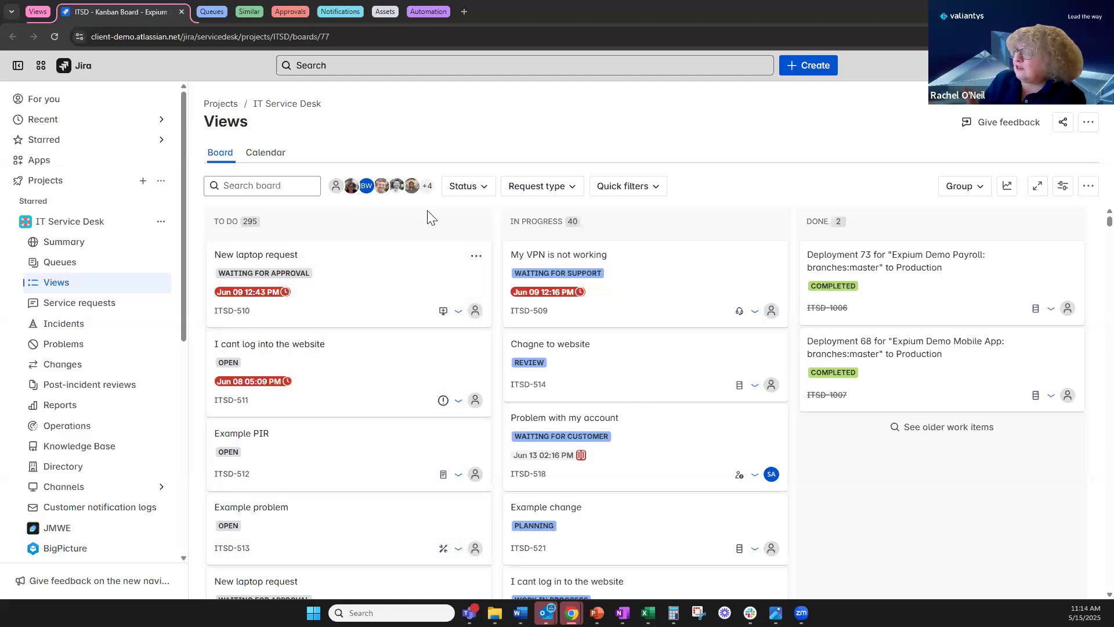
Move ITSD-511 'I cant log into the website' into In Progress with Pending status.
{"action": "left_click_drag", "start_coordinate": [406, 281], "coordinate": [323, 281]}
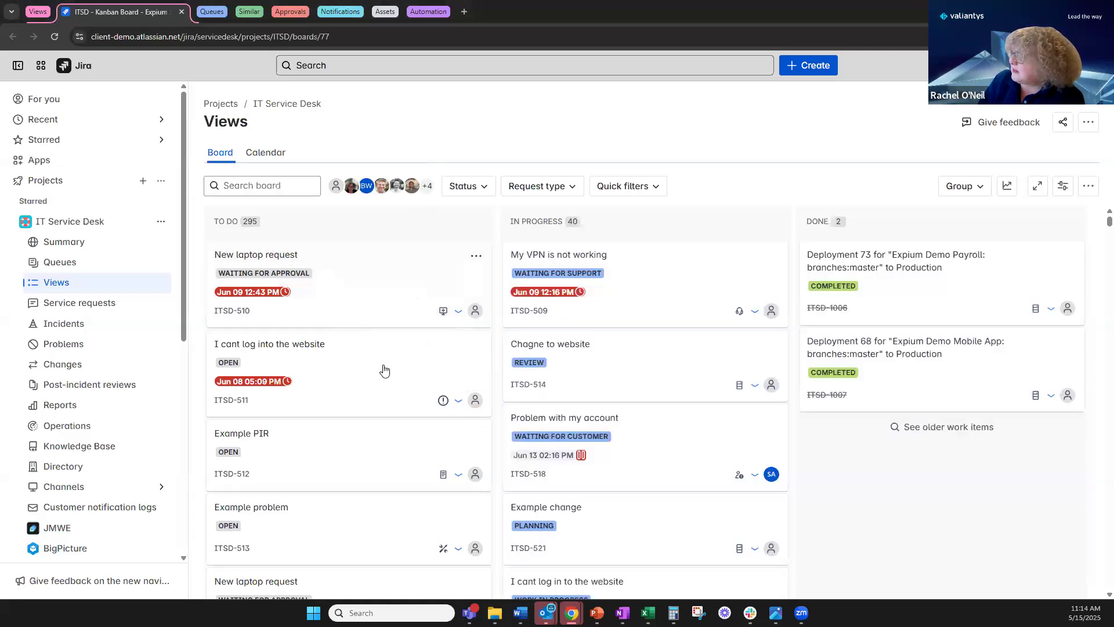
{"action": "left_click_drag", "start_coordinate": [368, 477], "coordinate": [510, 415]}
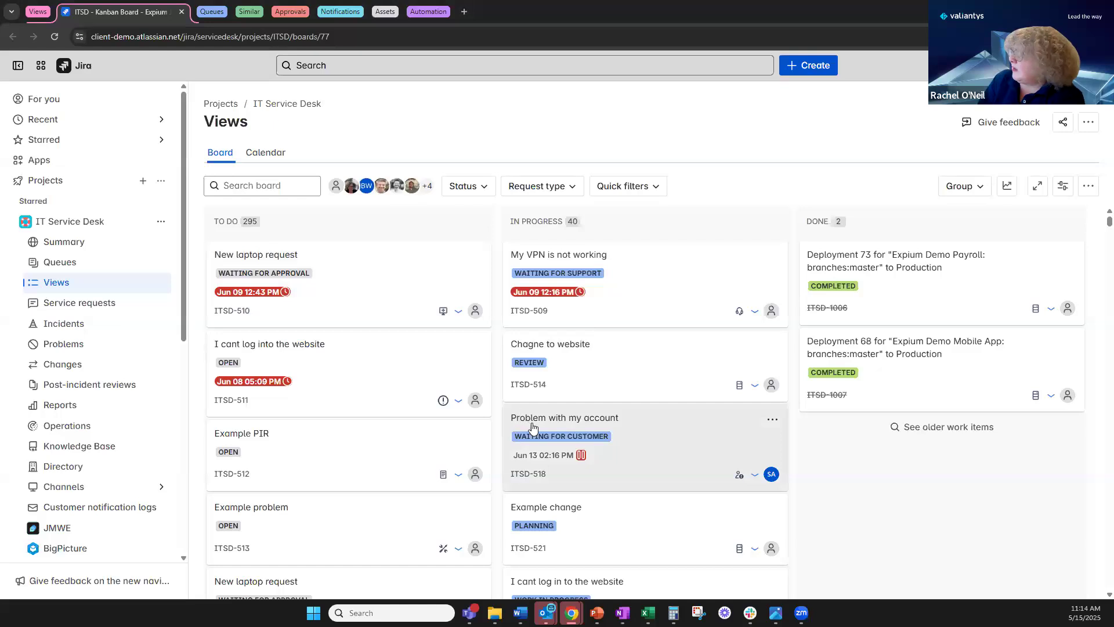
{"action": "left_click_drag", "start_coordinate": [422, 392], "coordinate": [587, 393]}
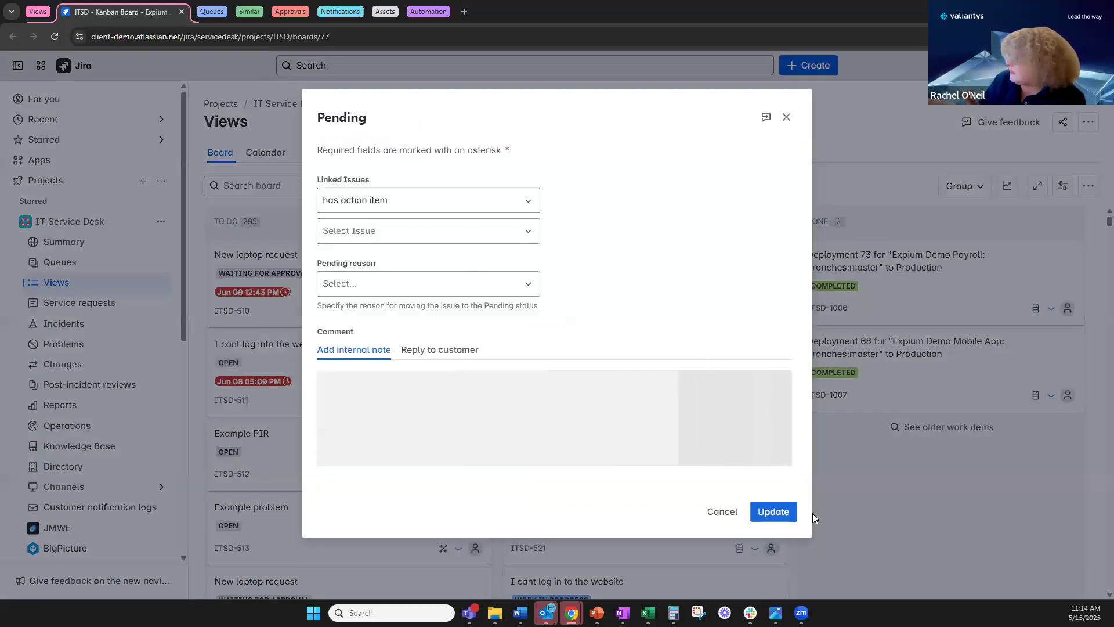
{"action": "left_click", "coordinate": [775, 513]}
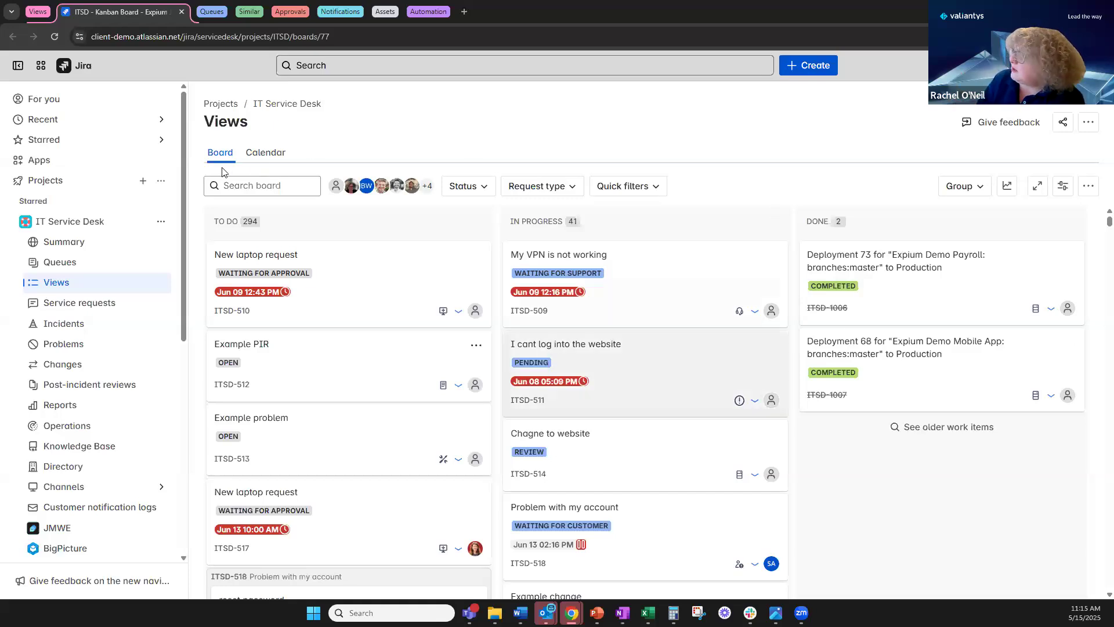
Show the IT Service Desk work items in the Calendar view for April 2025.
{"action": "left_click", "coordinate": [266, 153]}
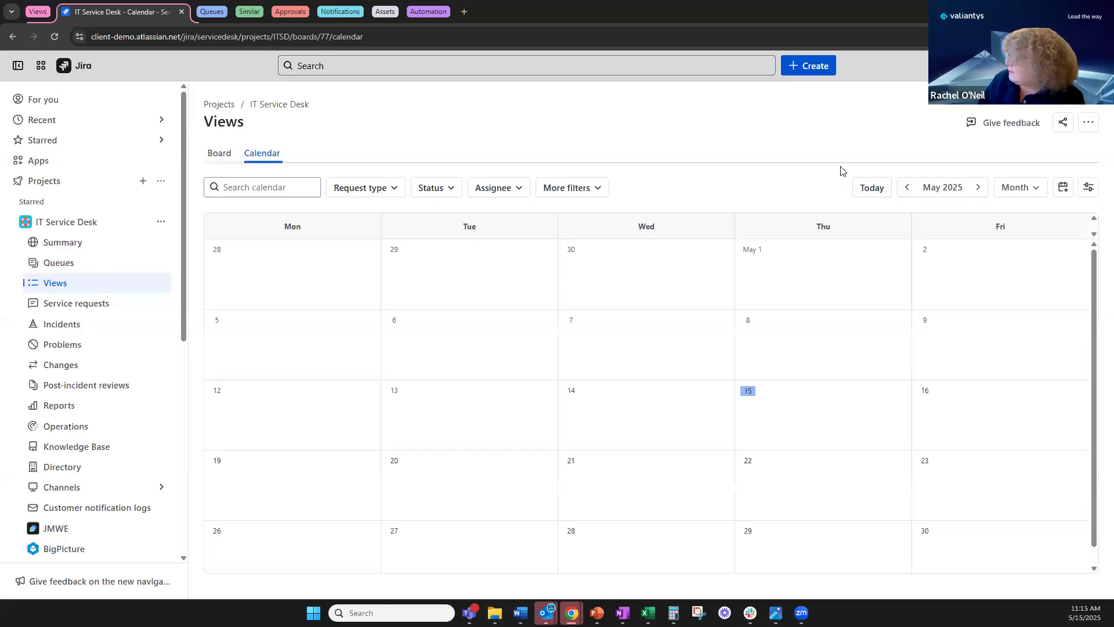
{"action": "left_click", "coordinate": [908, 188]}
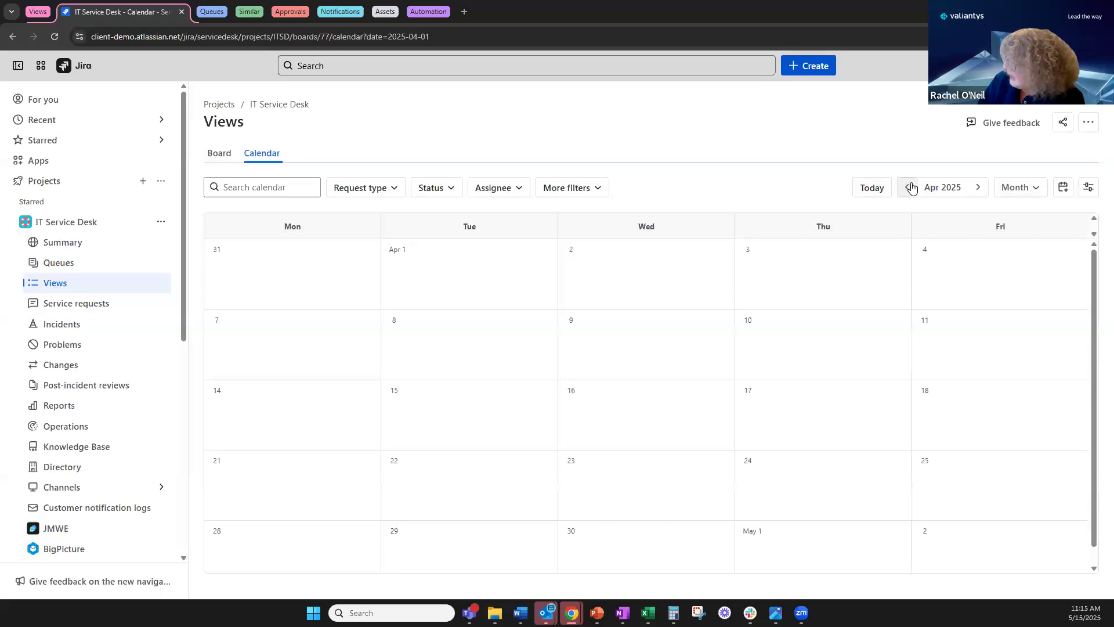
{"action": "scroll", "coordinate": [810, 346], "scroll_direction": "down", "scroll_amount": 1}
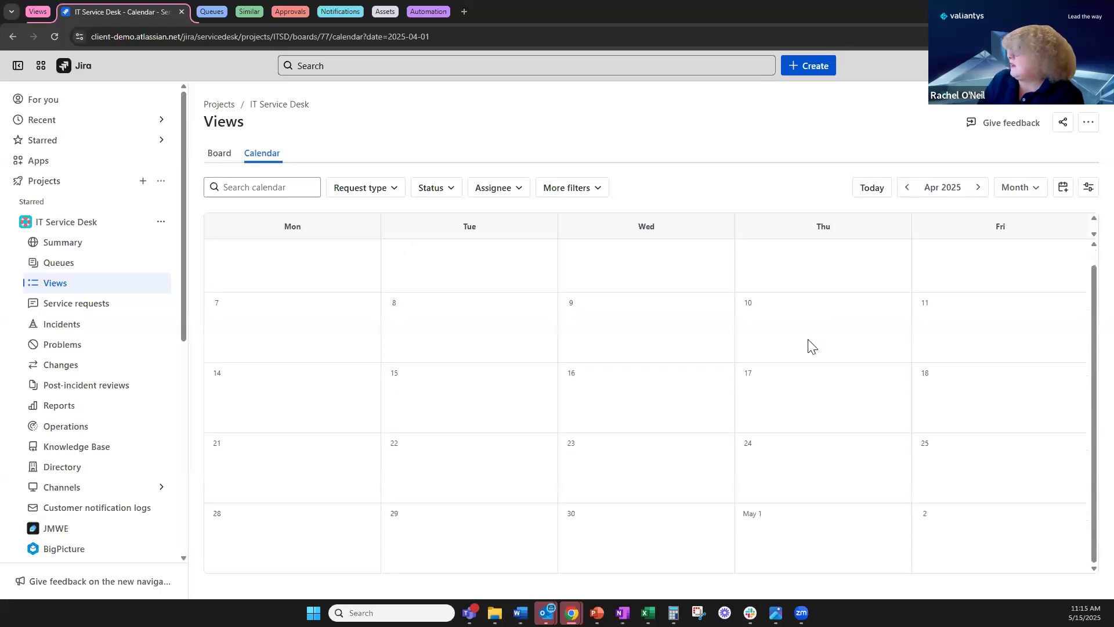
{"action": "scroll", "coordinate": [809, 345], "scroll_direction": "up", "scroll_amount": 1}
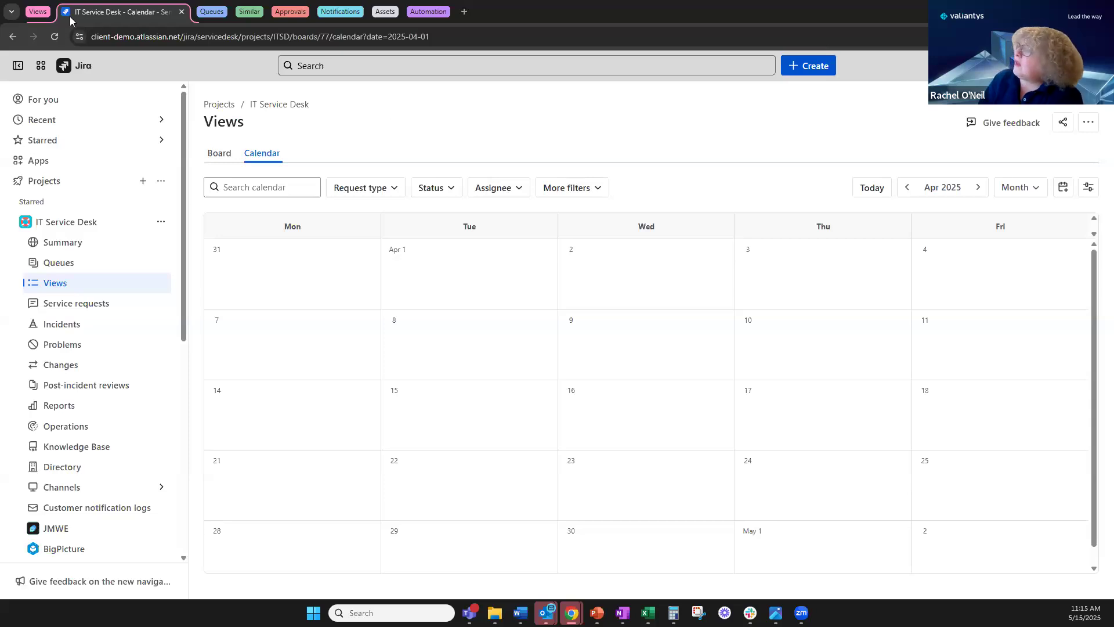
Bring up the Created in last day queue from the Queues tab group.
{"action": "left_click", "coordinate": [39, 12]}
{"action": "left_click", "coordinate": [74, 12]}
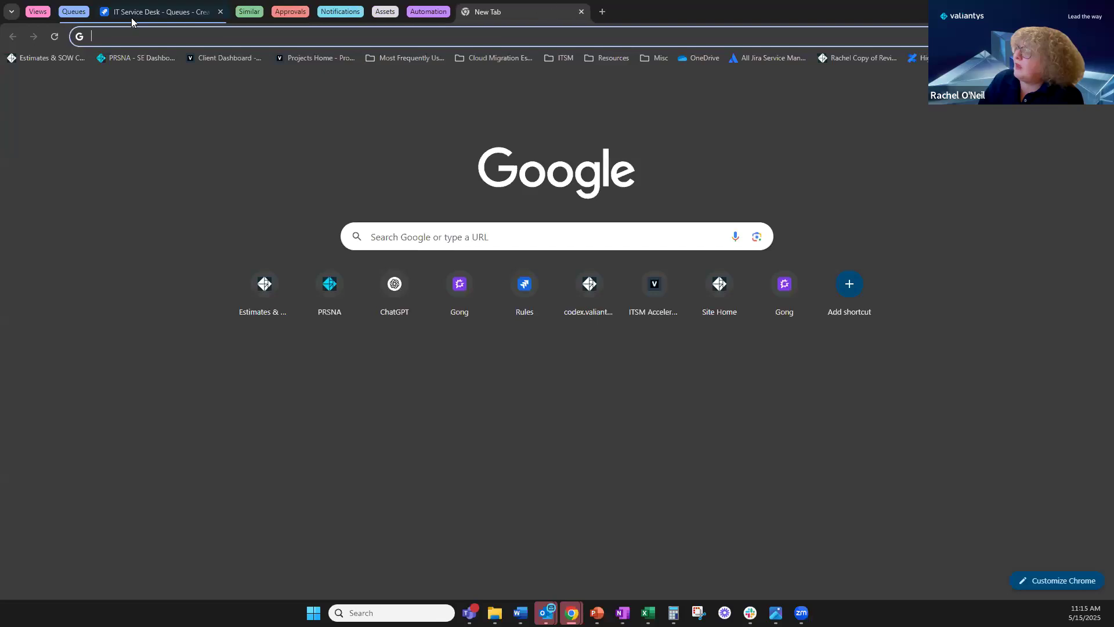
{"action": "left_click", "coordinate": [131, 13]}
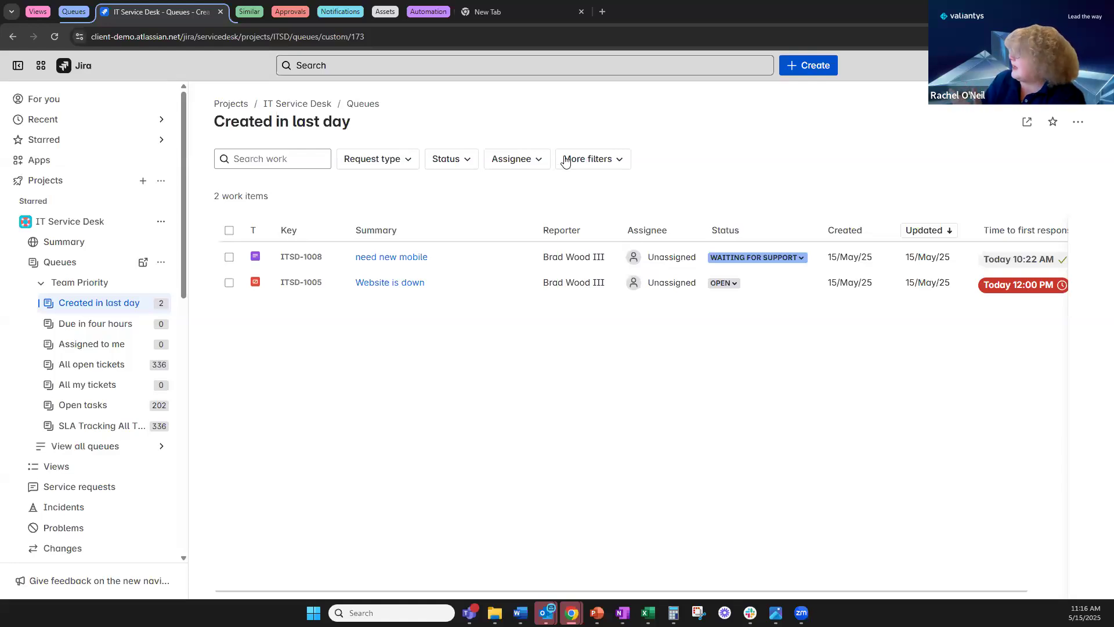
Inspect the Request type, Status, Assignee and More filter options, then close them.
{"action": "left_click", "coordinate": [387, 165]}
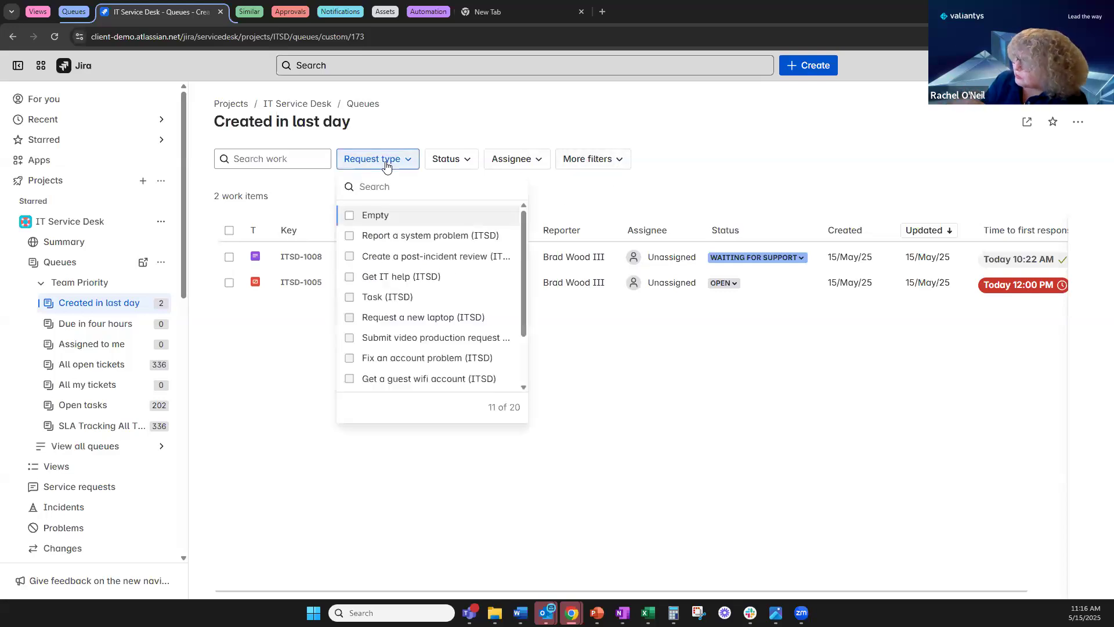
{"action": "left_click", "coordinate": [445, 159]}
{"action": "left_click", "coordinate": [512, 159]}
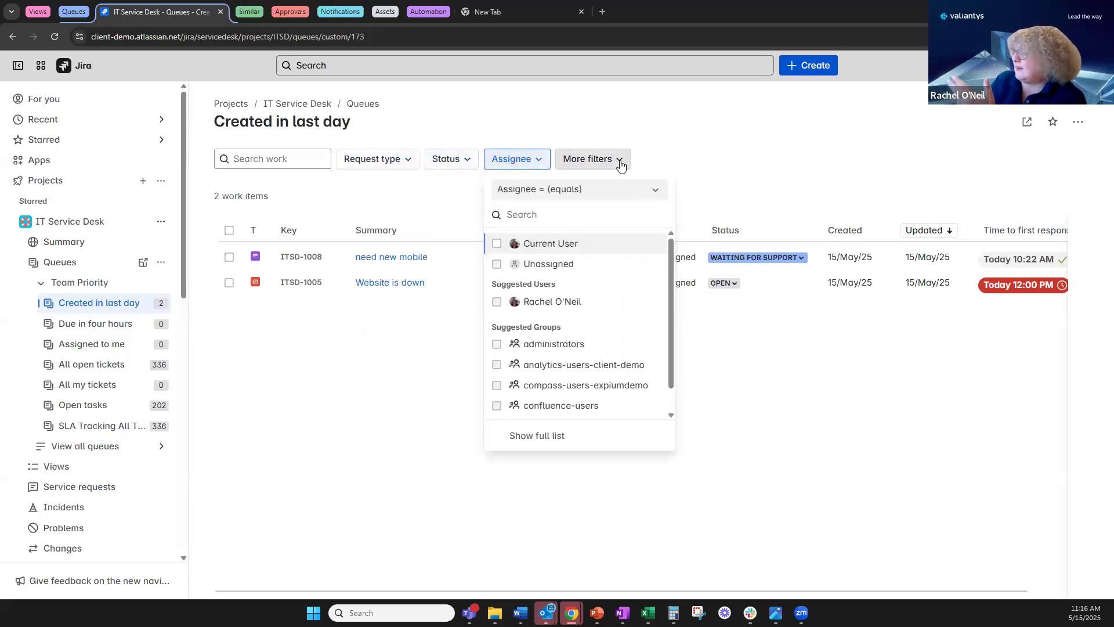
{"action": "left_click", "coordinate": [618, 159]}
{"action": "left_click", "coordinate": [450, 207]}
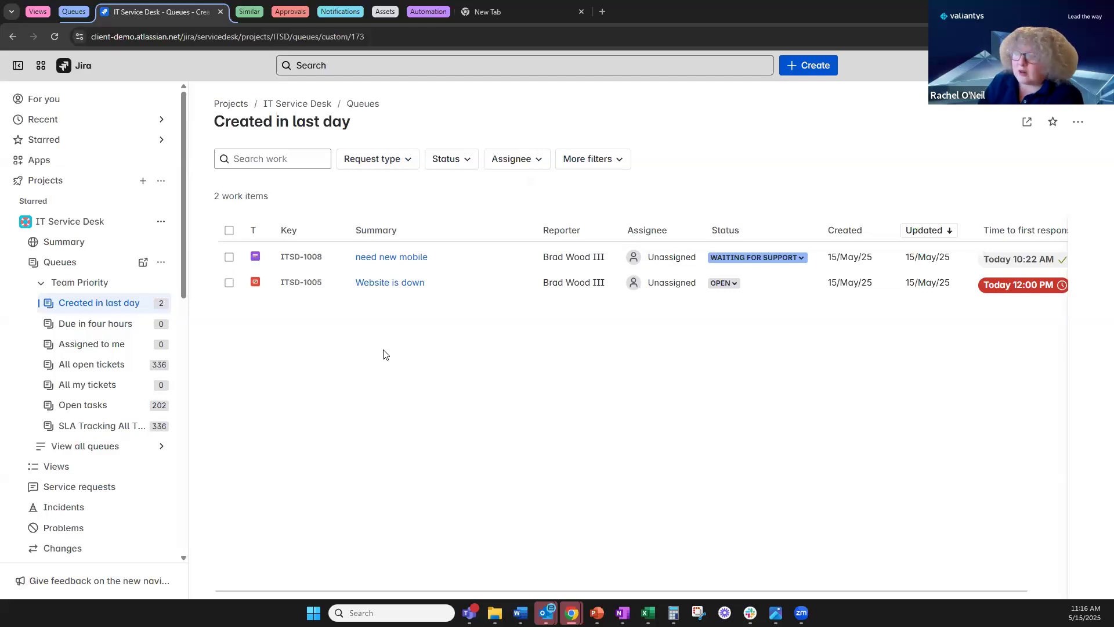
Swap the Queues tab group for the Similar group's SUN-3 'I need new software' tab.
{"action": "left_click", "coordinate": [85, 12]}
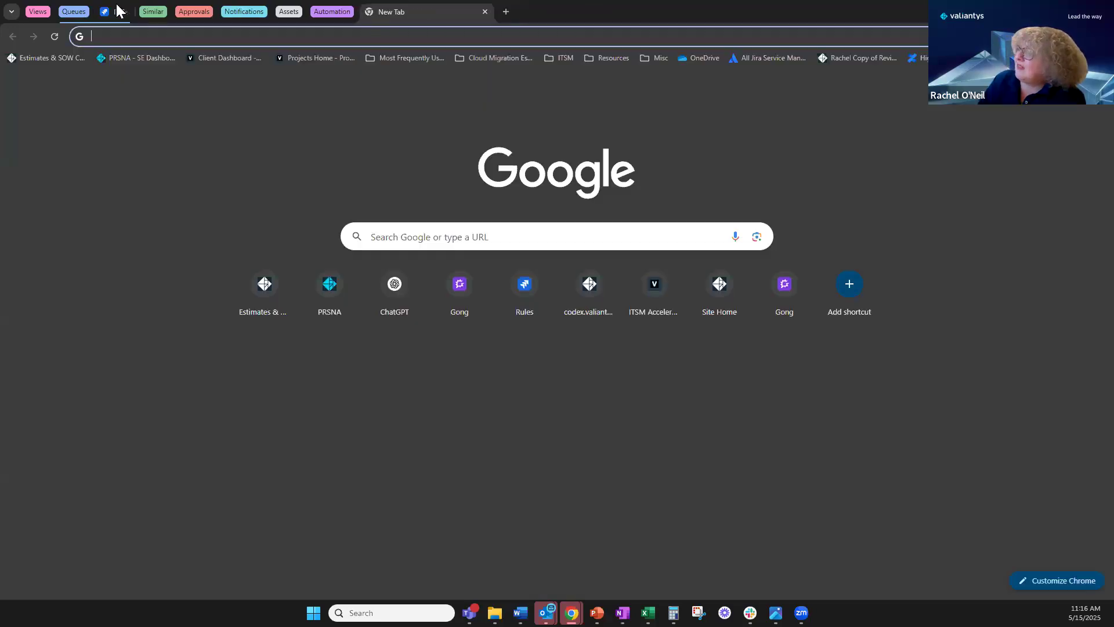
{"action": "left_click", "coordinate": [116, 12]}
{"action": "left_click", "coordinate": [185, 15]}
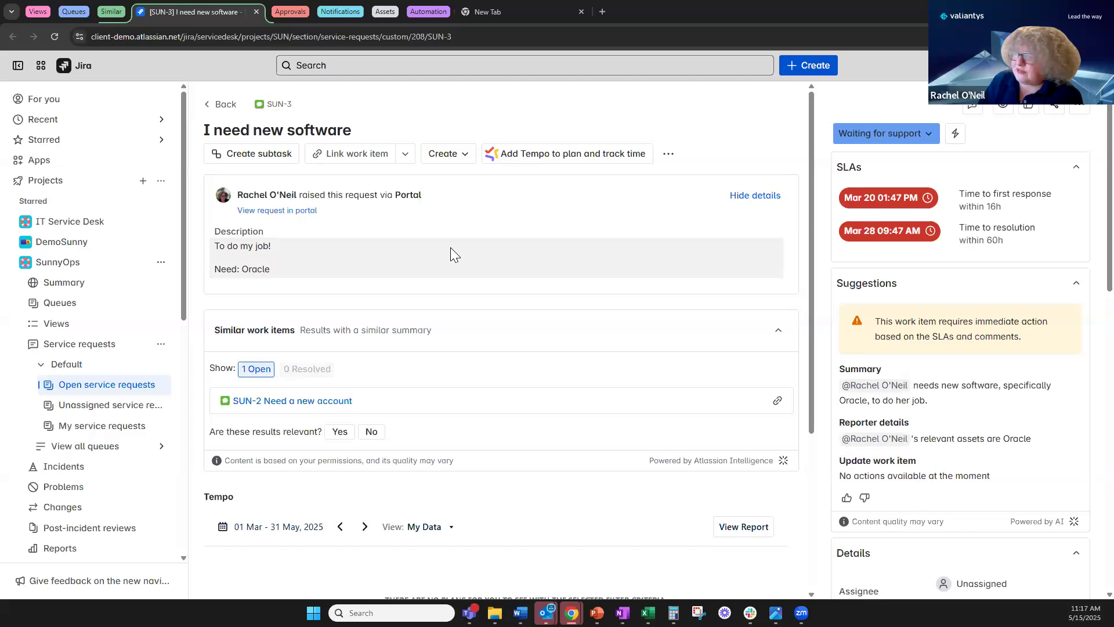
Scroll SUN-3 from its description down to Activity, reviewing overdue SLAs and related request SUN-2.
{"action": "scroll", "coordinate": [445, 293], "scroll_direction": "down", "scroll_amount": 1}
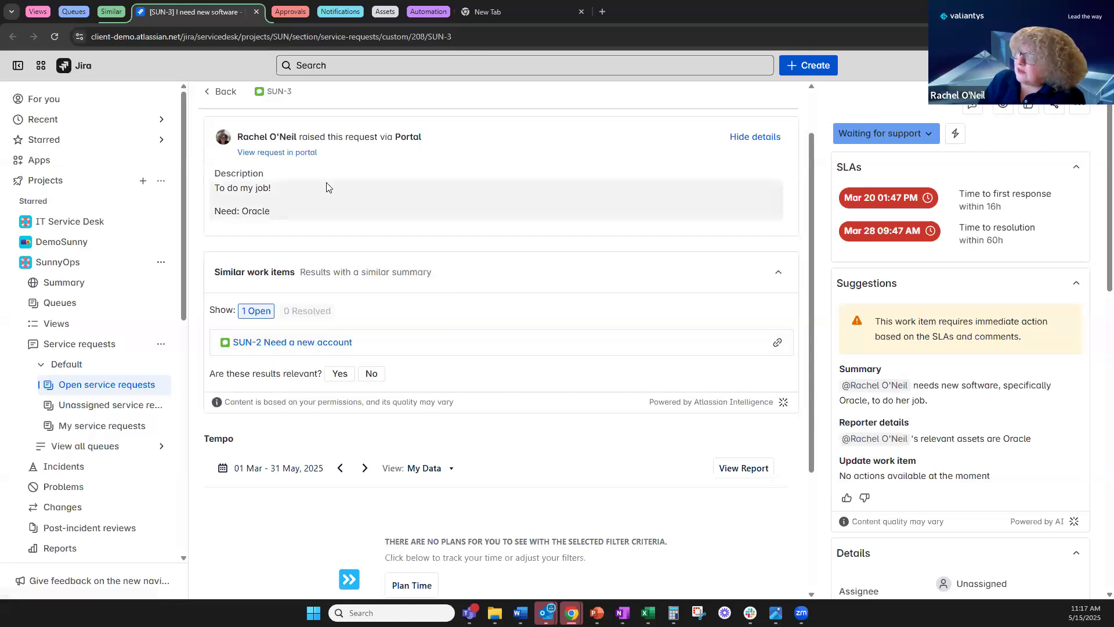
{"action": "scroll", "coordinate": [329, 189], "scroll_direction": "up", "scroll_amount": 1}
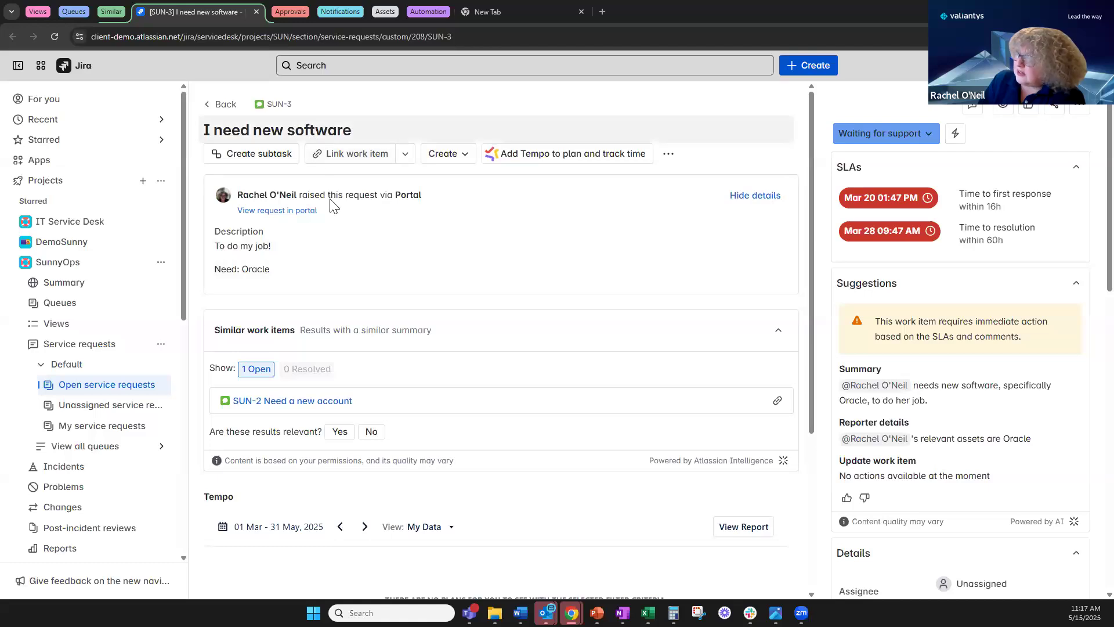
{"action": "scroll", "coordinate": [418, 328], "scroll_direction": "down", "scroll_amount": 1}
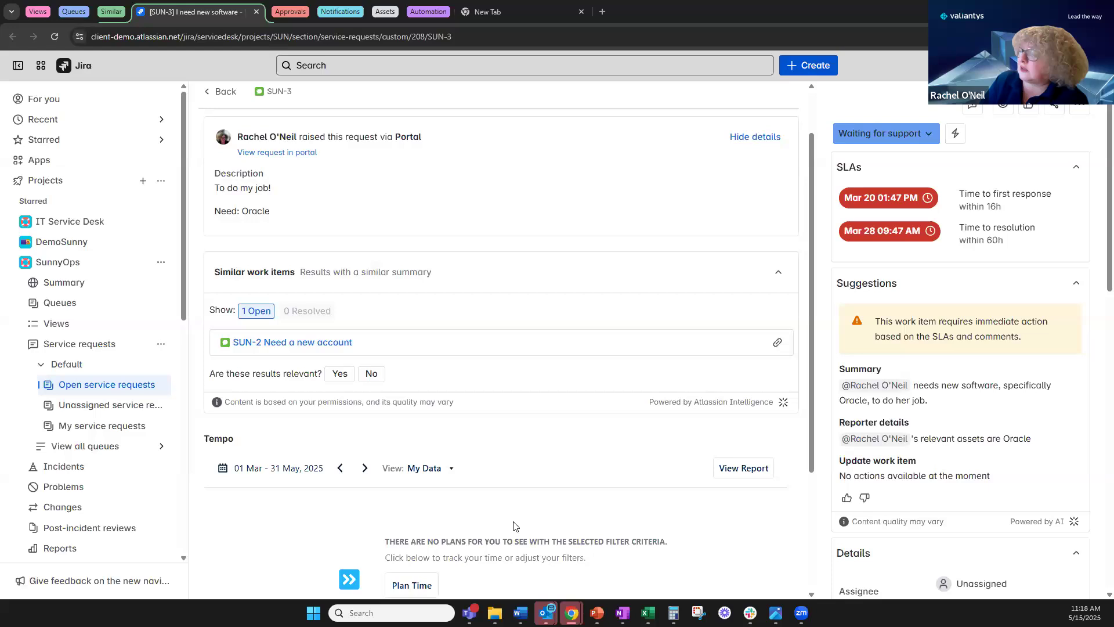
{"action": "scroll", "coordinate": [520, 467], "scroll_direction": "down", "scroll_amount": 3}
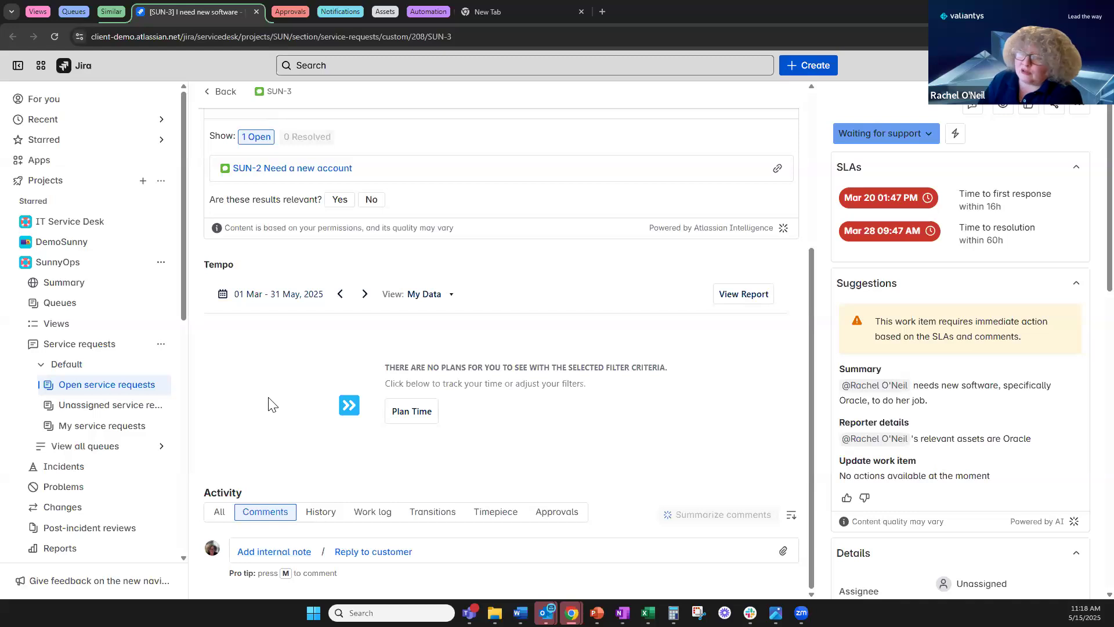
Post the customer reply 'We're on it' on SUN-3 and generate an AI comment summary.
{"action": "left_click", "coordinate": [393, 558]}
{"action": "left_click", "coordinate": [387, 568]}
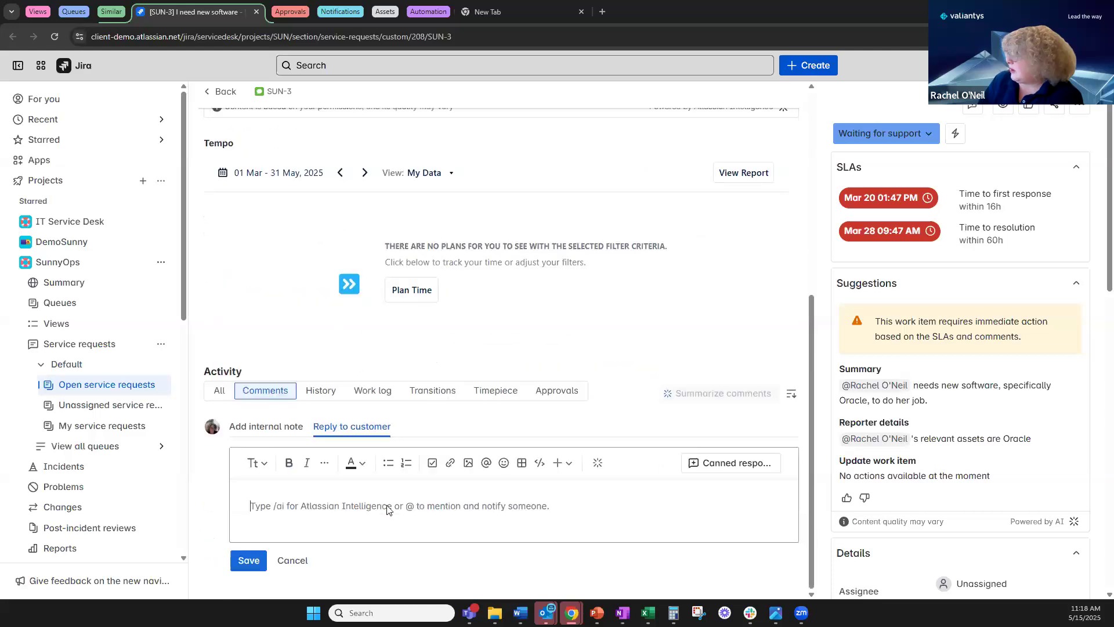
{"action": "type", "text": "We're on it"}
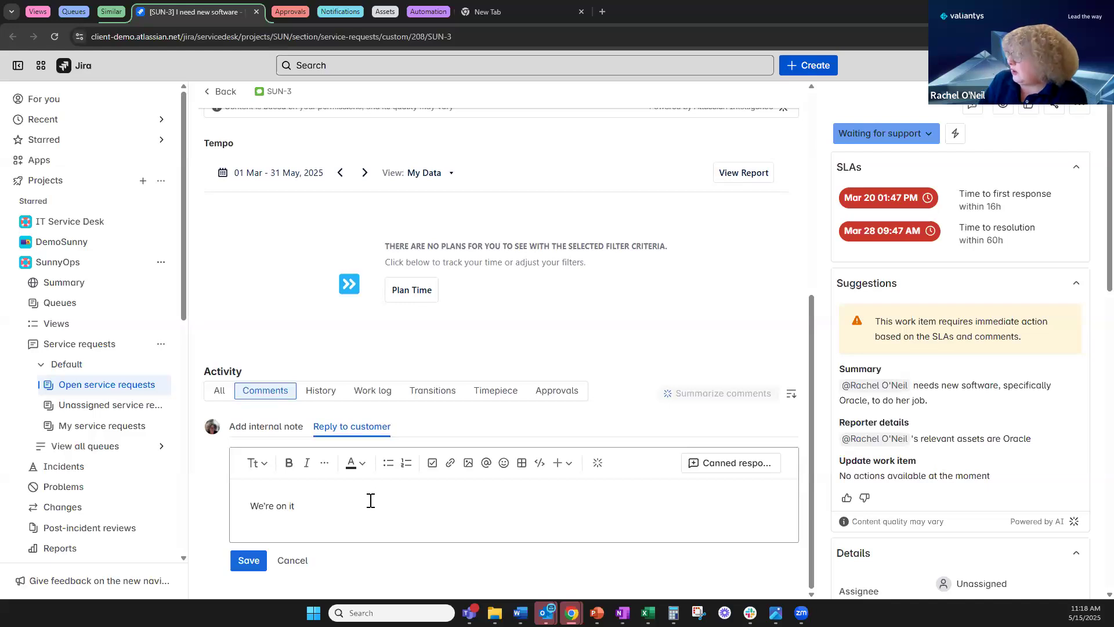
{"action": "left_click", "coordinate": [254, 562]}
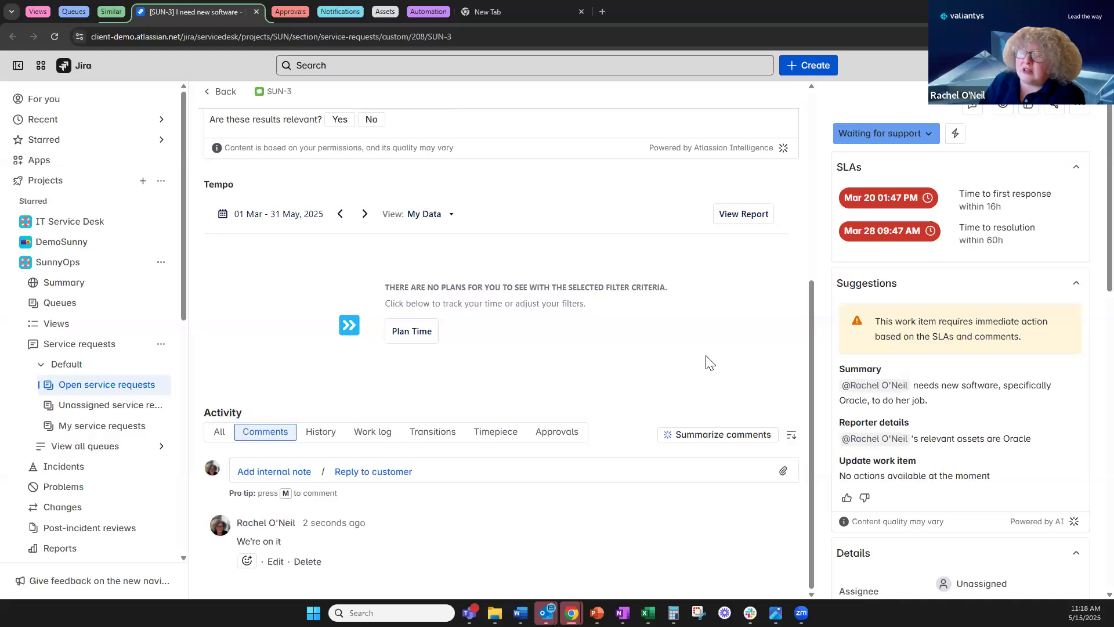
{"action": "left_click", "coordinate": [705, 435]}
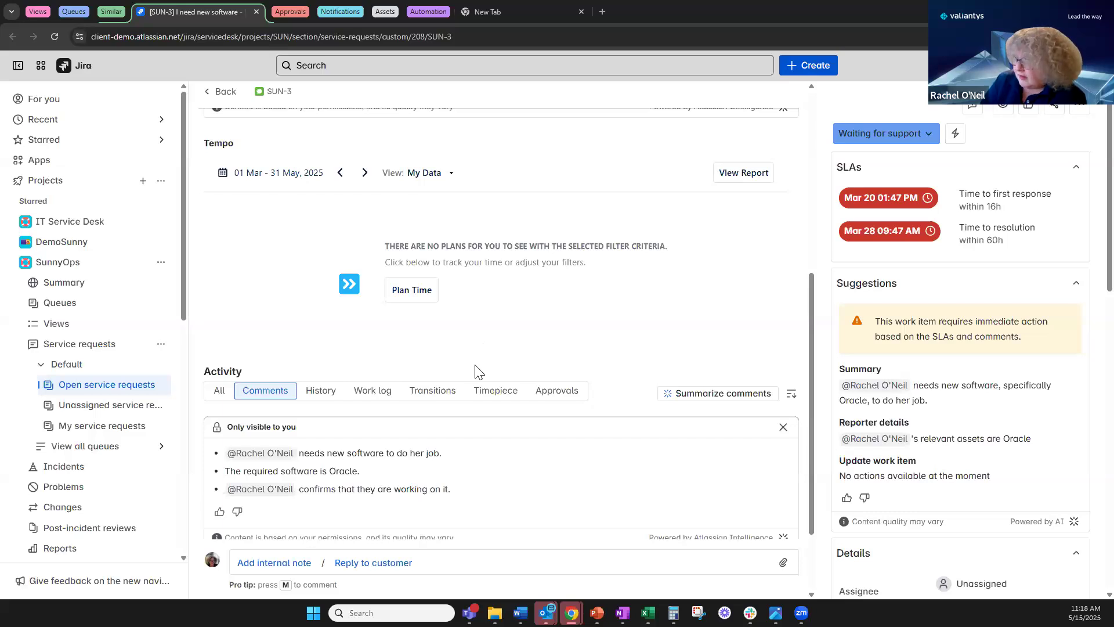
{"action": "scroll", "coordinate": [705, 311], "scroll_direction": "down", "scroll_amount": 2}
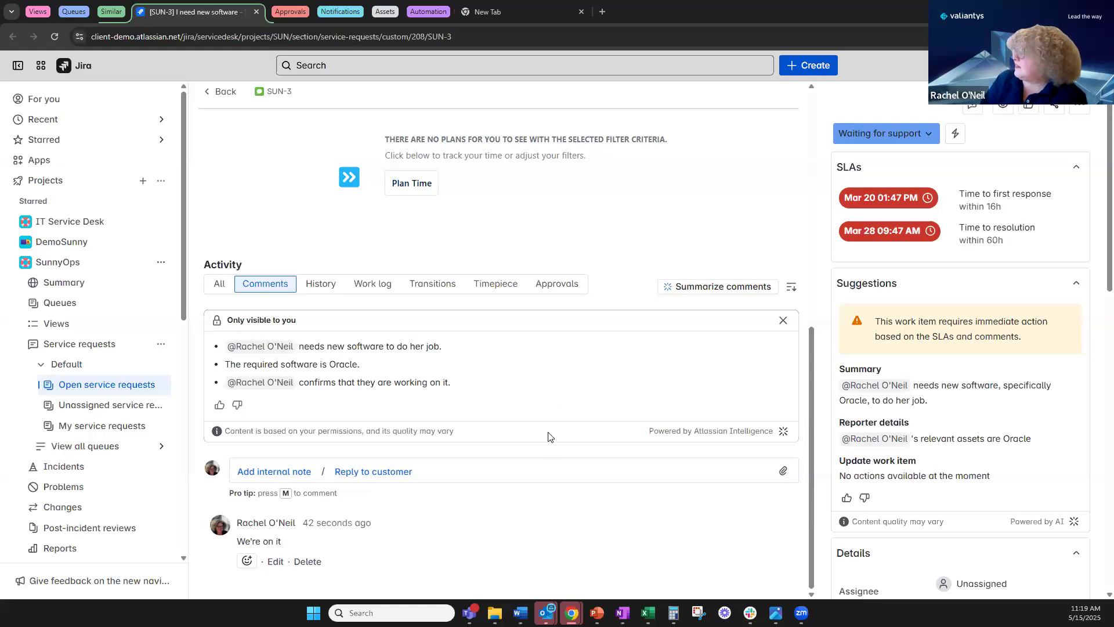
{"action": "scroll", "coordinate": [552, 406], "scroll_direction": "up", "scroll_amount": 8}
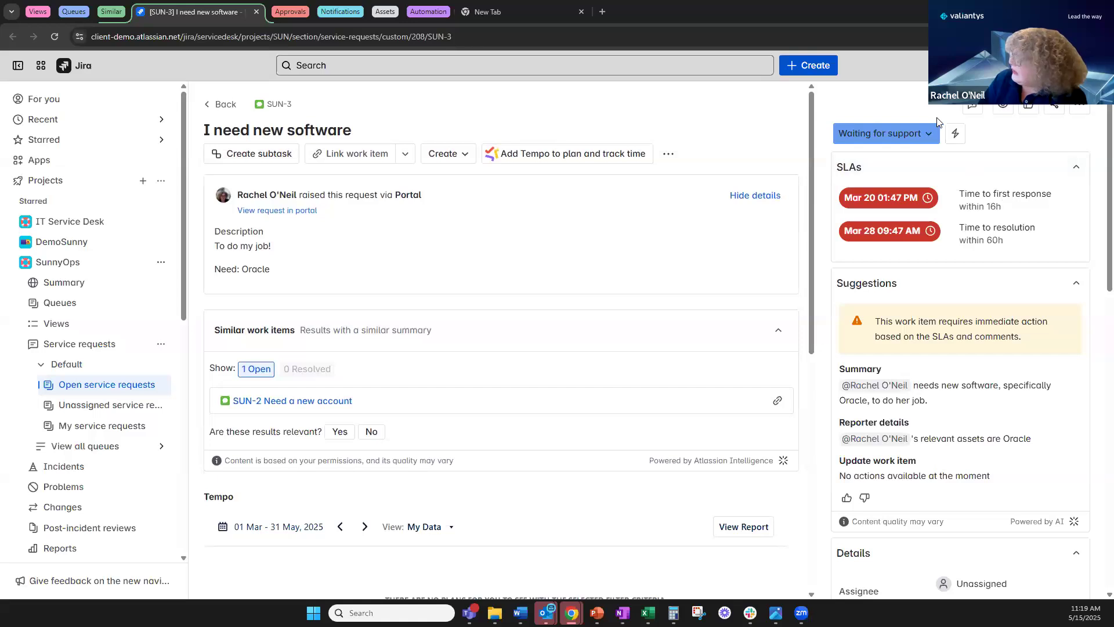
{"action": "left_click", "coordinate": [930, 134]}
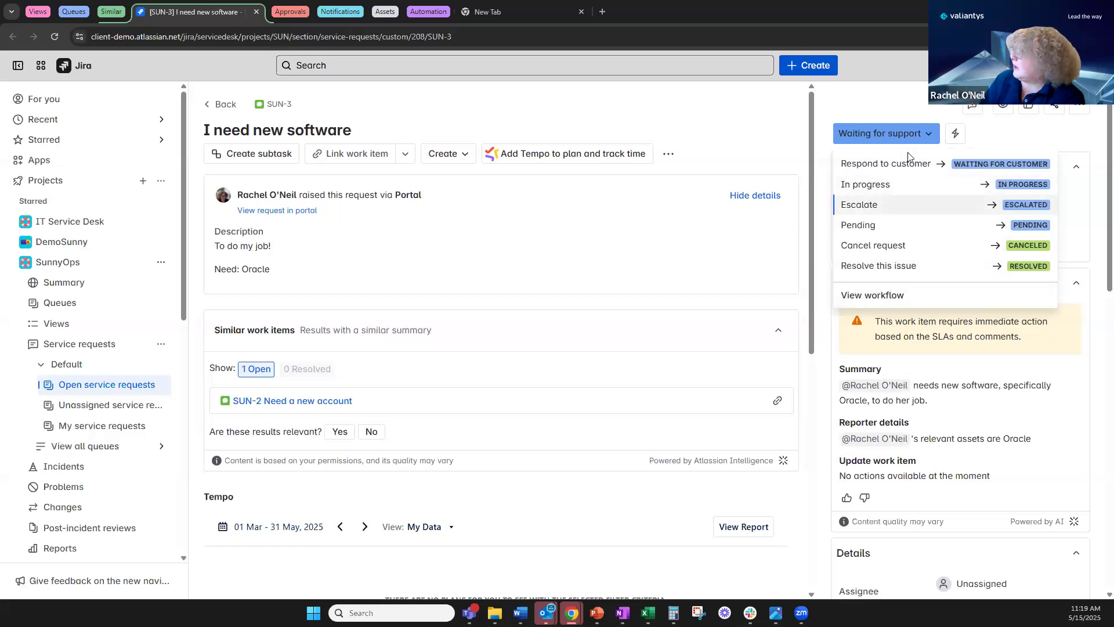
{"action": "left_click", "coordinate": [887, 108]}
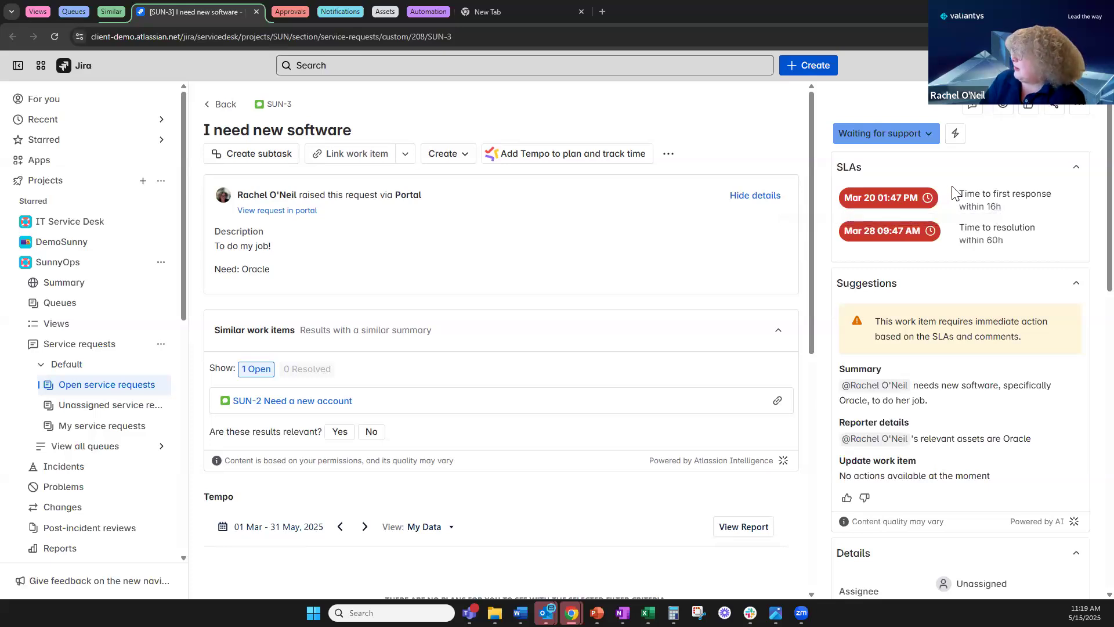
{"action": "mouse_move", "coordinate": [866, 203]}
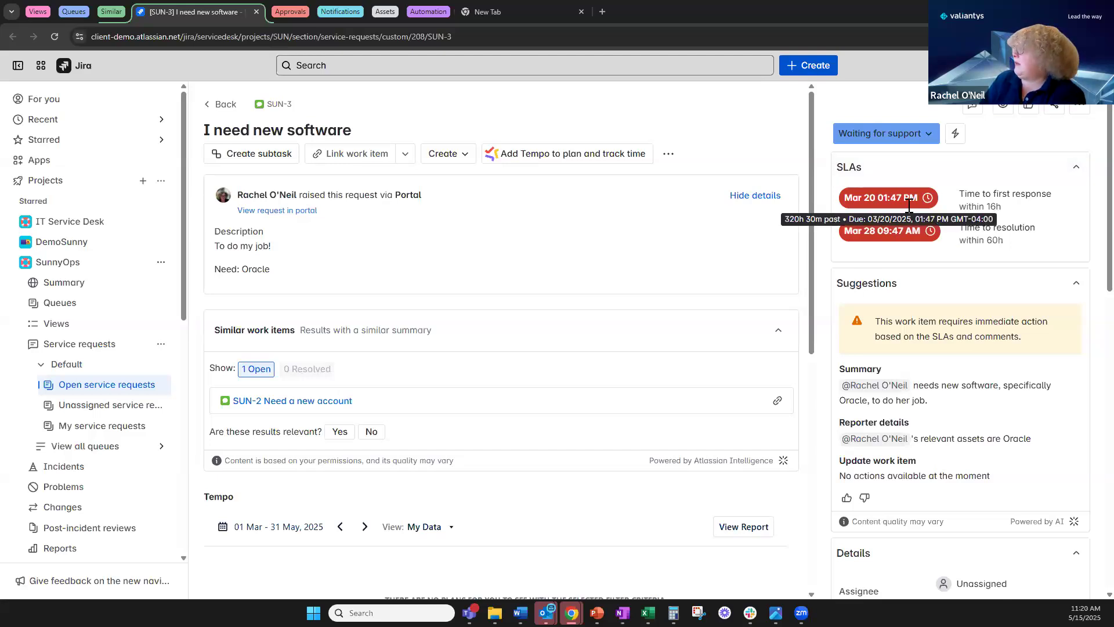
{"action": "scroll", "coordinate": [939, 305], "scroll_direction": "down", "scroll_amount": 1}
{"action": "scroll", "coordinate": [939, 305], "scroll_direction": "up", "scroll_amount": 1}
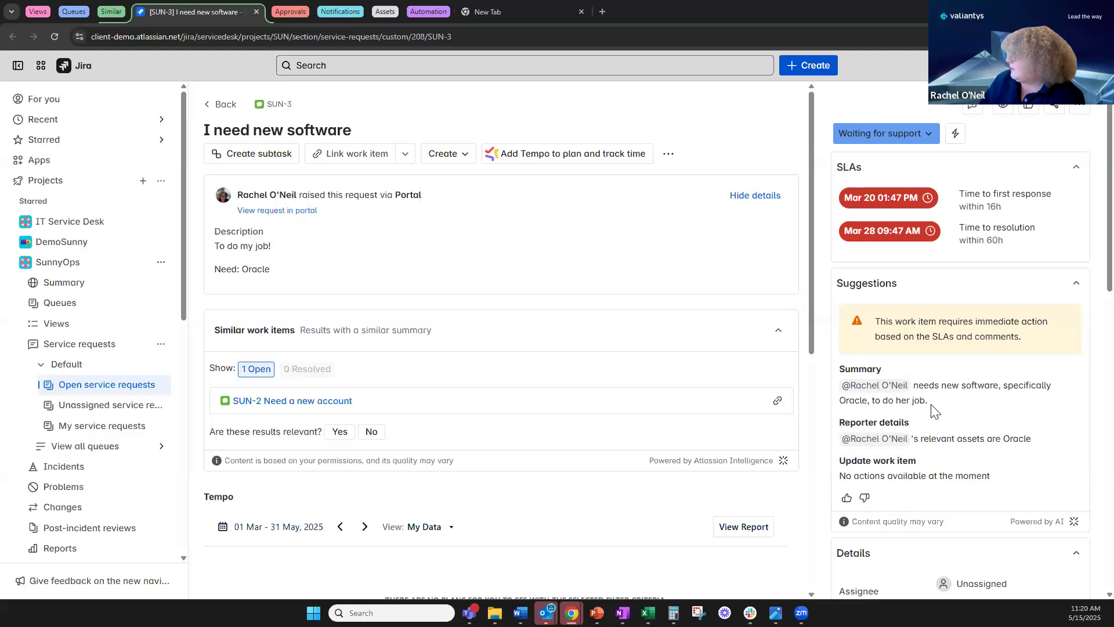
{"action": "scroll", "coordinate": [924, 444], "scroll_direction": "down", "scroll_amount": 1}
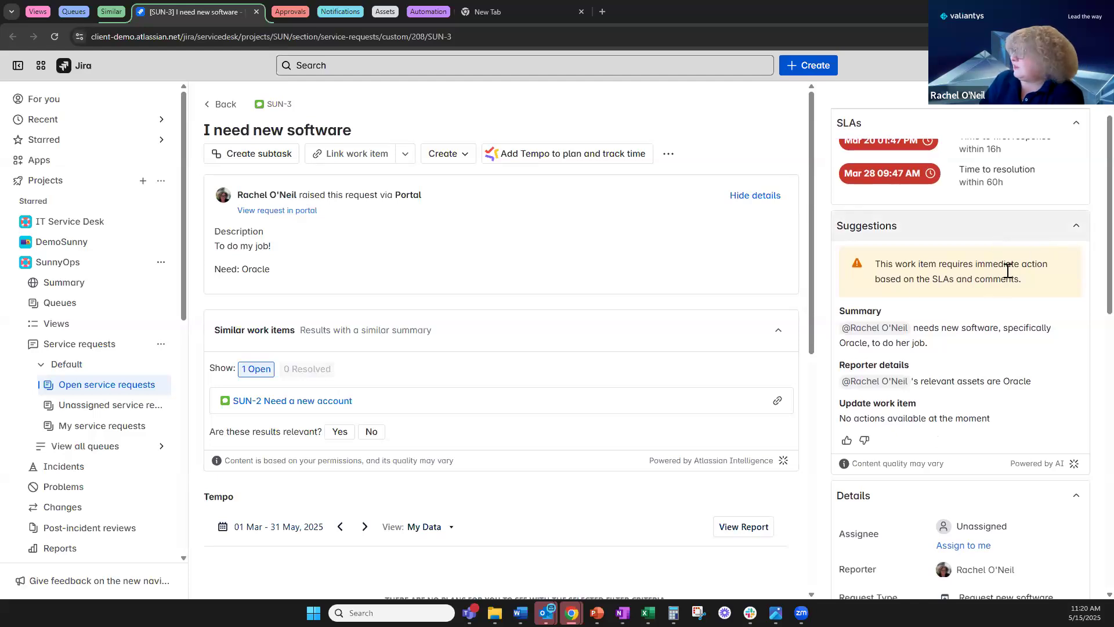
{"action": "scroll", "coordinate": [978, 363], "scroll_direction": "down", "scroll_amount": 1}
{"action": "scroll", "coordinate": [979, 362], "scroll_direction": "up", "scroll_amount": 2}
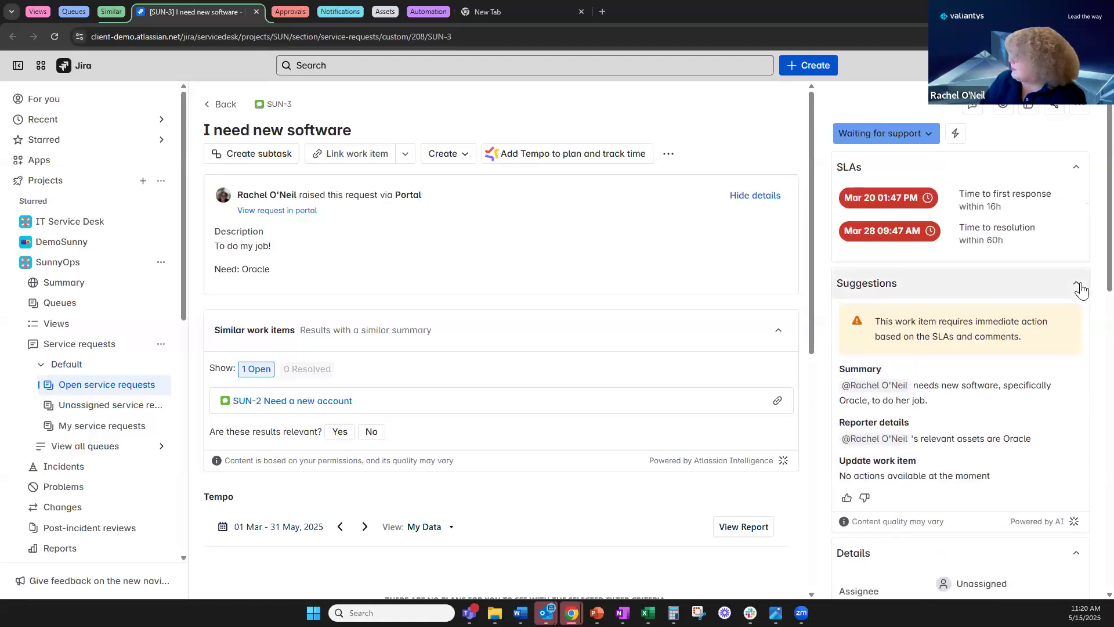
{"action": "left_click", "coordinate": [1078, 284]}
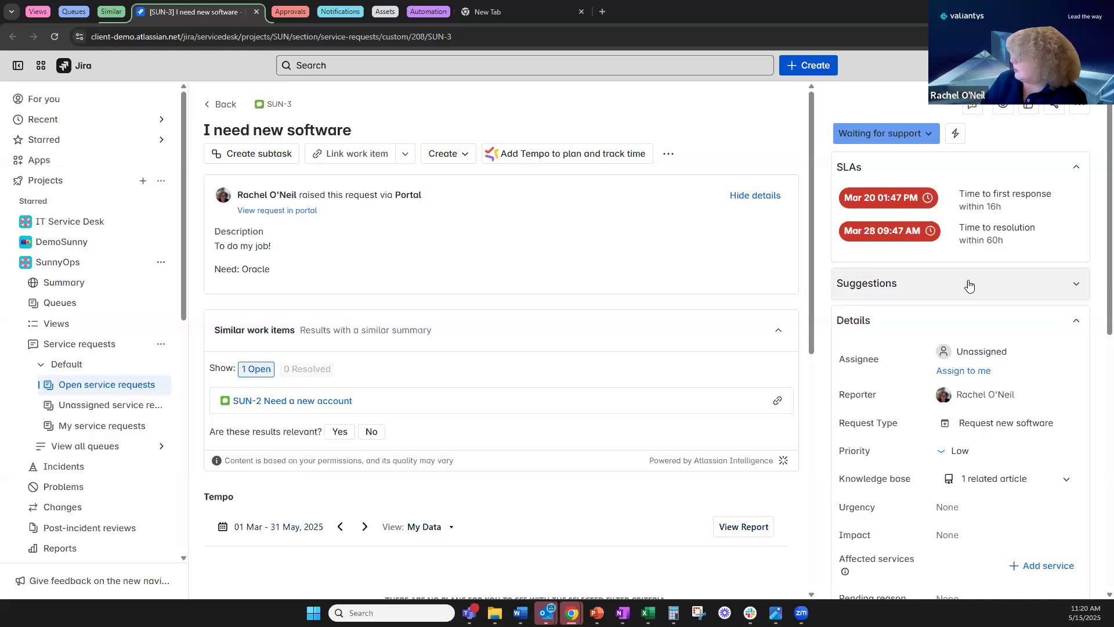
{"action": "scroll", "coordinate": [969, 285], "scroll_direction": "down", "scroll_amount": 1}
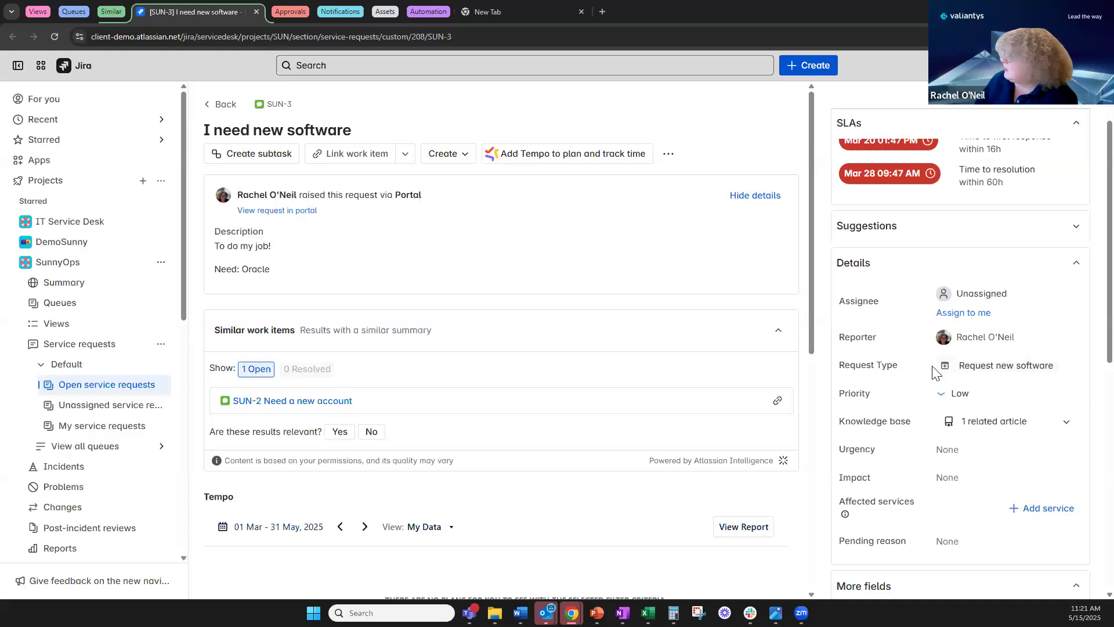
{"action": "left_click", "coordinate": [1066, 422]}
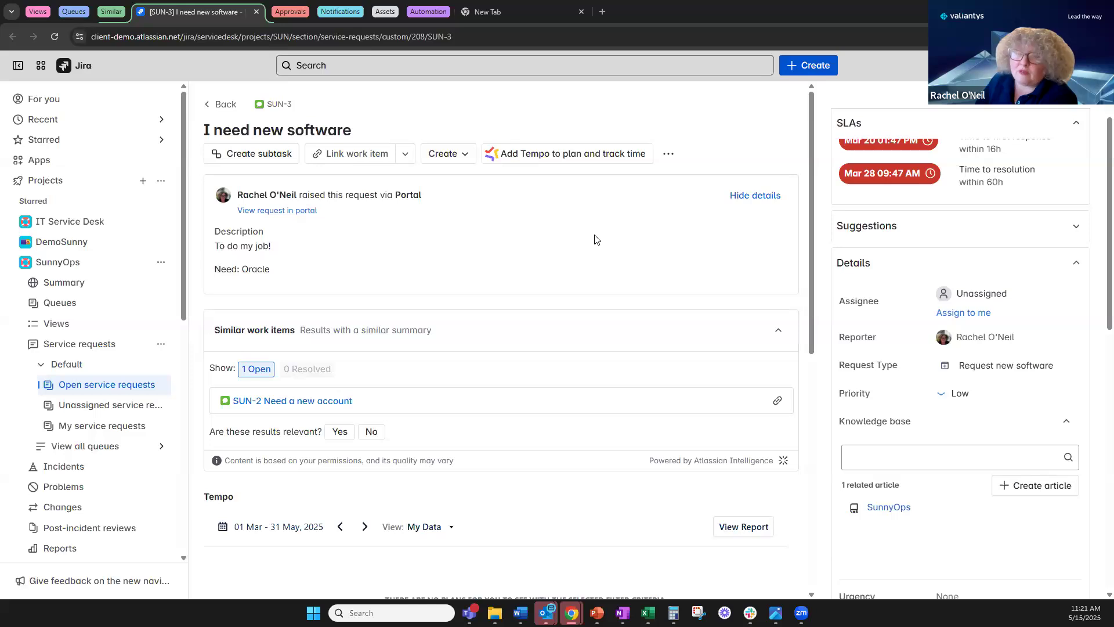
{"action": "scroll", "coordinate": [983, 342], "scroll_direction": "down", "scroll_amount": 5}
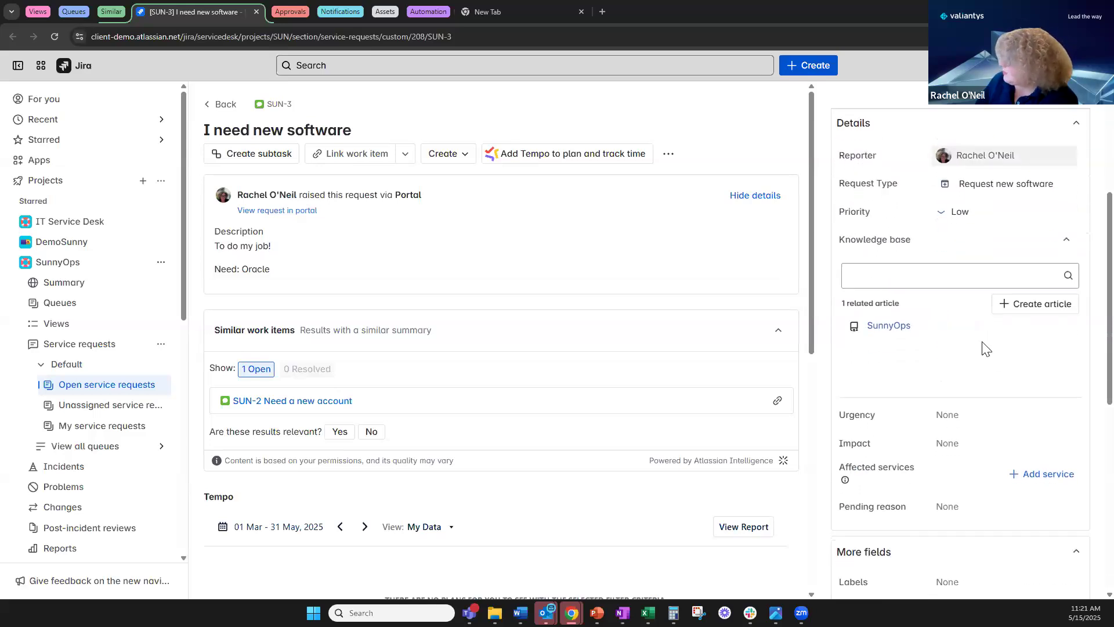
{"action": "scroll", "coordinate": [928, 247], "scroll_direction": "up", "scroll_amount": 2}
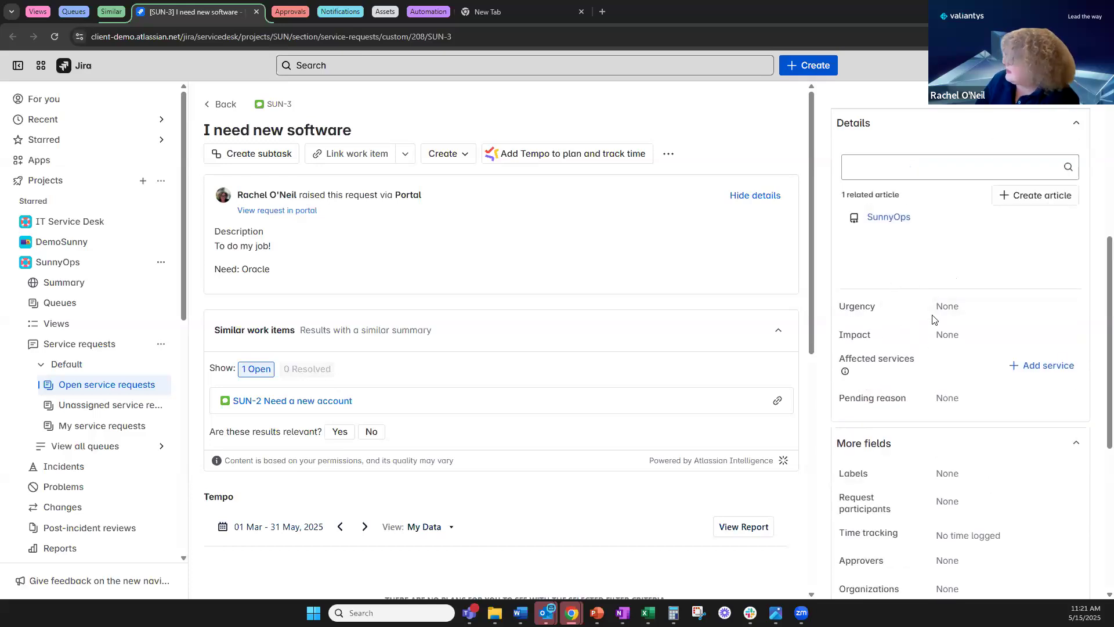
{"action": "scroll", "coordinate": [895, 455], "scroll_direction": "down", "scroll_amount": 2}
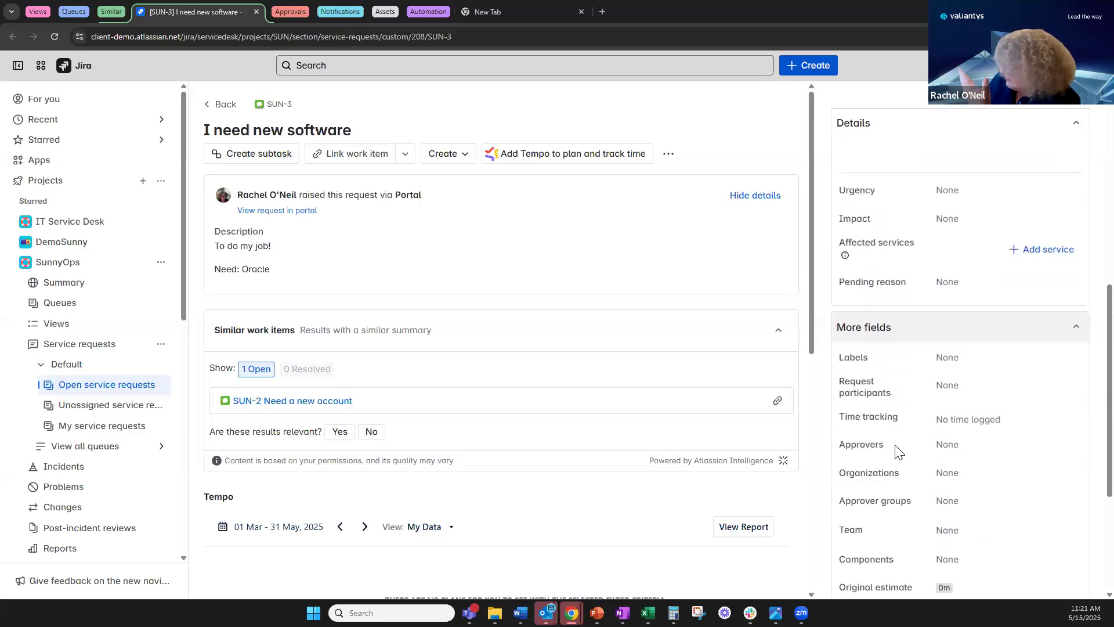
{"action": "scroll", "coordinate": [895, 456], "scroll_direction": "down", "scroll_amount": 2}
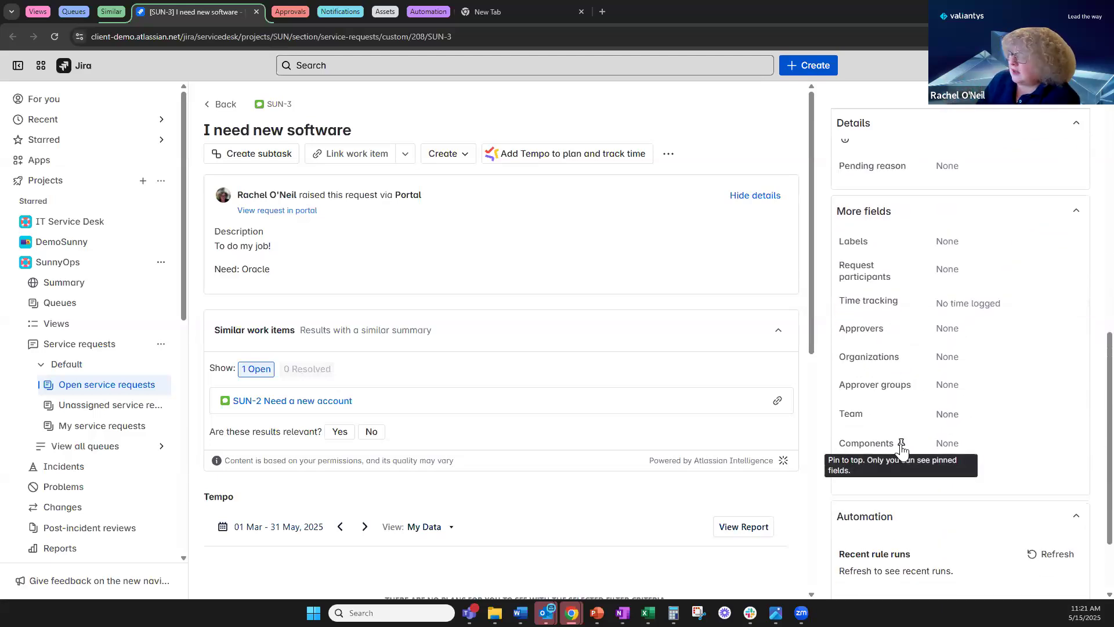
{"action": "scroll", "coordinate": [901, 449], "scroll_direction": "up", "scroll_amount": 2}
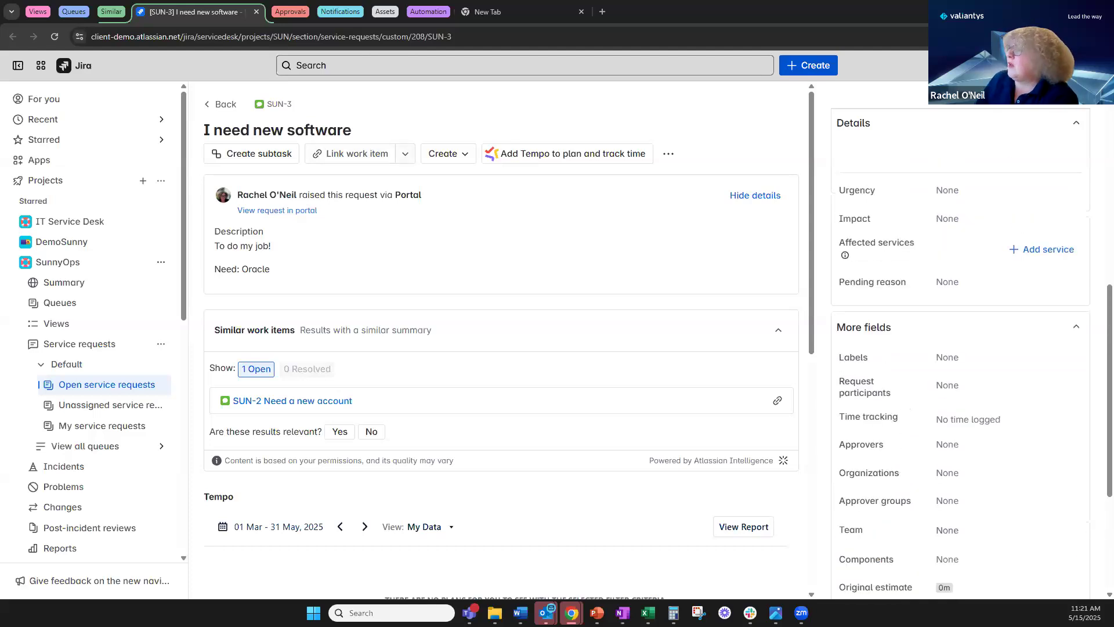
Approve ITSD-559 'New laptop request' on the help center portal, then view it as an agent.
{"action": "left_click", "coordinate": [300, 11]}
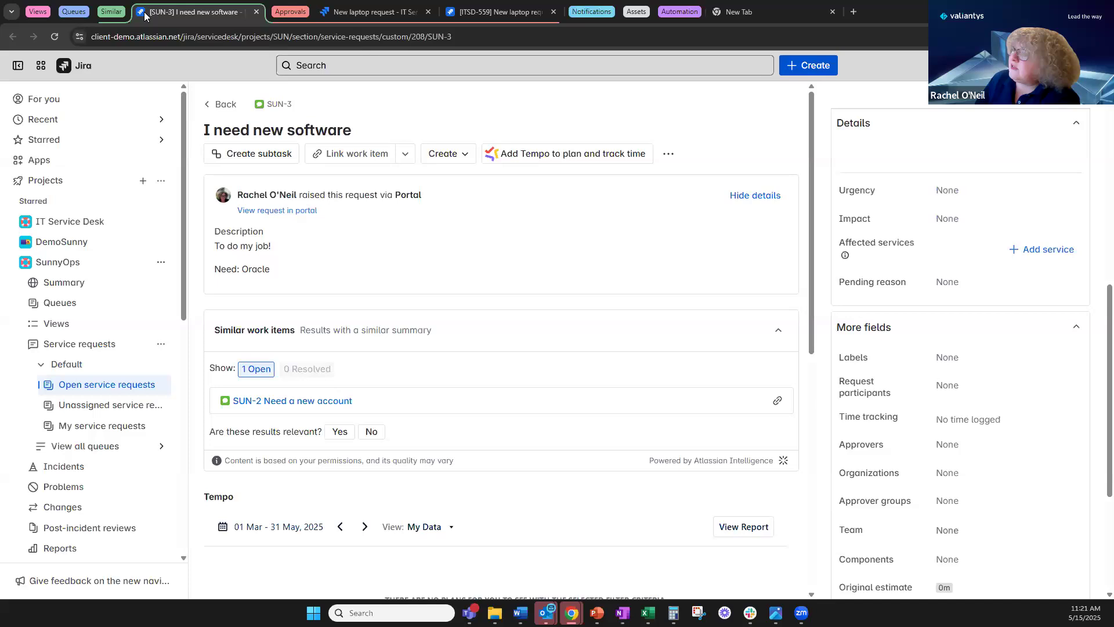
{"action": "left_click", "coordinate": [106, 12]}
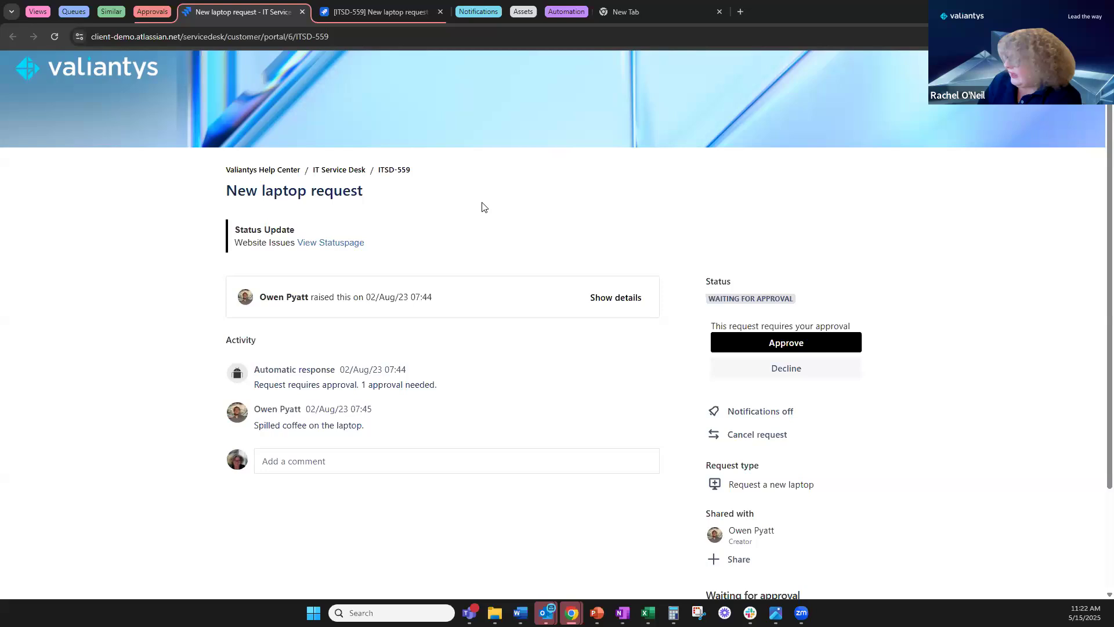
{"action": "left_click", "coordinate": [756, 344]}
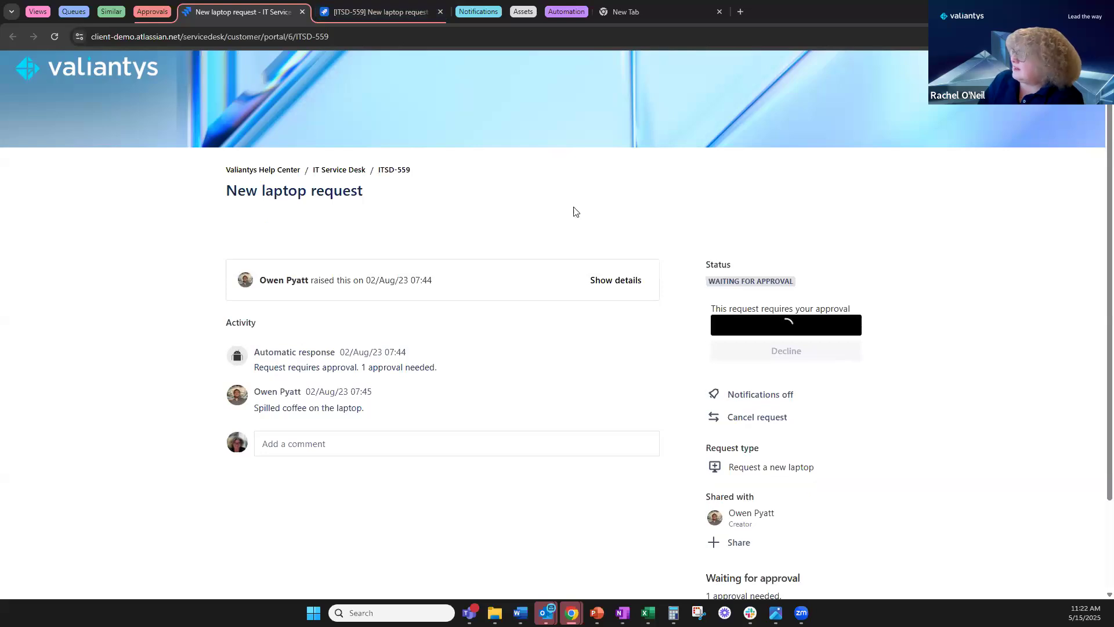
{"action": "left_click", "coordinate": [396, 8]}
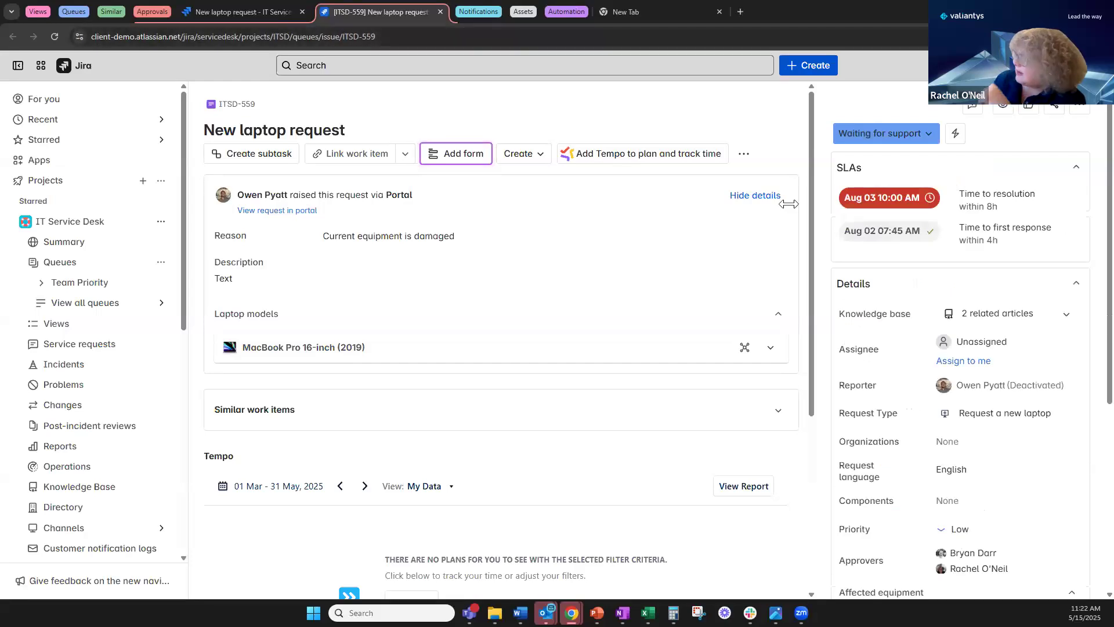
Confirm ITSD-559 reads Waiting for support and check its available status transitions.
{"action": "mouse_move", "coordinate": [898, 236]}
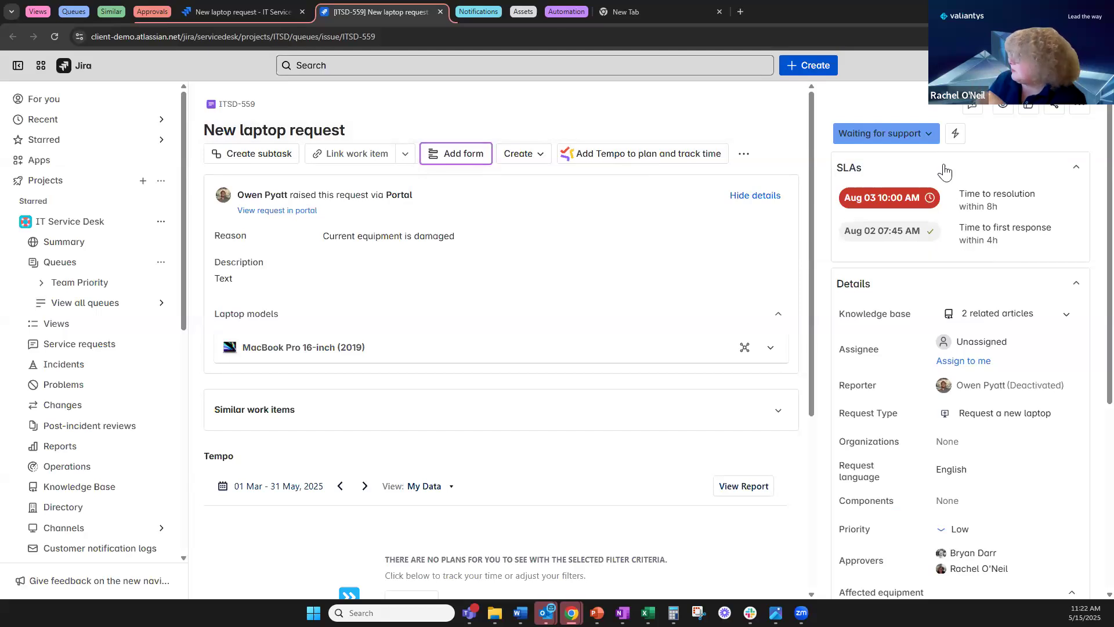
{"action": "left_click", "coordinate": [910, 137]}
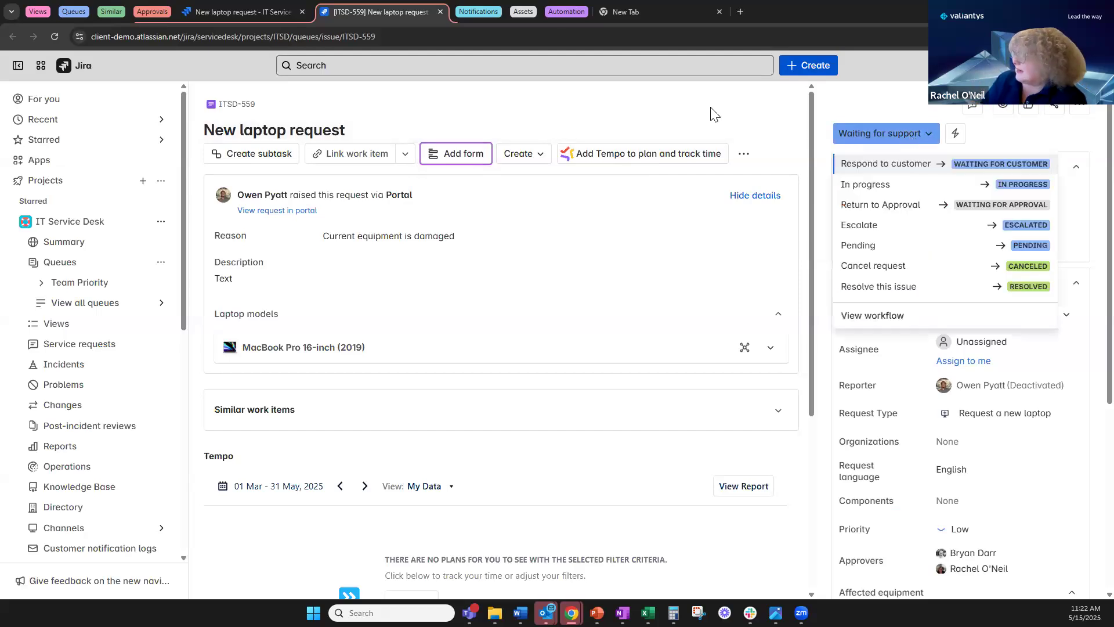
{"action": "left_click", "coordinate": [488, 107]}
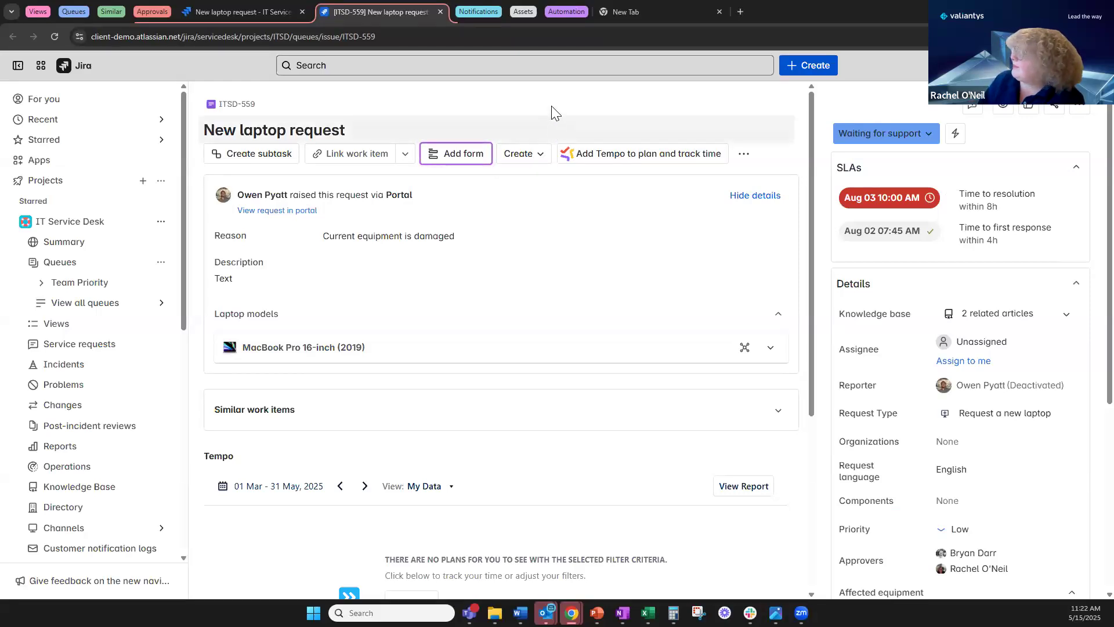
Bring up IT Service Desk Customer notifications and scroll to the enabled notifications table.
{"action": "left_click", "coordinate": [246, 16]}
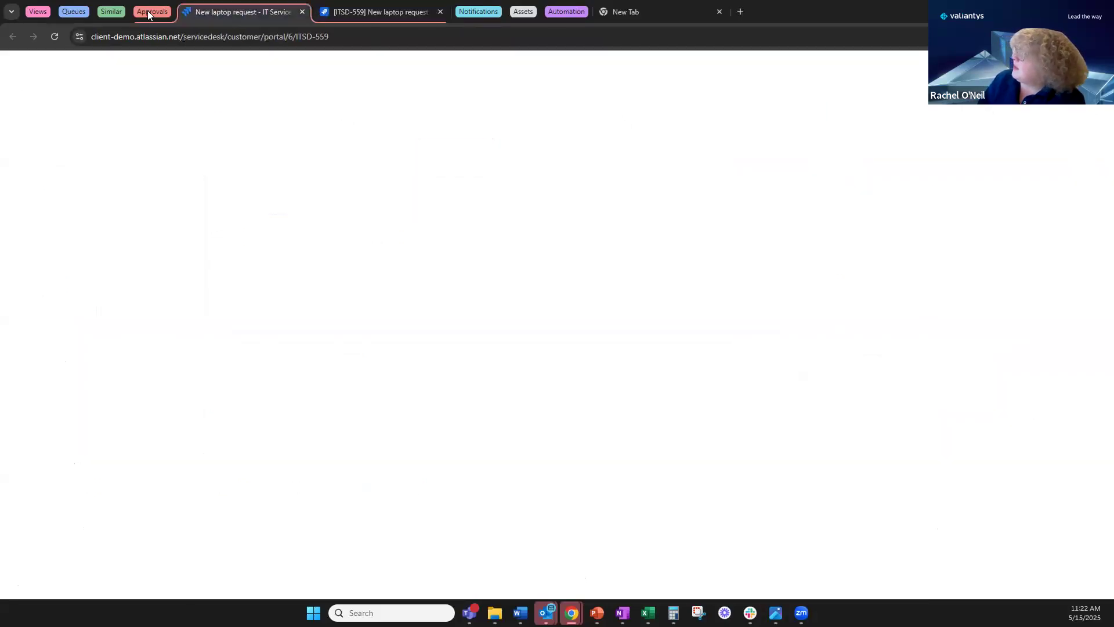
{"action": "left_click", "coordinate": [148, 11]}
{"action": "left_click", "coordinate": [198, 13]}
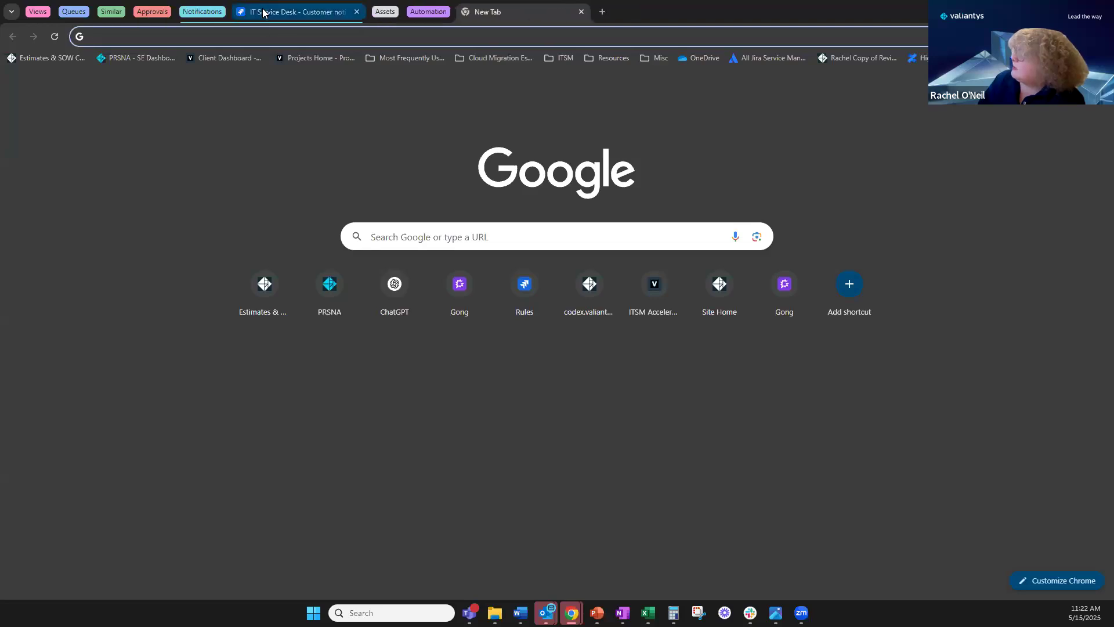
{"action": "left_click", "coordinate": [263, 11]}
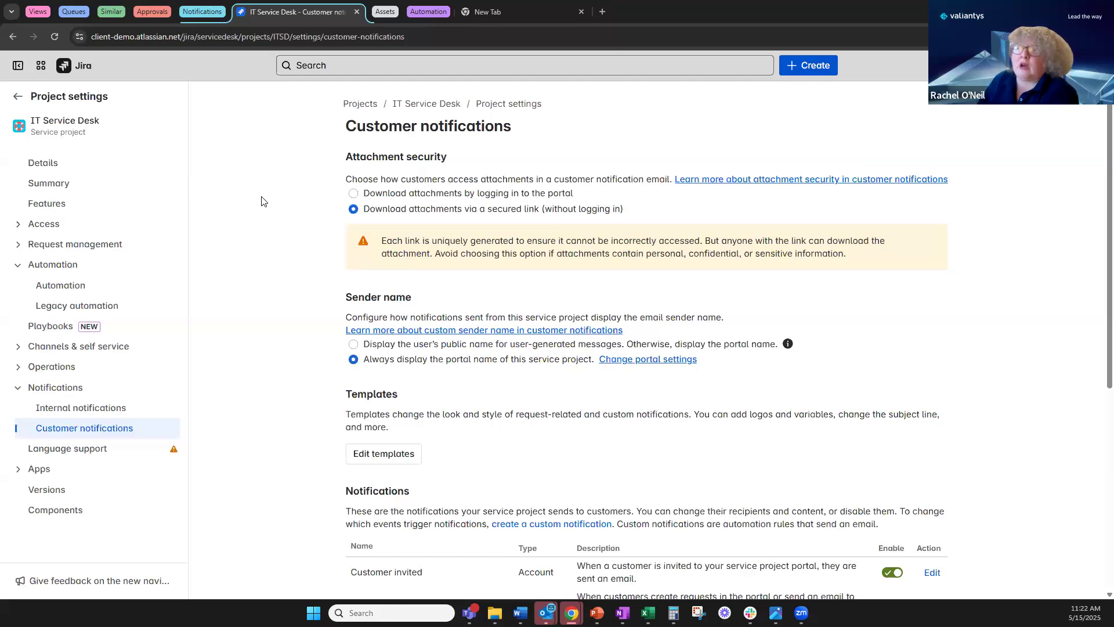
{"action": "scroll", "coordinate": [297, 291], "scroll_direction": "down", "scroll_amount": 5}
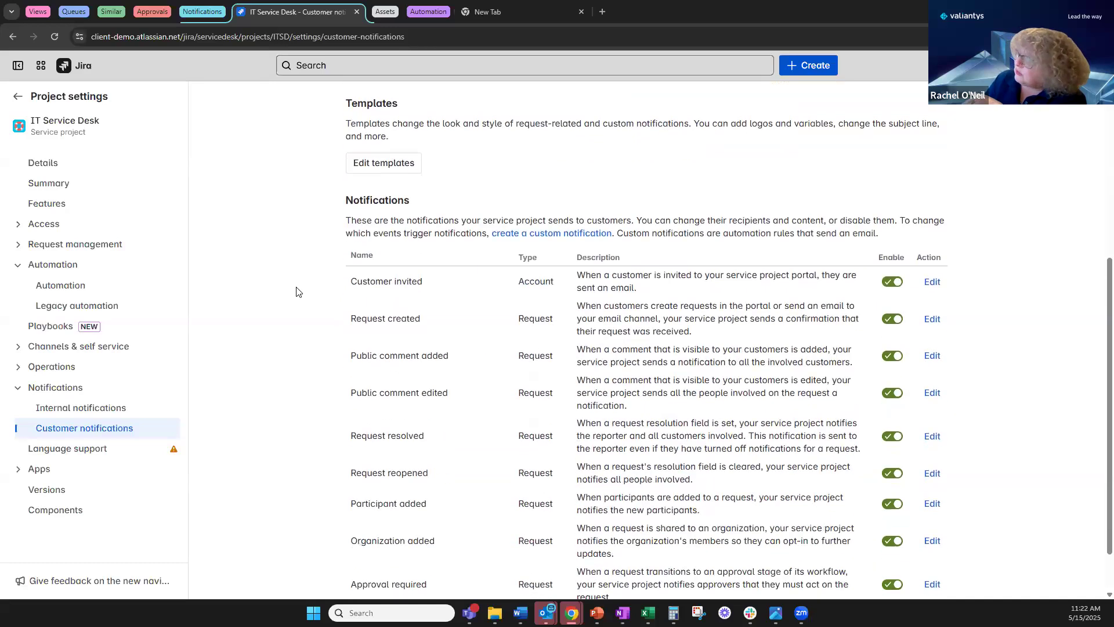
{"action": "scroll", "coordinate": [297, 291], "scroll_direction": "down", "scroll_amount": 1}
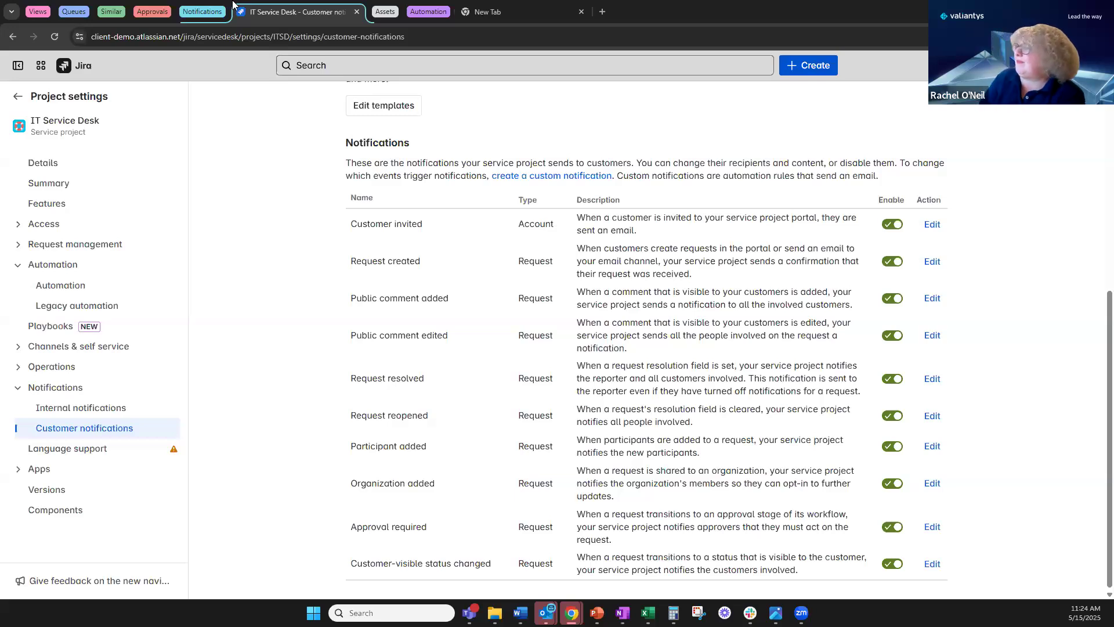
Open the sidebar's Assets link in a new browser tab alongside ITSD-559.
{"action": "left_click", "coordinate": [381, 14]}
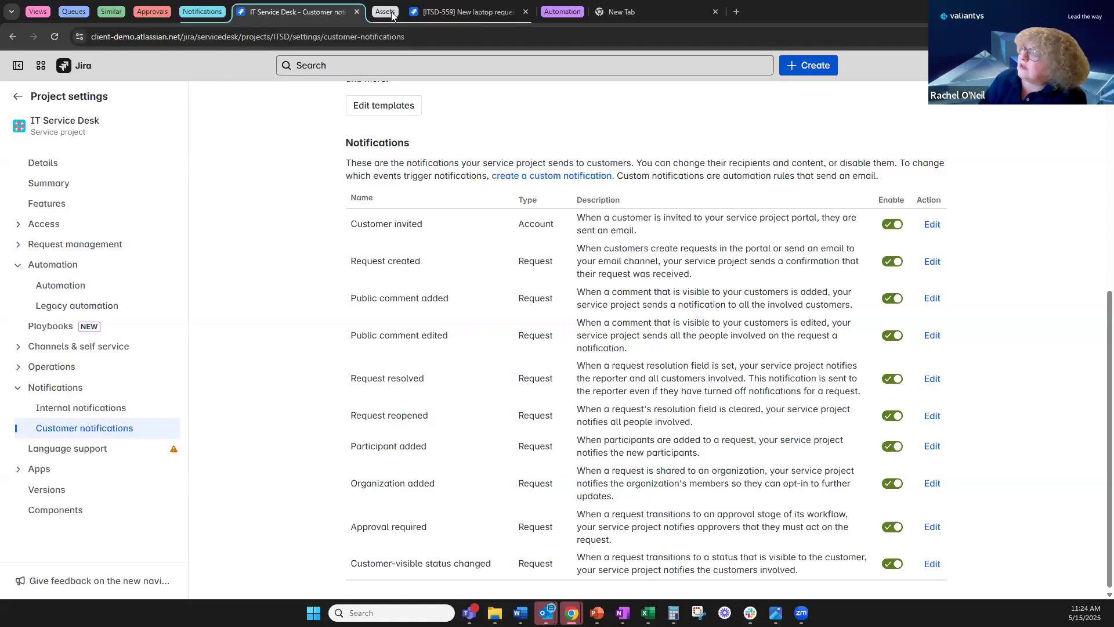
{"action": "left_click", "coordinate": [191, 12]}
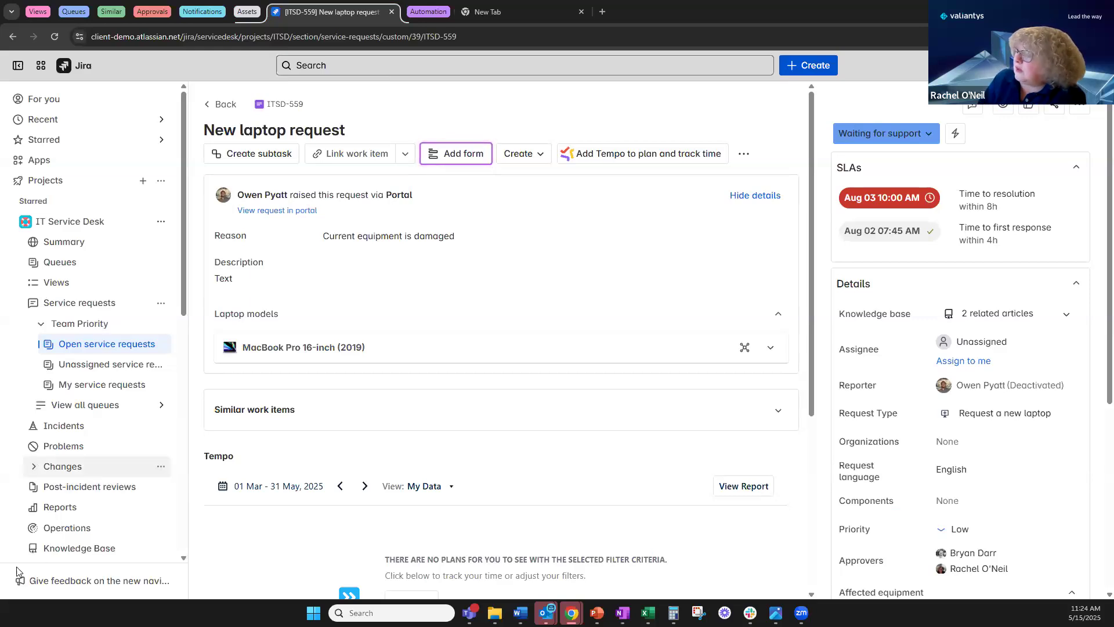
{"action": "scroll", "coordinate": [87, 506], "scroll_direction": "down", "scroll_amount": 9}
{"action": "right_click", "coordinate": [50, 504]}
{"action": "left_click", "coordinate": [110, 441]}
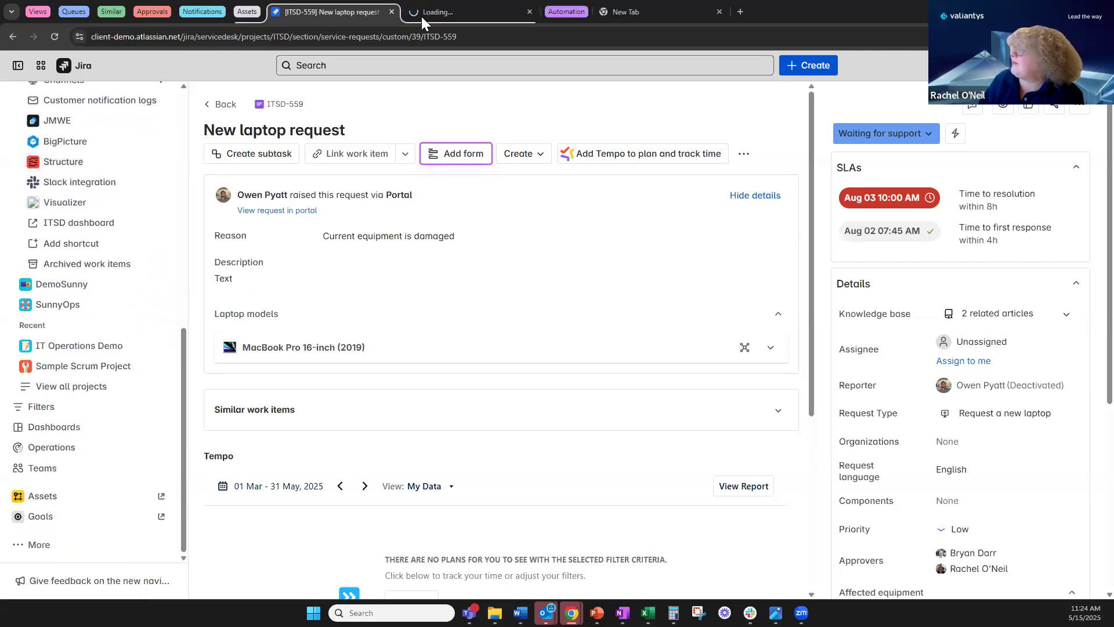
{"action": "left_click", "coordinate": [511, 17]}
Go back to ITSD-559, then view the Assets Schemas page: 8 schemas, 8,831 objects.
{"action": "left_click", "coordinate": [338, 14]}
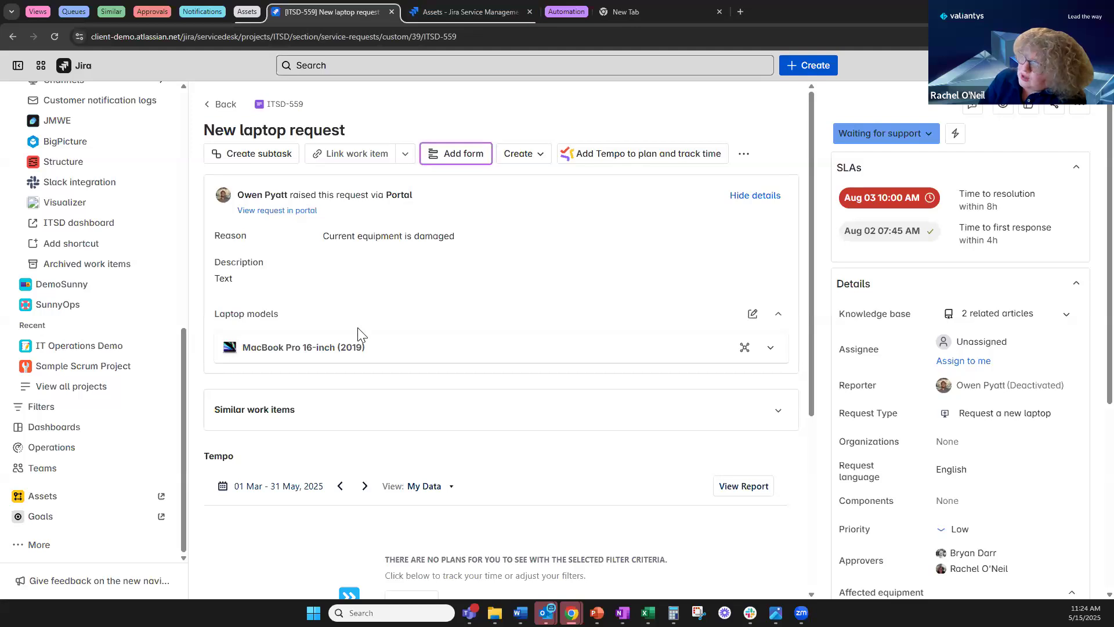
{"action": "left_click", "coordinate": [473, 14]}
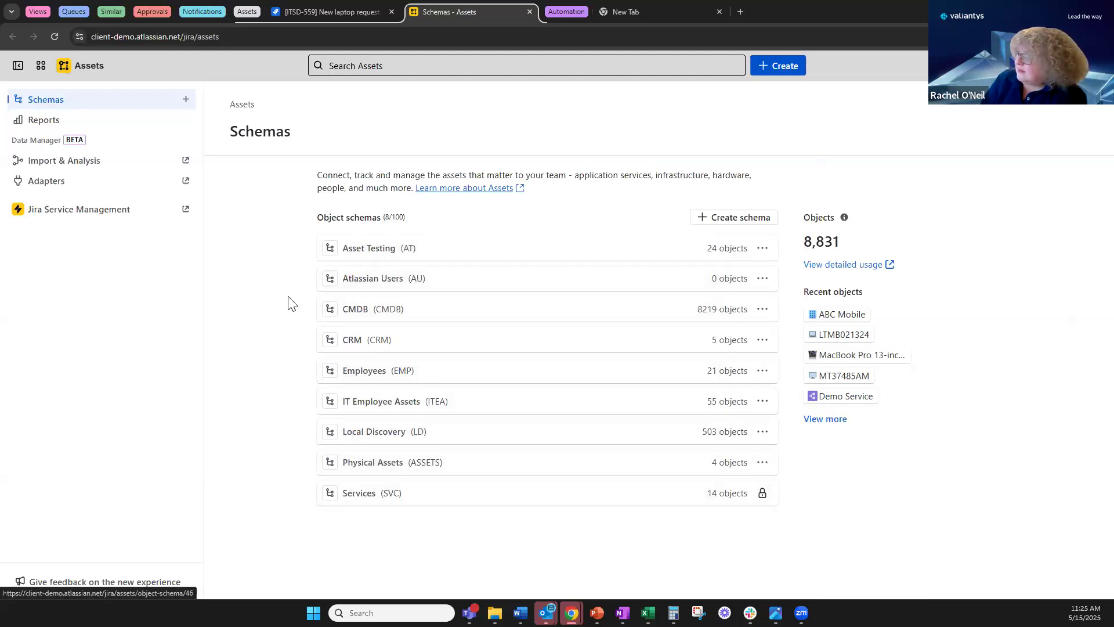
Open IT Employee Assets and browse the Monitor, Phone, then Laptop object types, including laptop LTMB021324.
{"action": "left_click", "coordinate": [383, 401]}
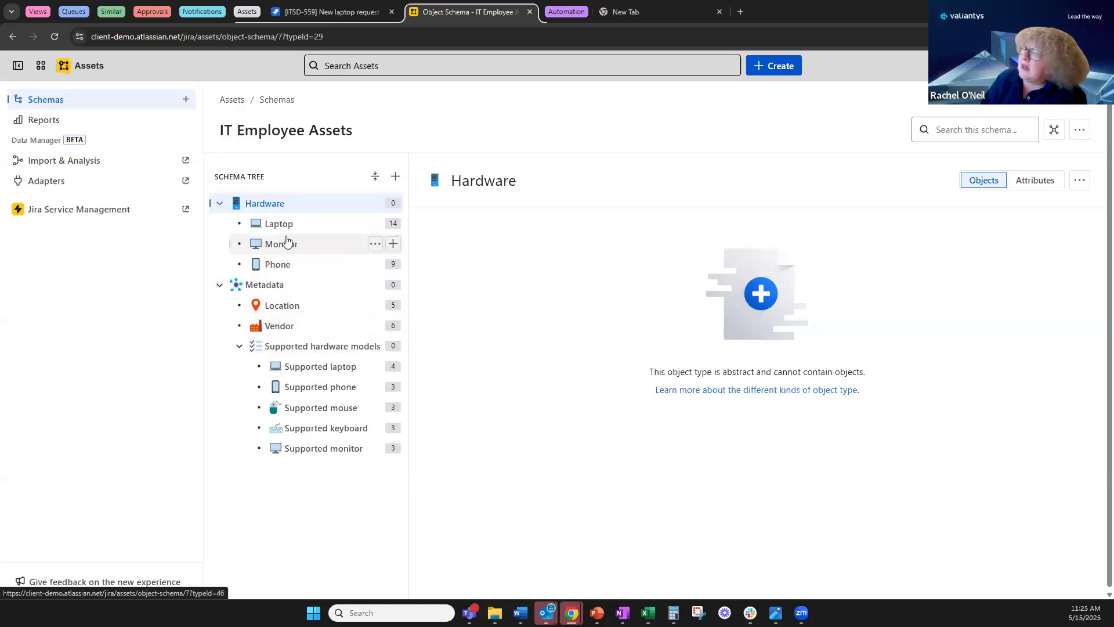
{"action": "left_click", "coordinate": [276, 250]}
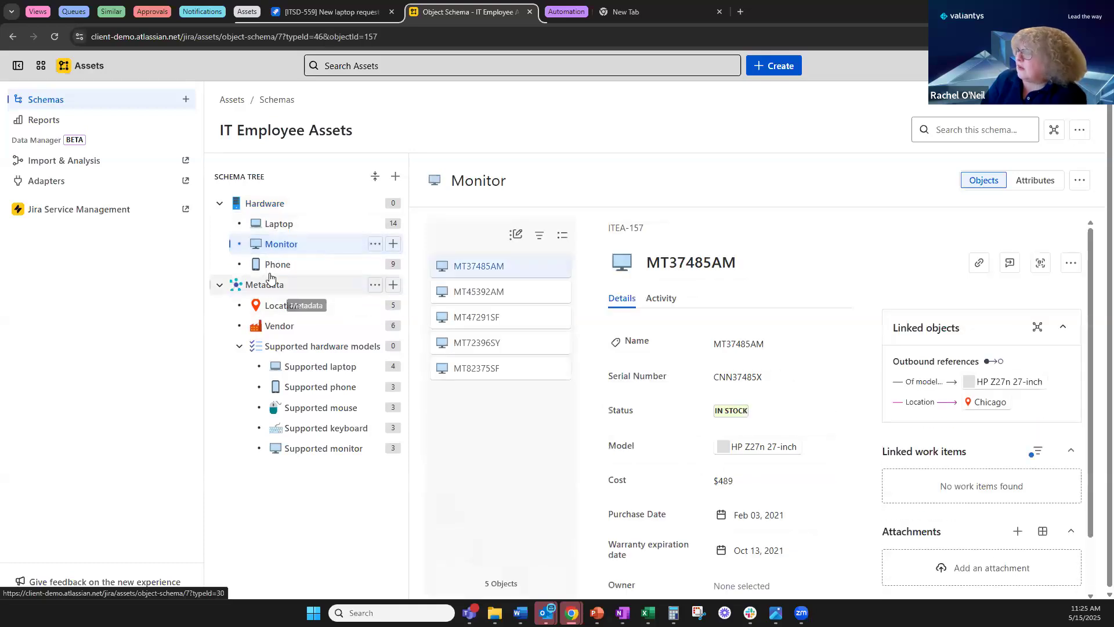
{"action": "left_click", "coordinate": [271, 271]}
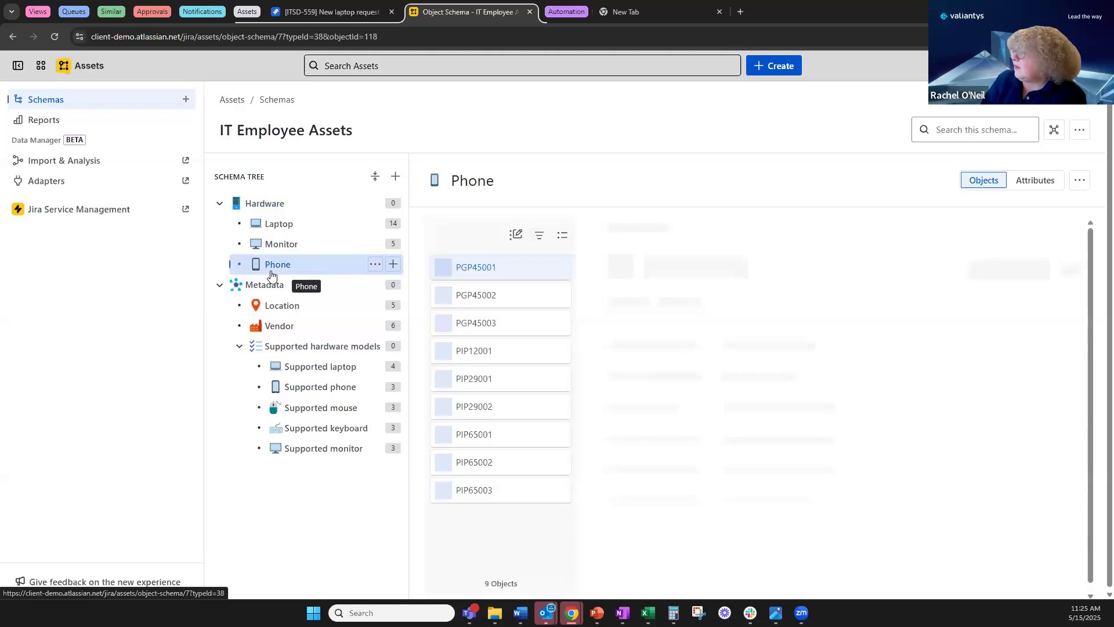
{"action": "left_click", "coordinate": [278, 226]}
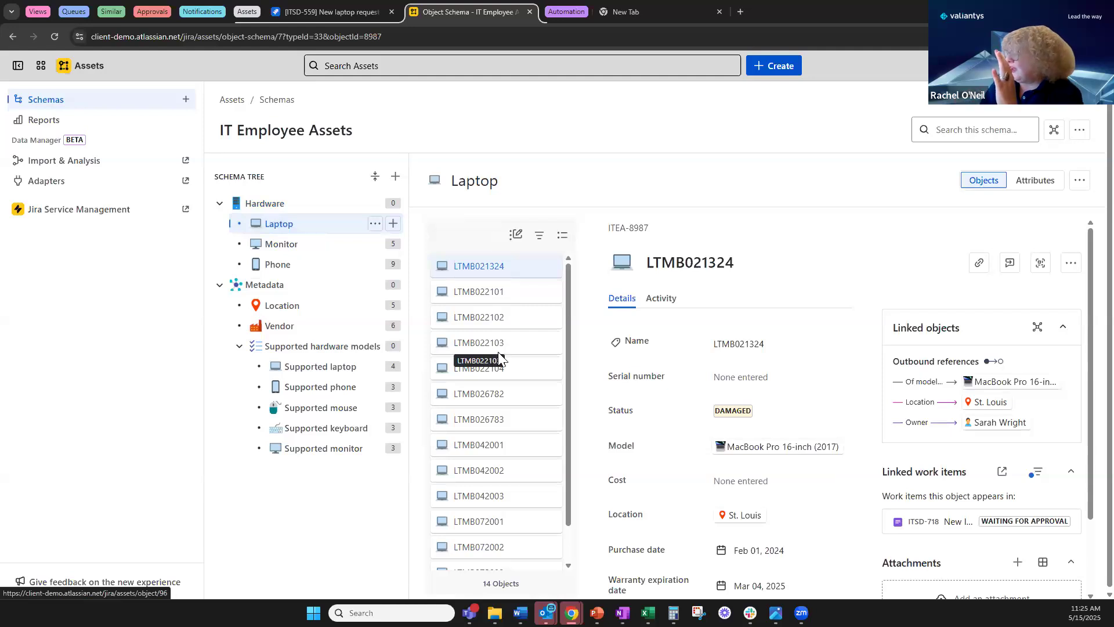
{"action": "left_click", "coordinate": [755, 451]}
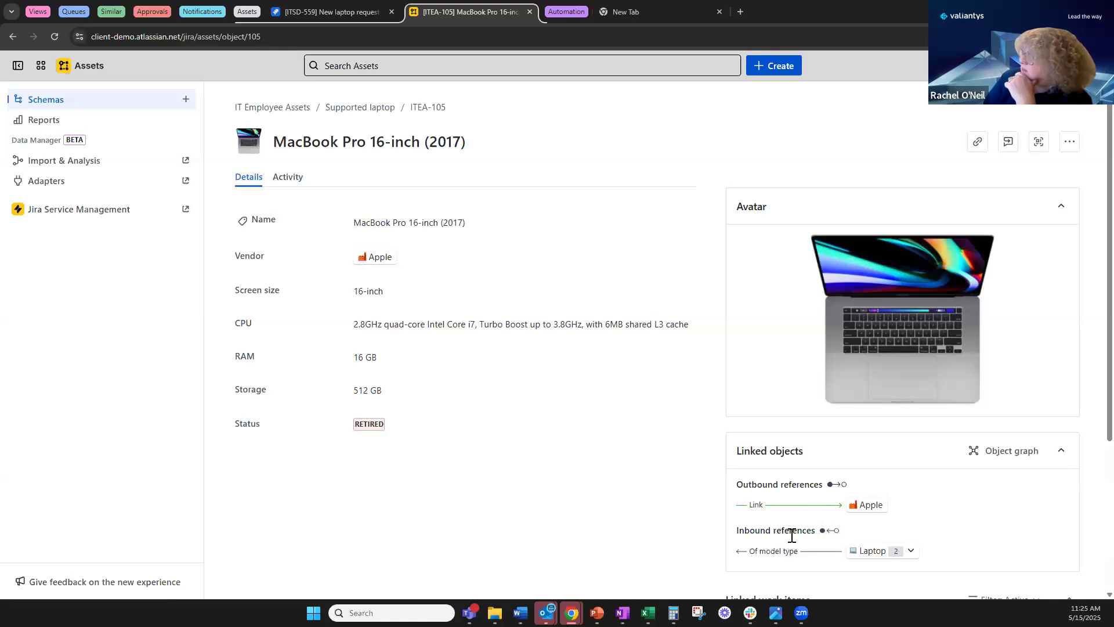
{"action": "left_click", "coordinate": [13, 37]}
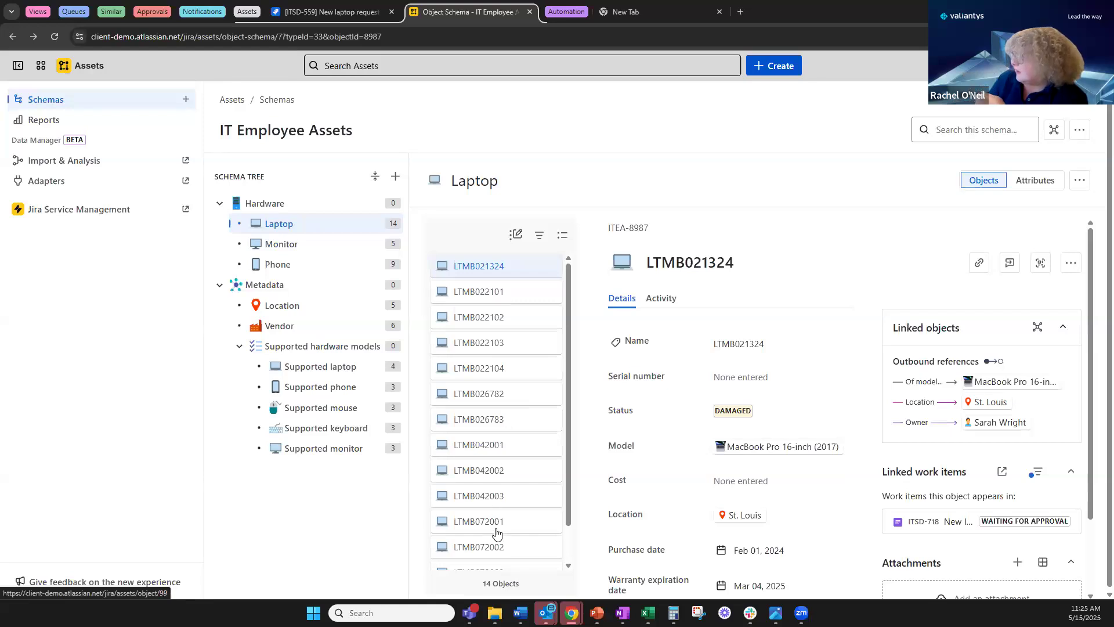
{"action": "scroll", "coordinate": [649, 420], "scroll_direction": "down", "scroll_amount": 1}
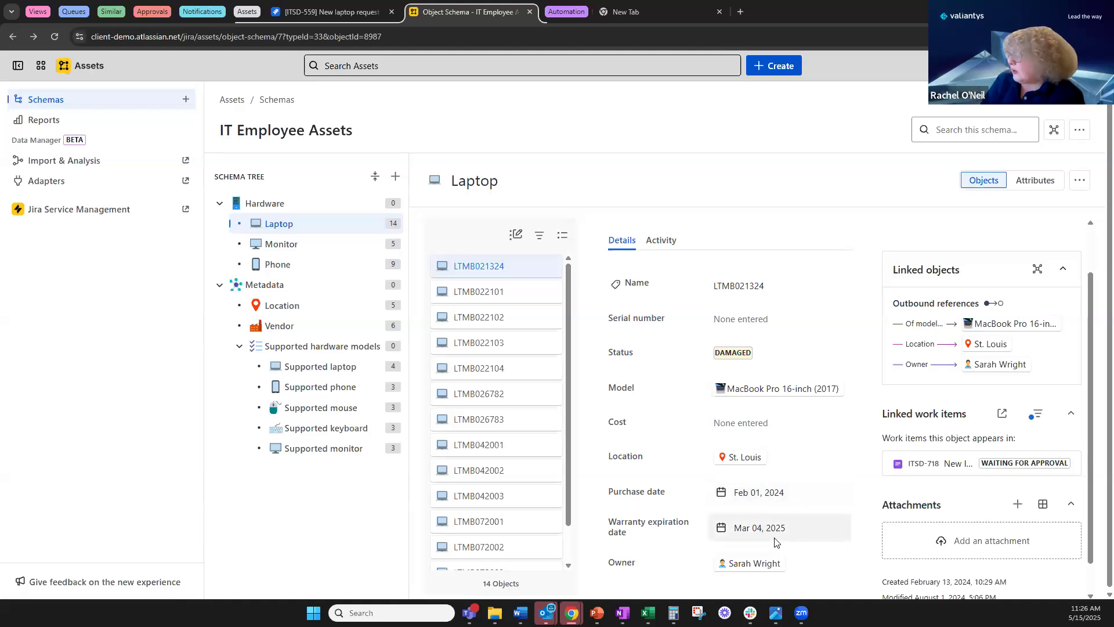
{"action": "scroll", "coordinate": [792, 311], "scroll_direction": "down", "scroll_amount": 1}
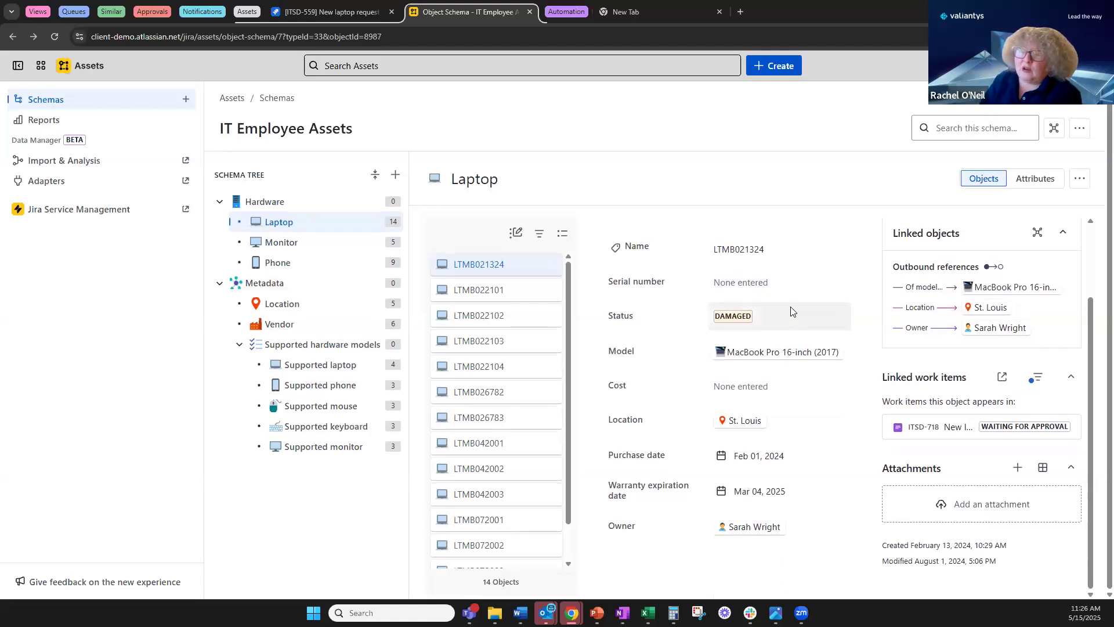
View the laptop's linked-objects graph, close it, and open the Supported laptop object type.
{"action": "left_click", "coordinate": [1038, 233]}
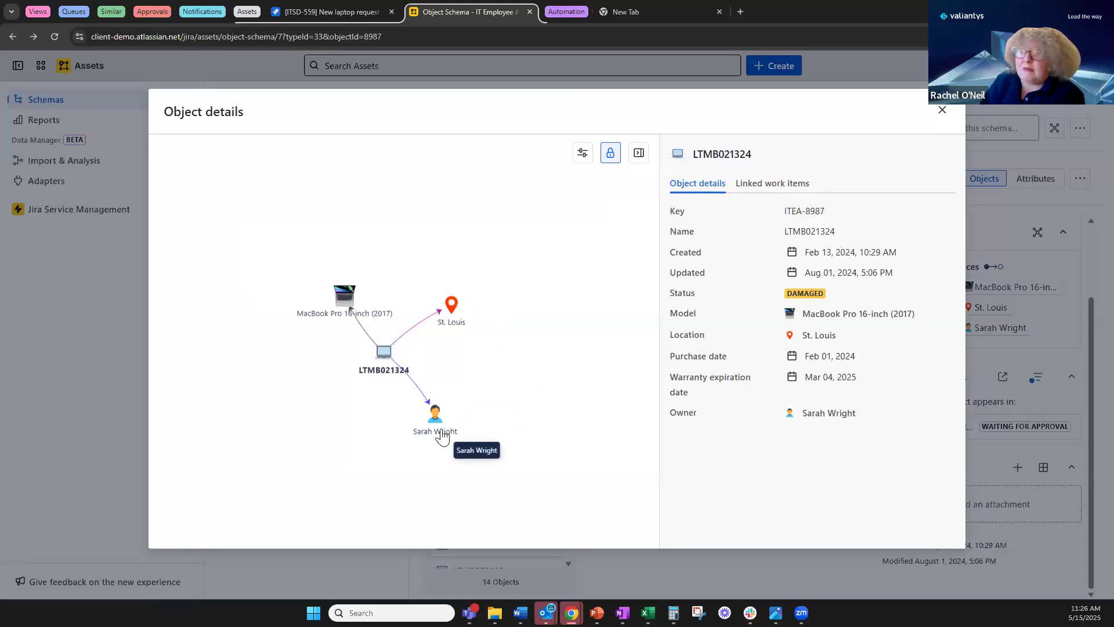
{"action": "left_click", "coordinate": [942, 110]}
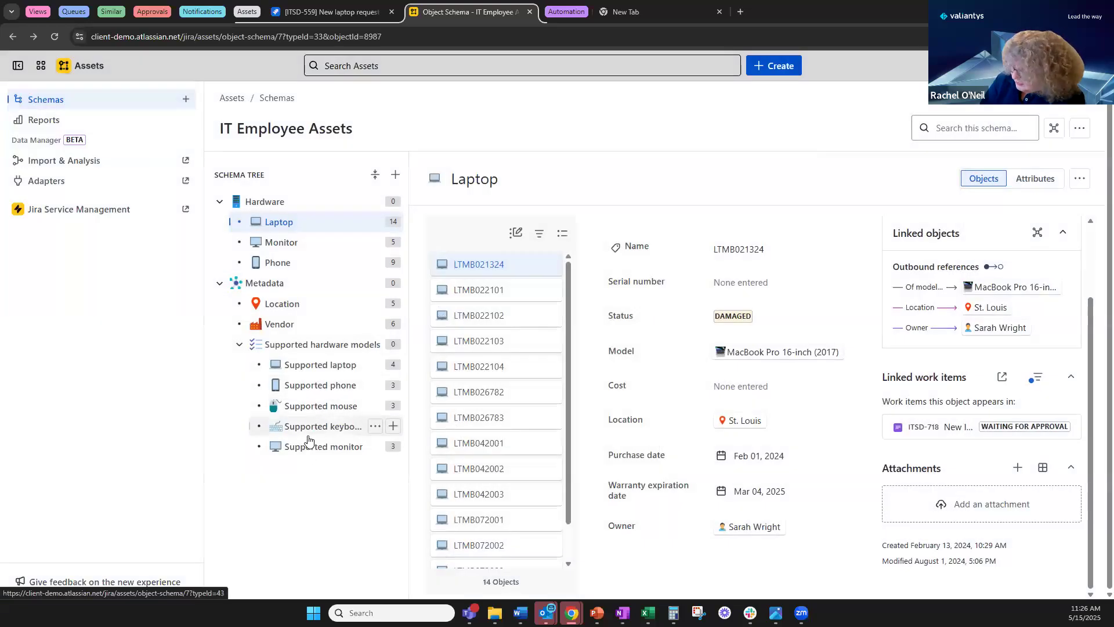
{"action": "left_click", "coordinate": [318, 366]}
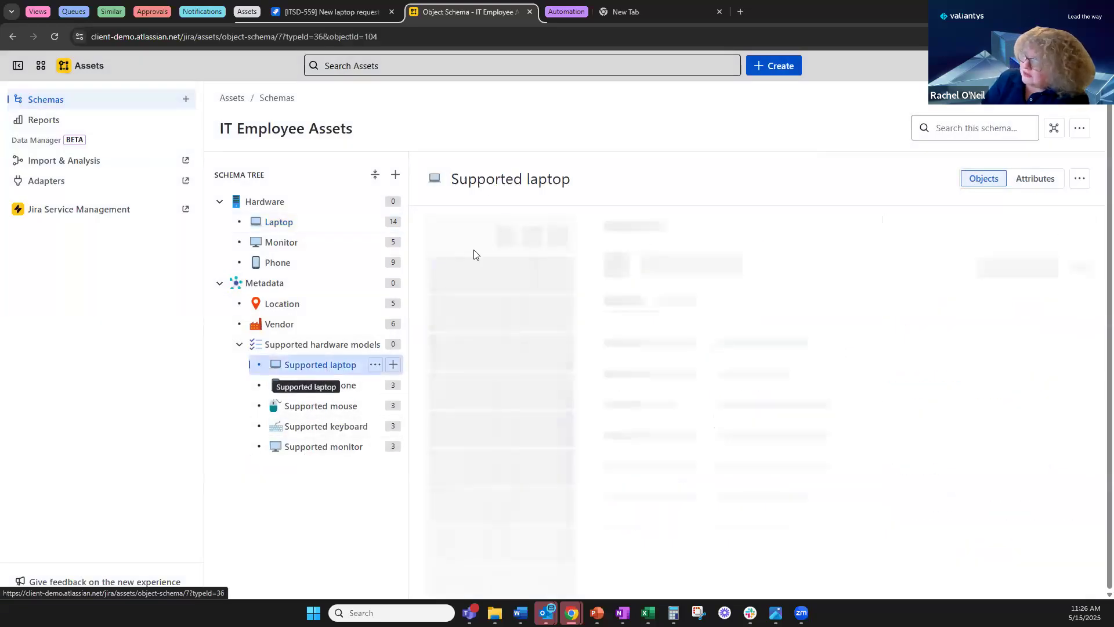
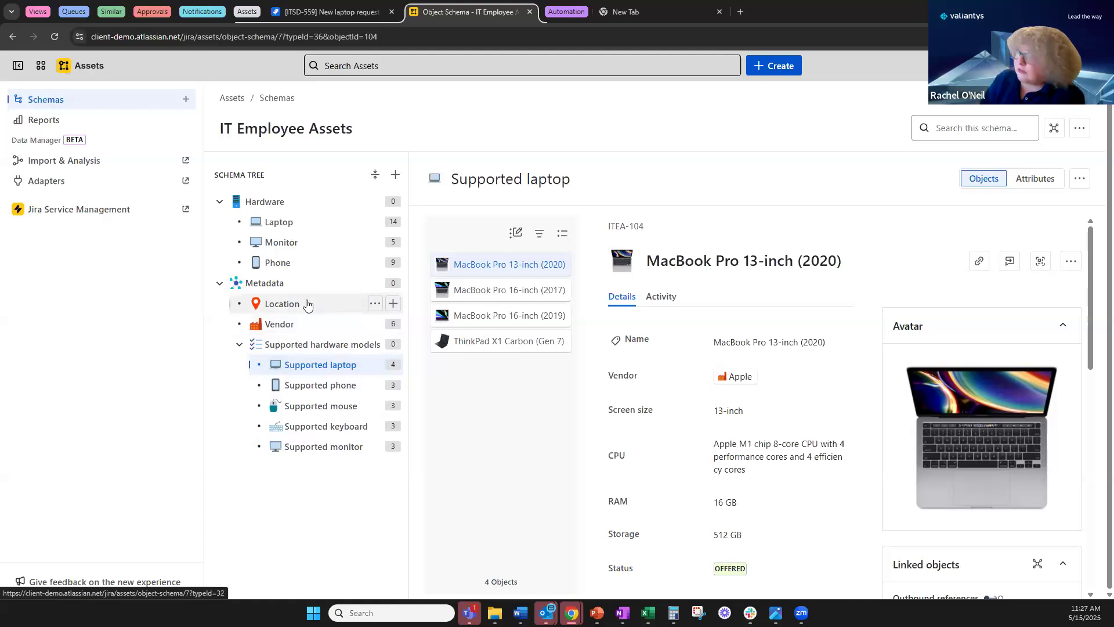
Browse the Location and Laptop (14 laptops) asset lists, then return to the ITSD-559 request.
{"action": "left_click", "coordinate": [307, 305]}
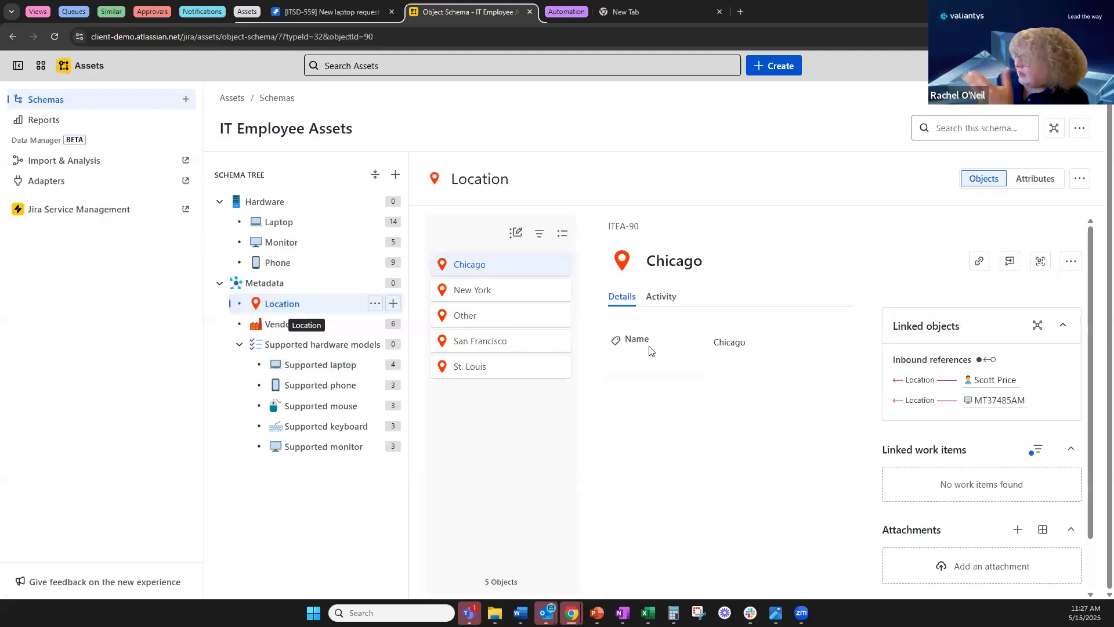
{"action": "left_click", "coordinate": [285, 224]}
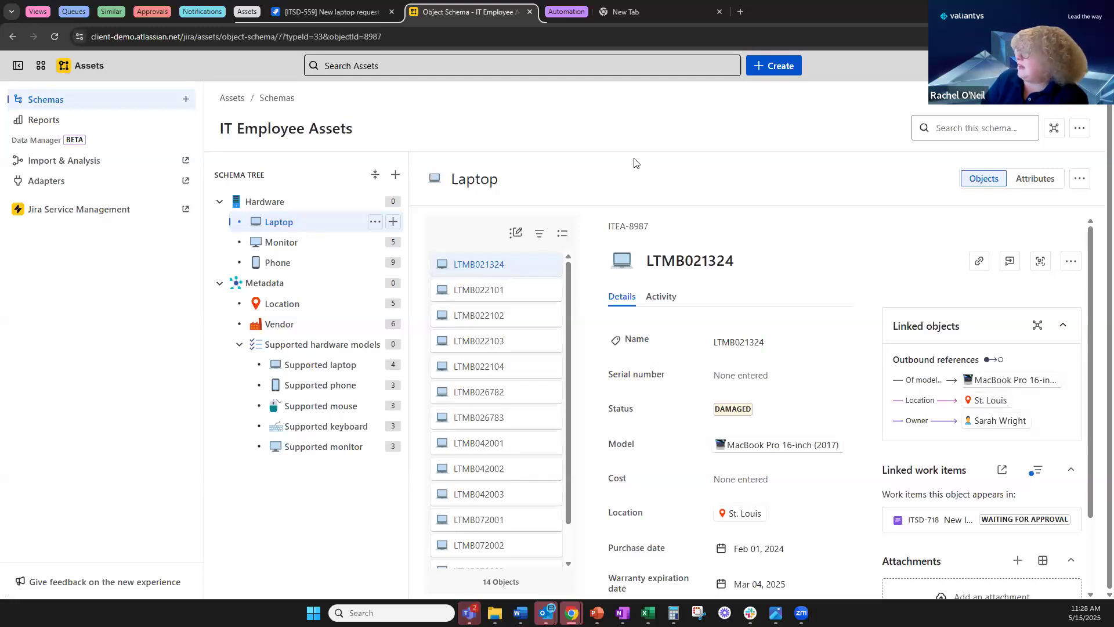
{"action": "left_click", "coordinate": [301, 16]}
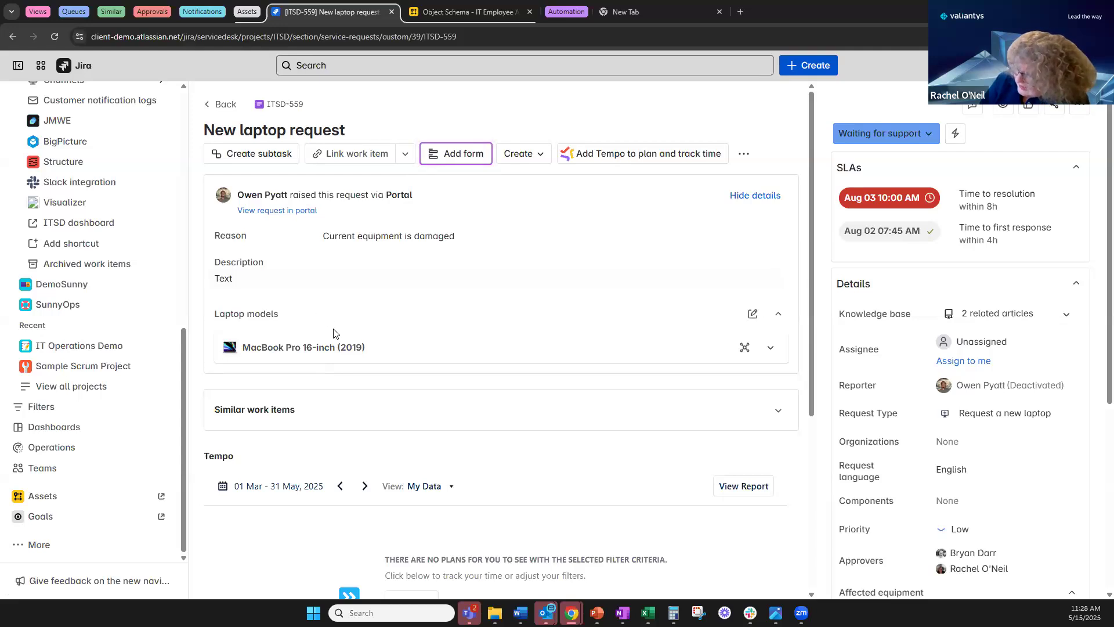
{"action": "left_click", "coordinate": [744, 348]}
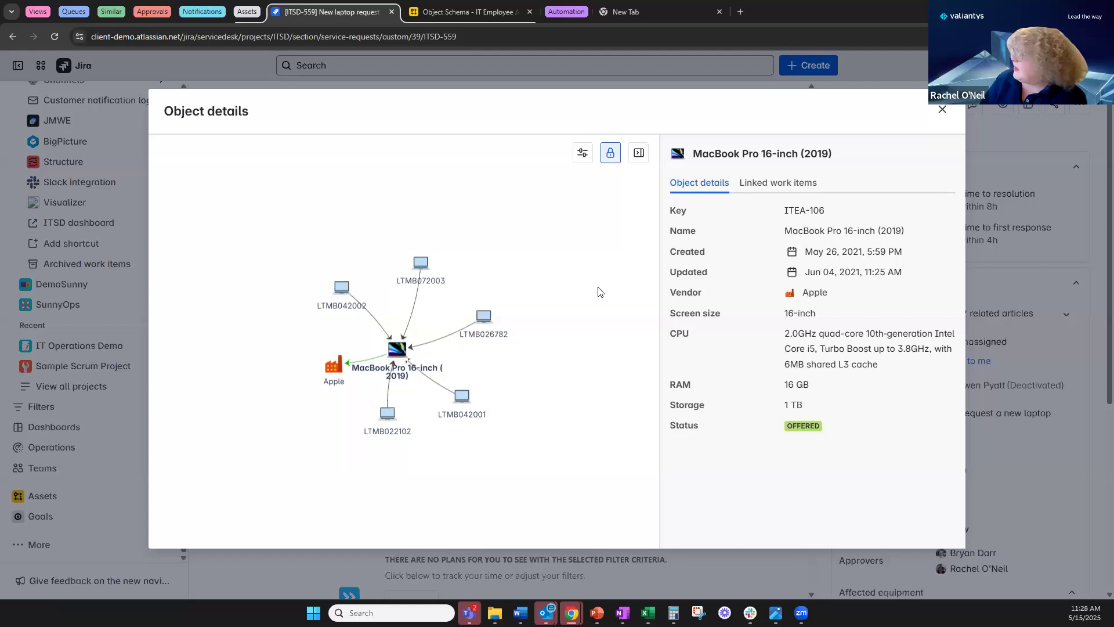
{"action": "left_click", "coordinate": [771, 182]}
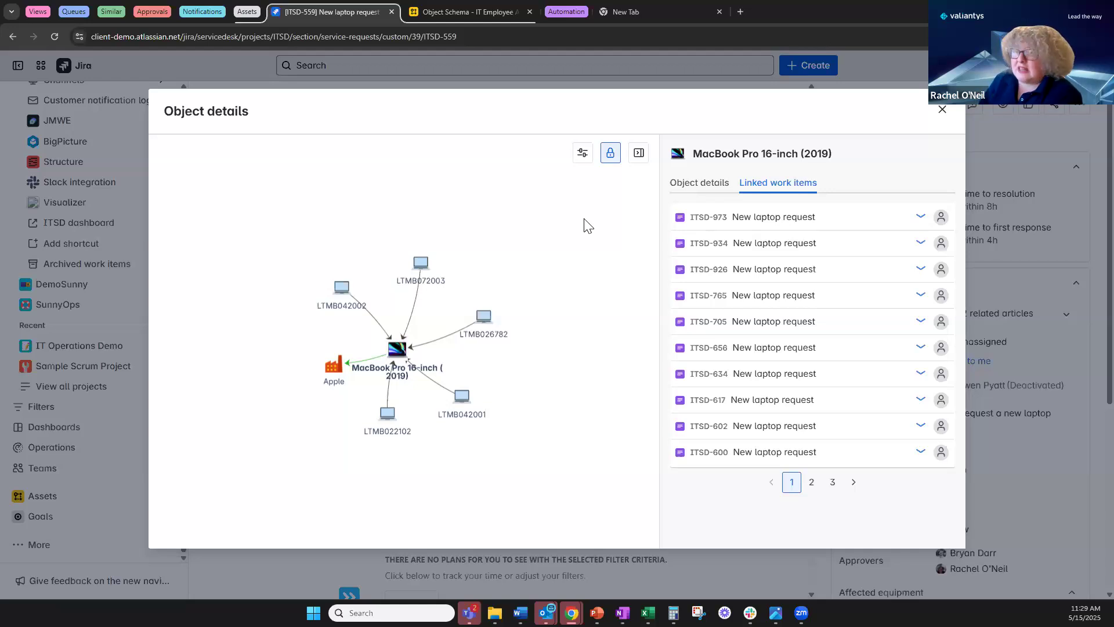
{"action": "left_click", "coordinate": [943, 110]}
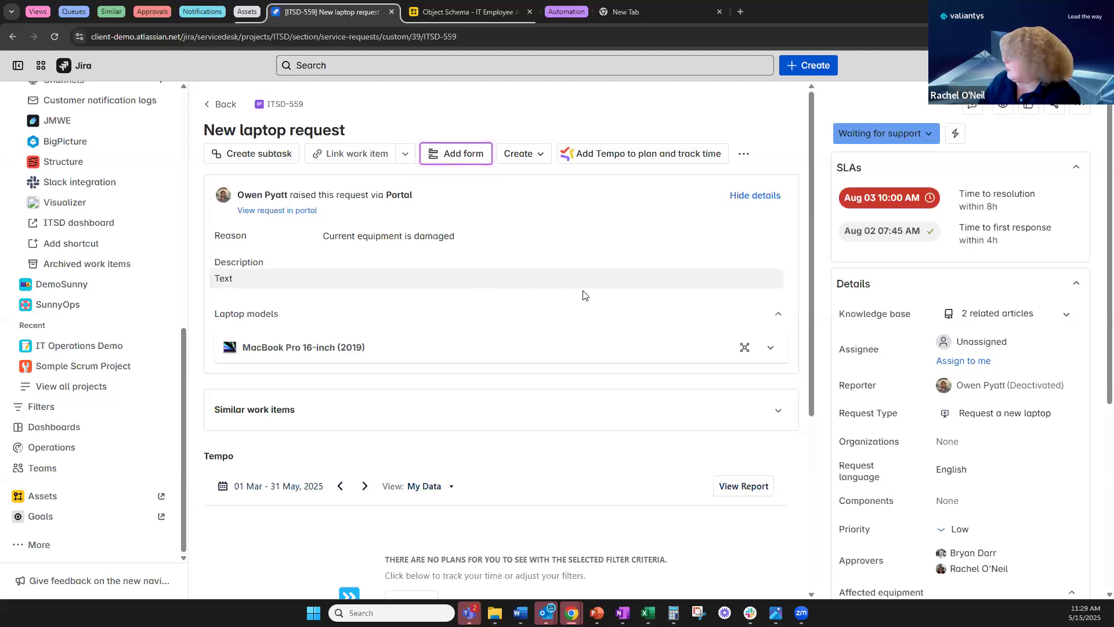
{"action": "left_click", "coordinate": [570, 9]}
{"action": "left_click", "coordinate": [242, 11]}
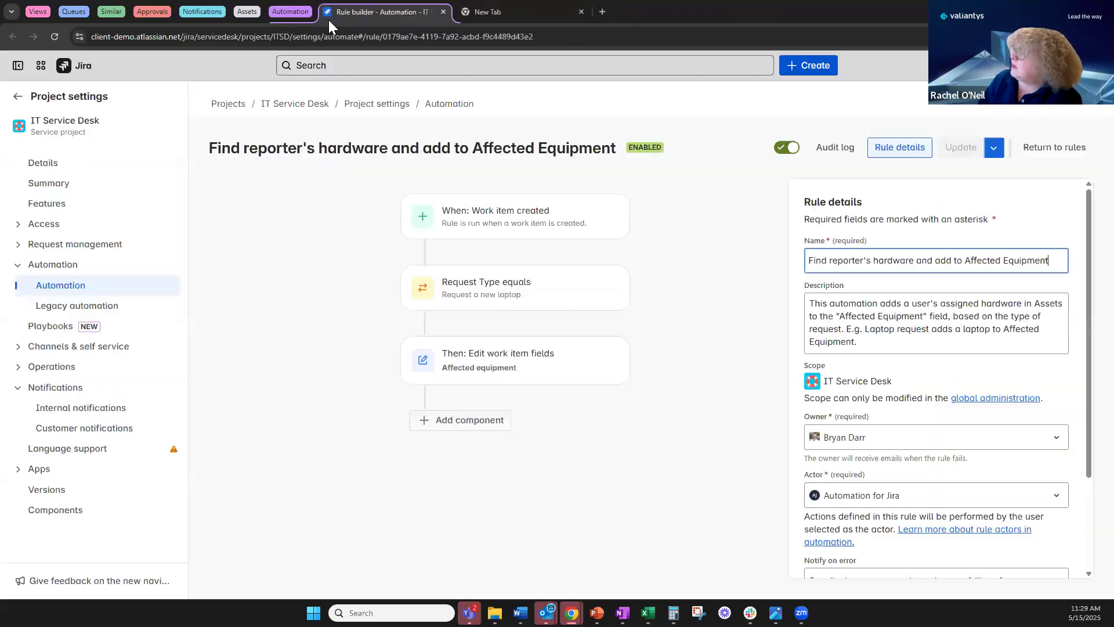
{"action": "left_click", "coordinate": [332, 228]}
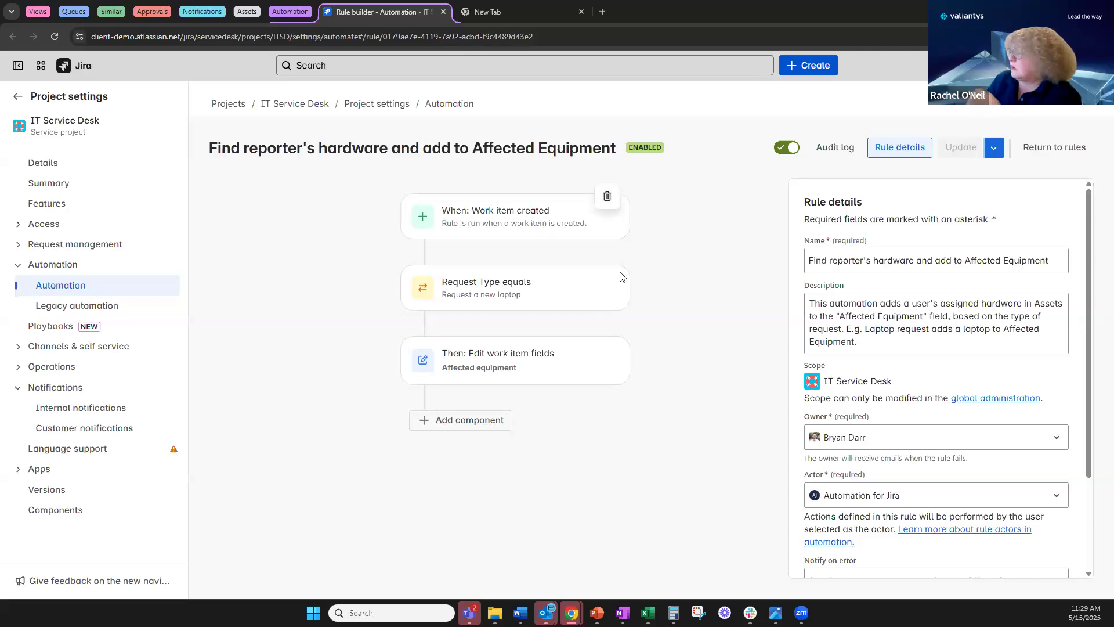
{"action": "left_click", "coordinate": [534, 297]}
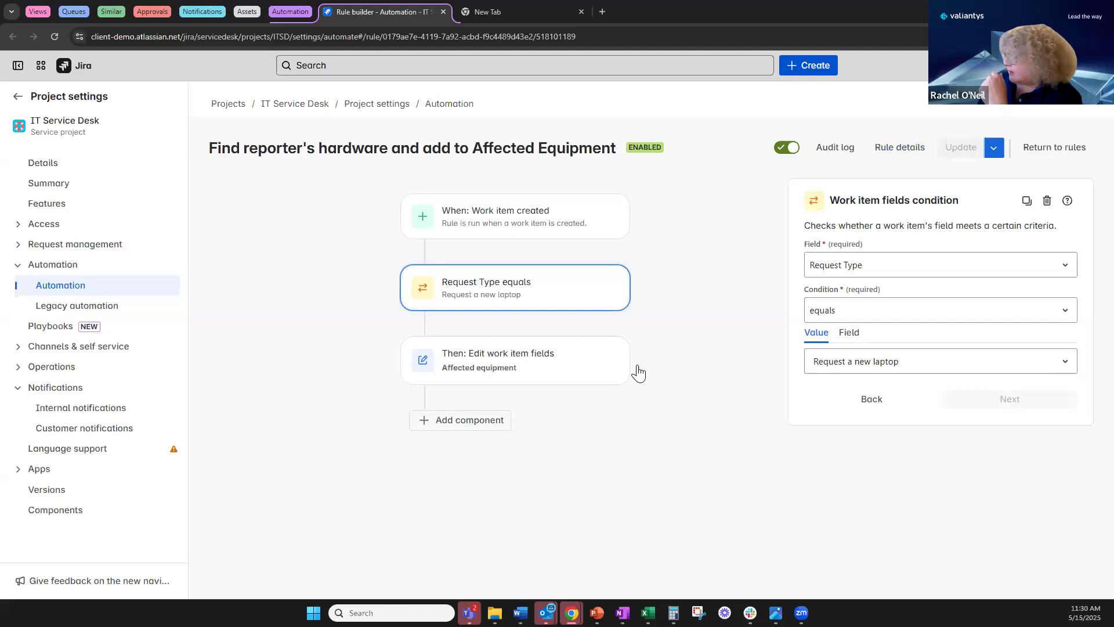
{"action": "left_click", "coordinate": [618, 374]}
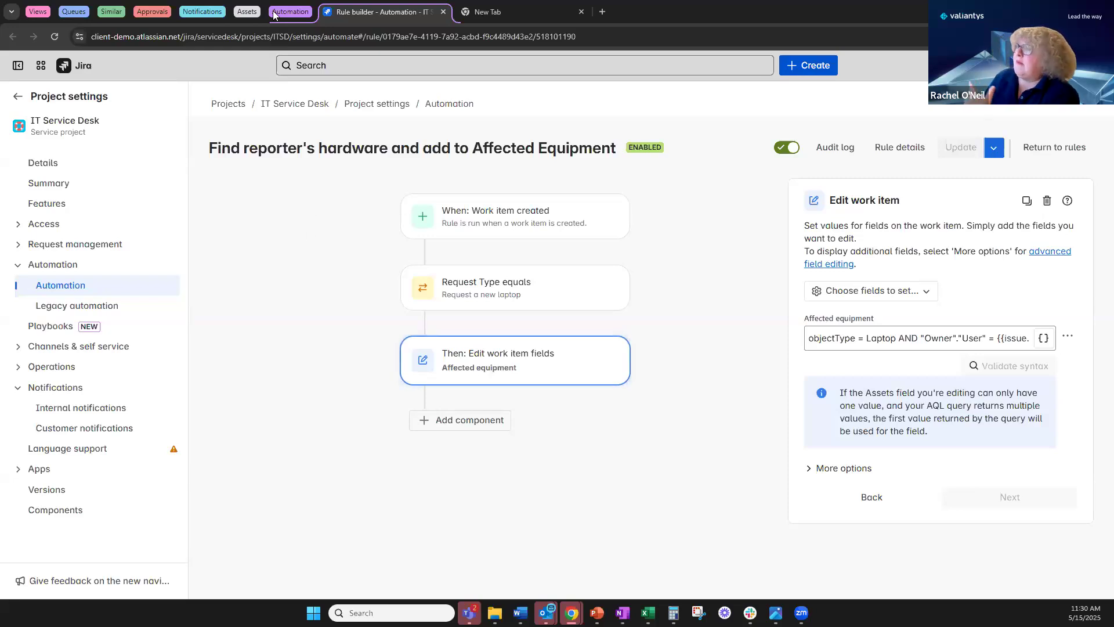
{"action": "left_click", "coordinate": [246, 12]}
{"action": "left_click", "coordinate": [303, 11]}
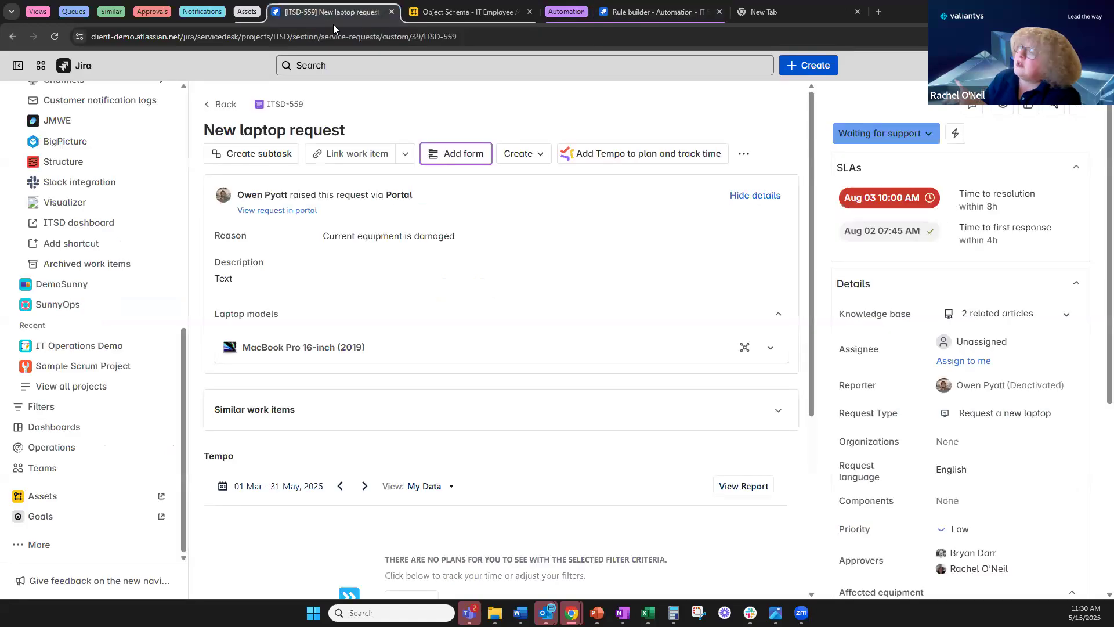
{"action": "left_click", "coordinate": [957, 134]}
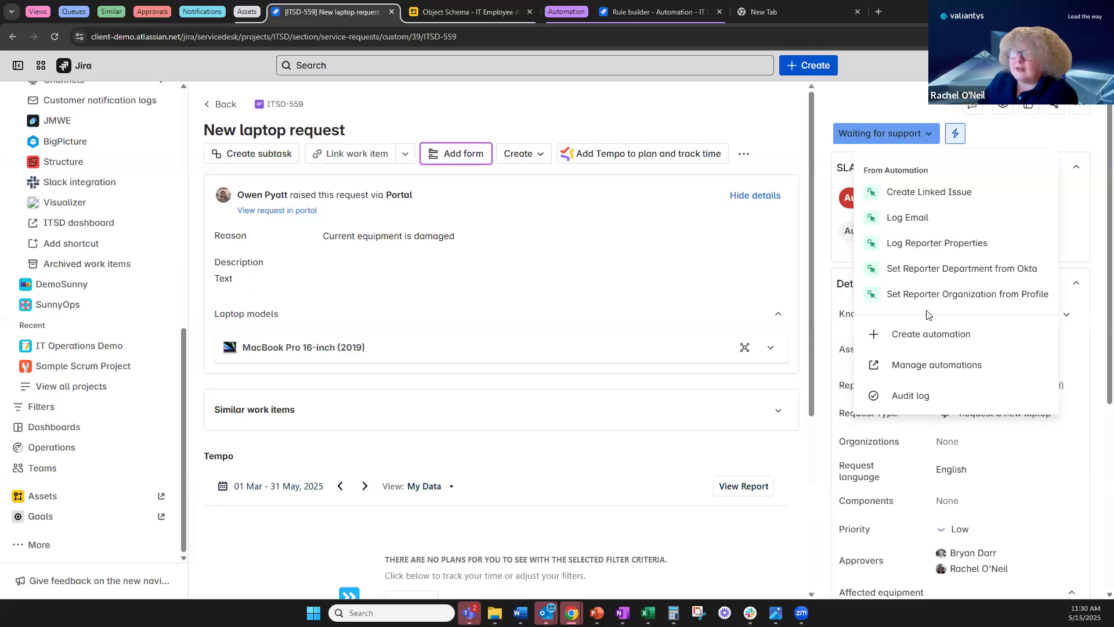
{"action": "left_click", "coordinate": [489, 115]}
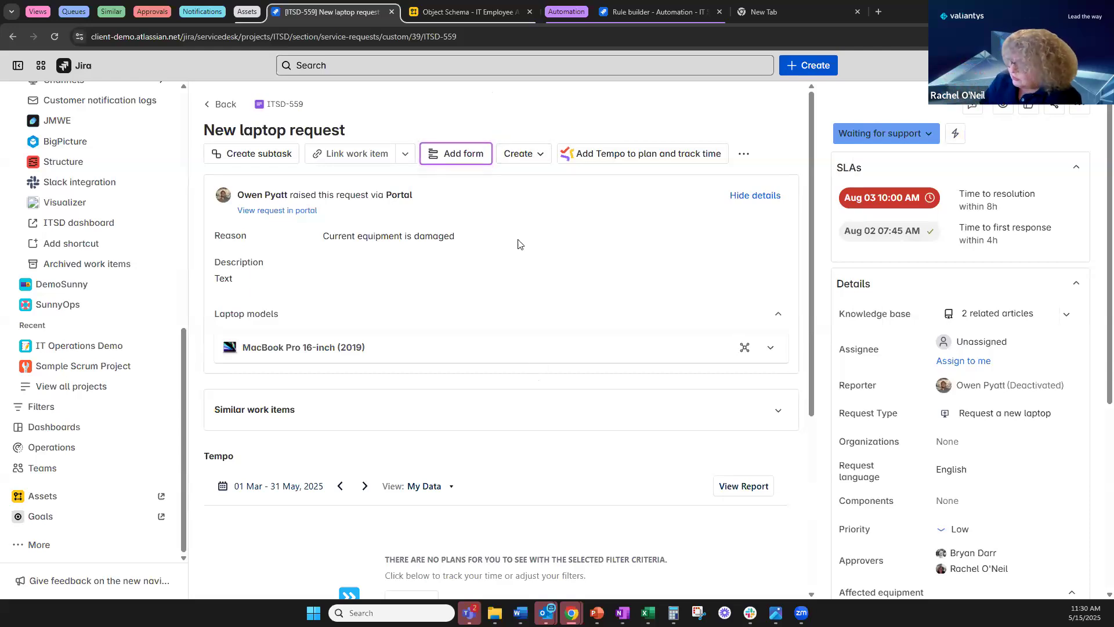
{"action": "left_click", "coordinate": [955, 133]}
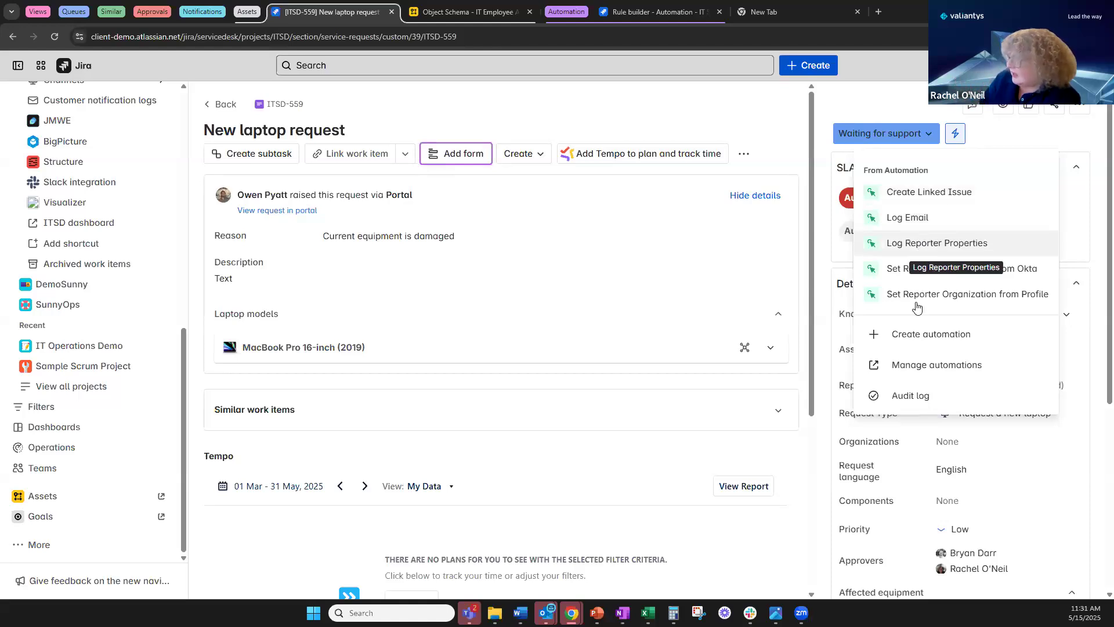
{"action": "left_click", "coordinate": [437, 105]}
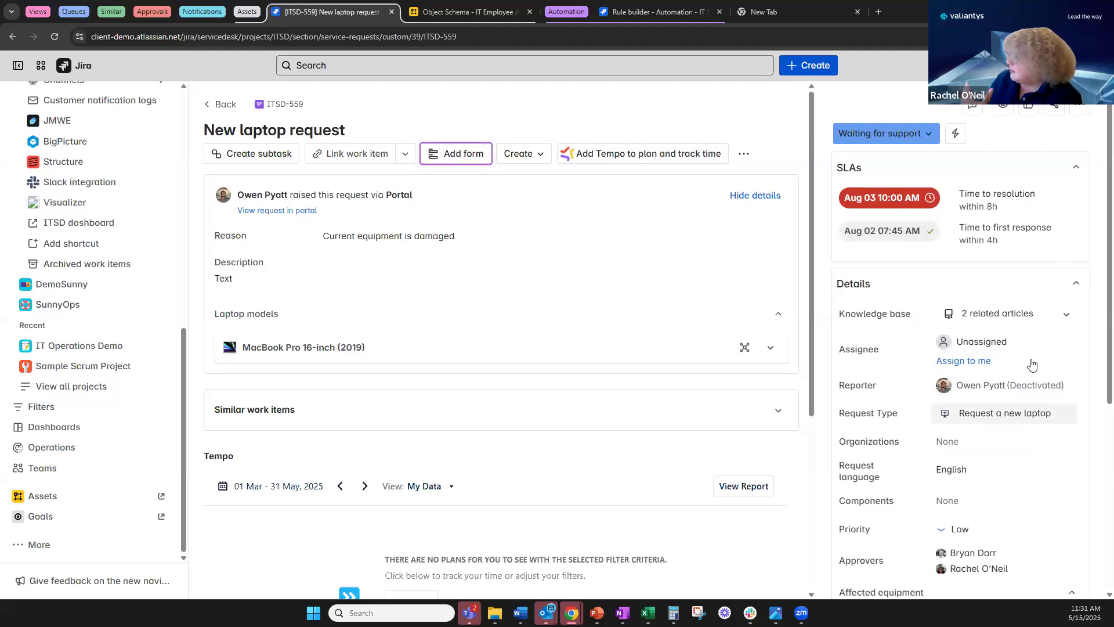
{"action": "mouse_move", "coordinate": [1032, 389]}
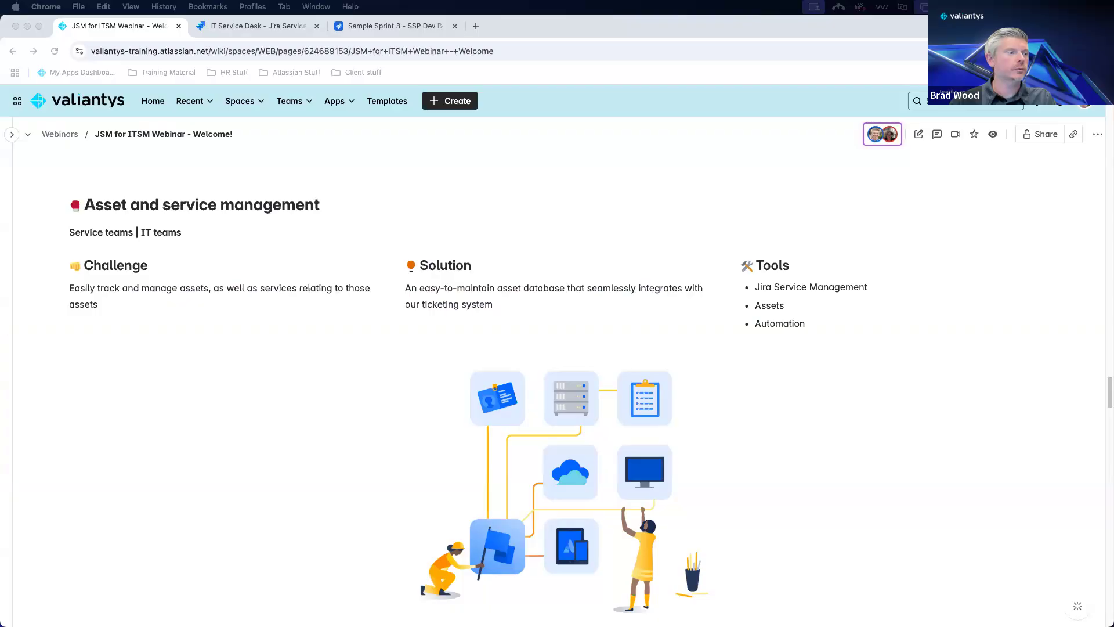
Switch to the IT Service Desk raise-a-request portal tab.
{"action": "key", "text": "ctrl+Tab"}
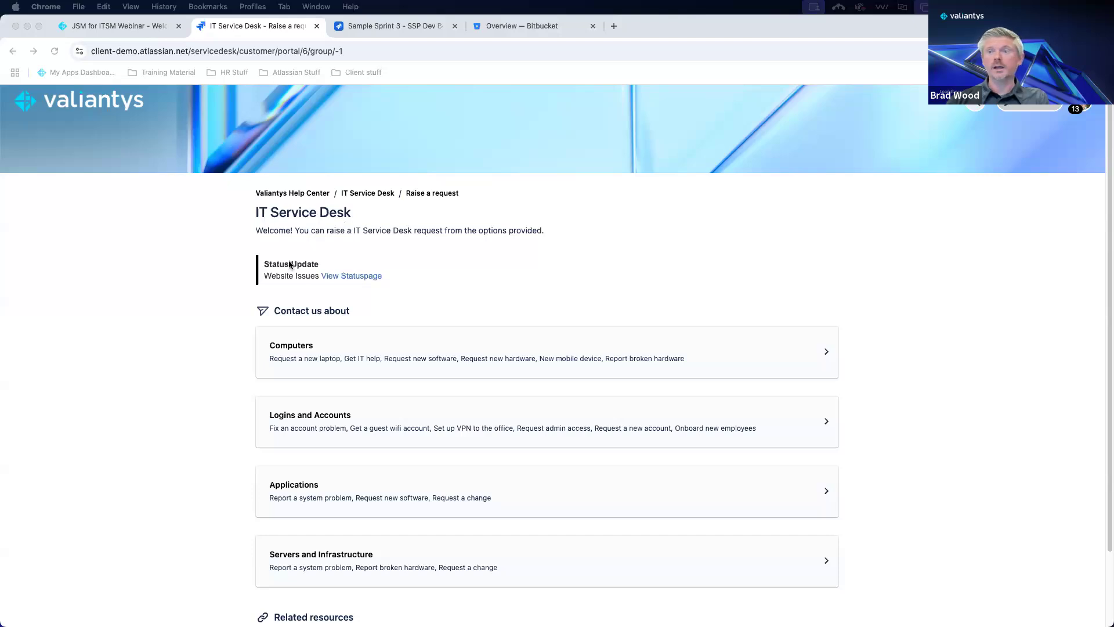
Start a Report a system problem request under Servers and Infrastructure.
{"action": "scroll", "coordinate": [291, 265], "scroll_direction": "down", "scroll_amount": 3}
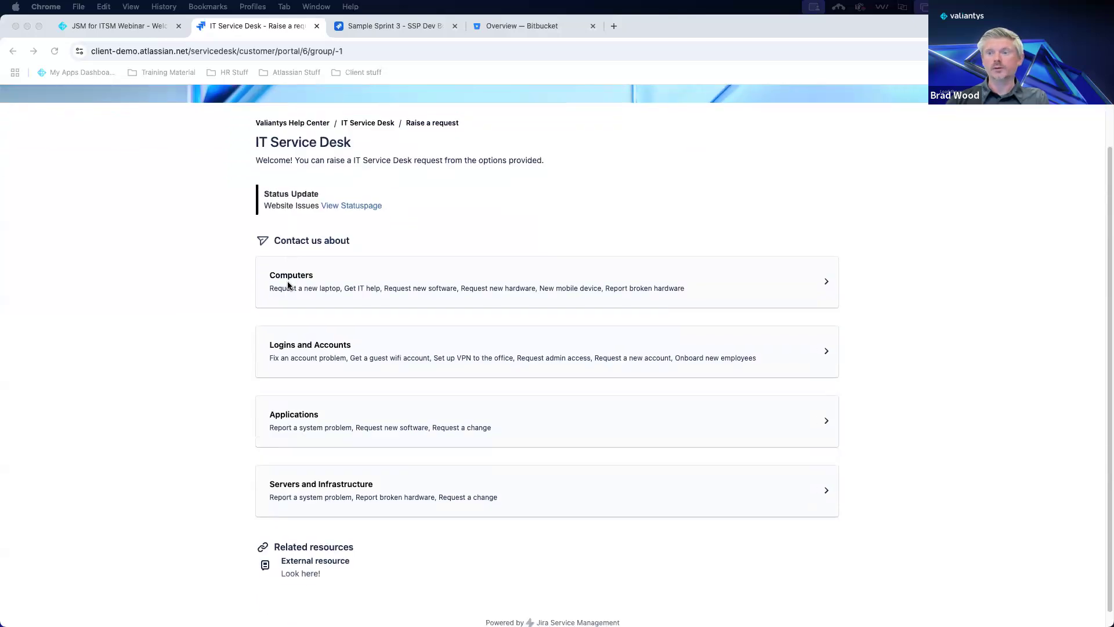
{"action": "left_click", "coordinate": [228, 480]}
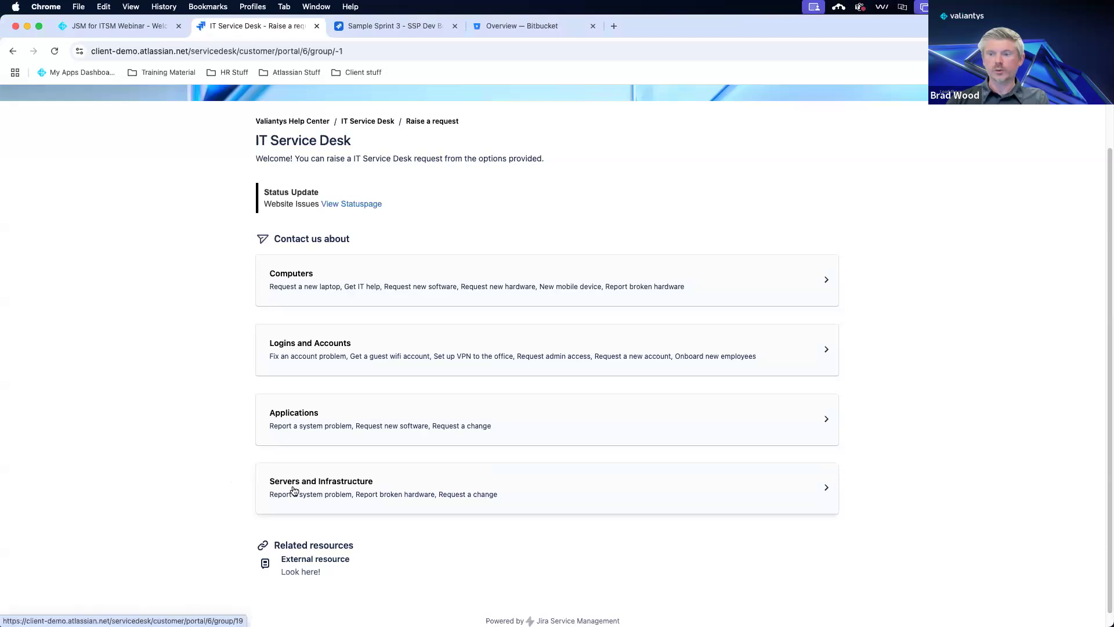
{"action": "left_click", "coordinate": [293, 491]}
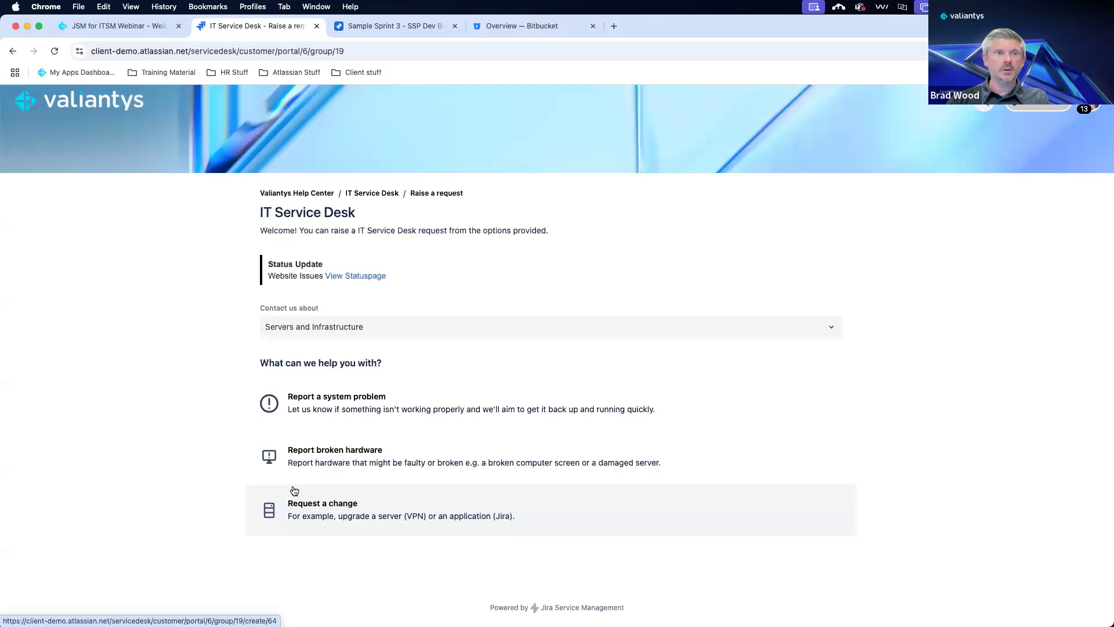
{"action": "left_click", "coordinate": [357, 413]}
Enter summary 'website is down' and description 'the website will not load and produces an error message'.
{"action": "scroll", "coordinate": [213, 394], "scroll_direction": "down", "scroll_amount": 5}
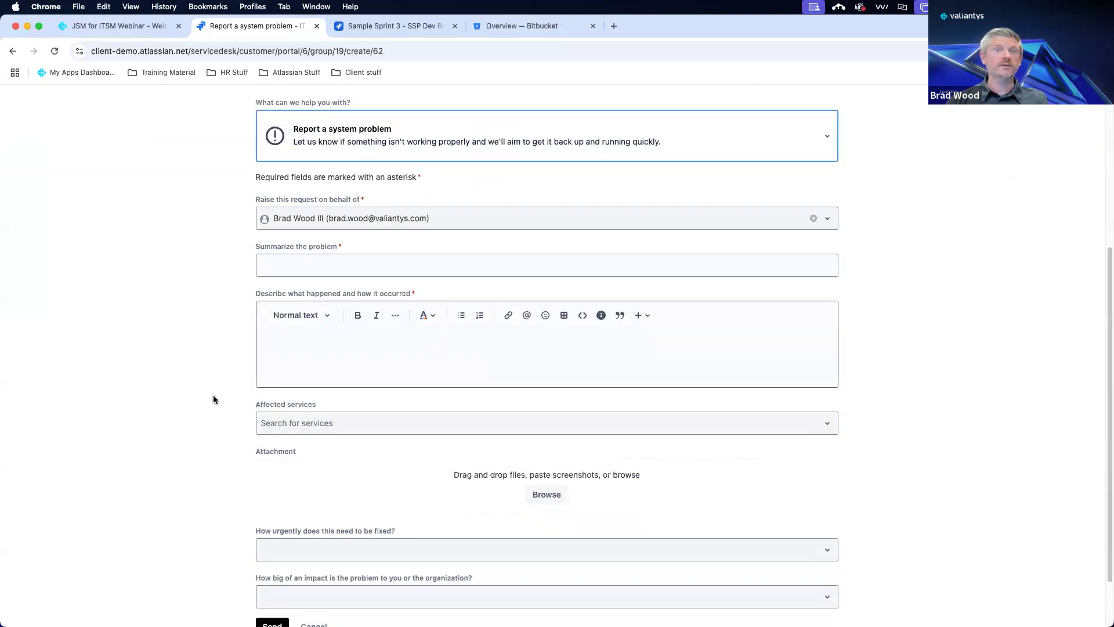
{"action": "left_click", "coordinate": [300, 265]}
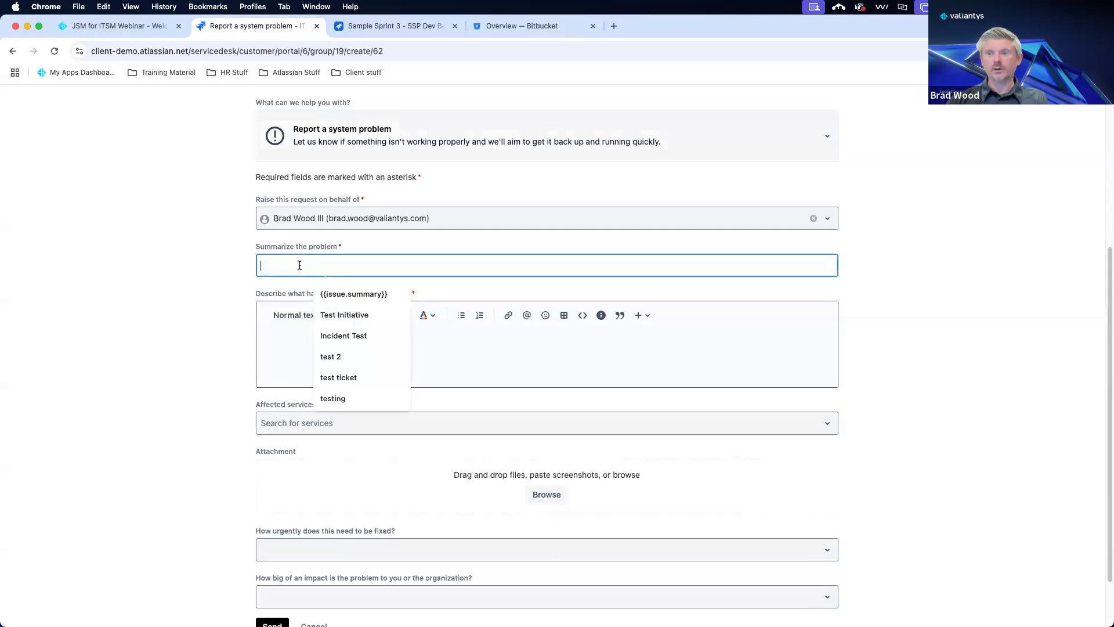
{"action": "type", "text": "bsite is down"}
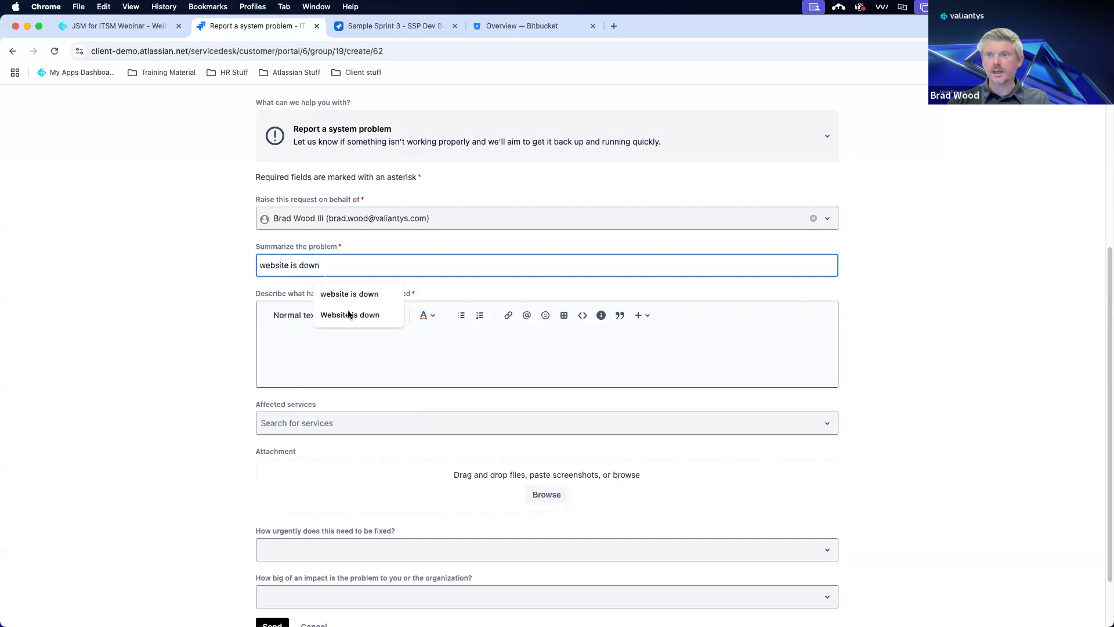
{"action": "left_click", "coordinate": [324, 354]}
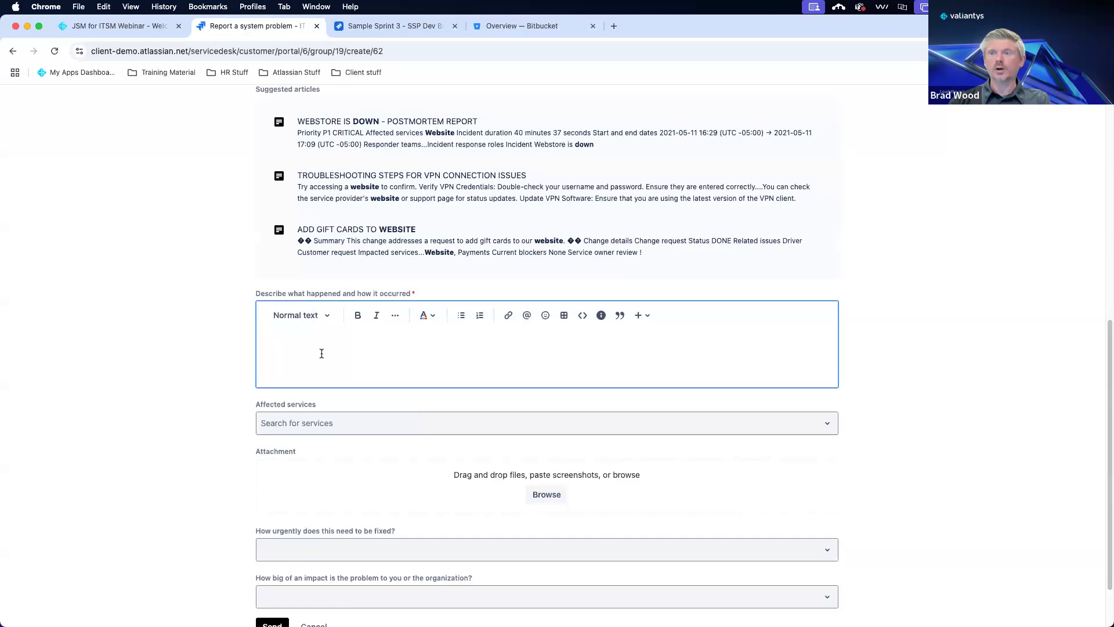
{"action": "scroll", "coordinate": [323, 360], "scroll_direction": "up", "scroll_amount": 1}
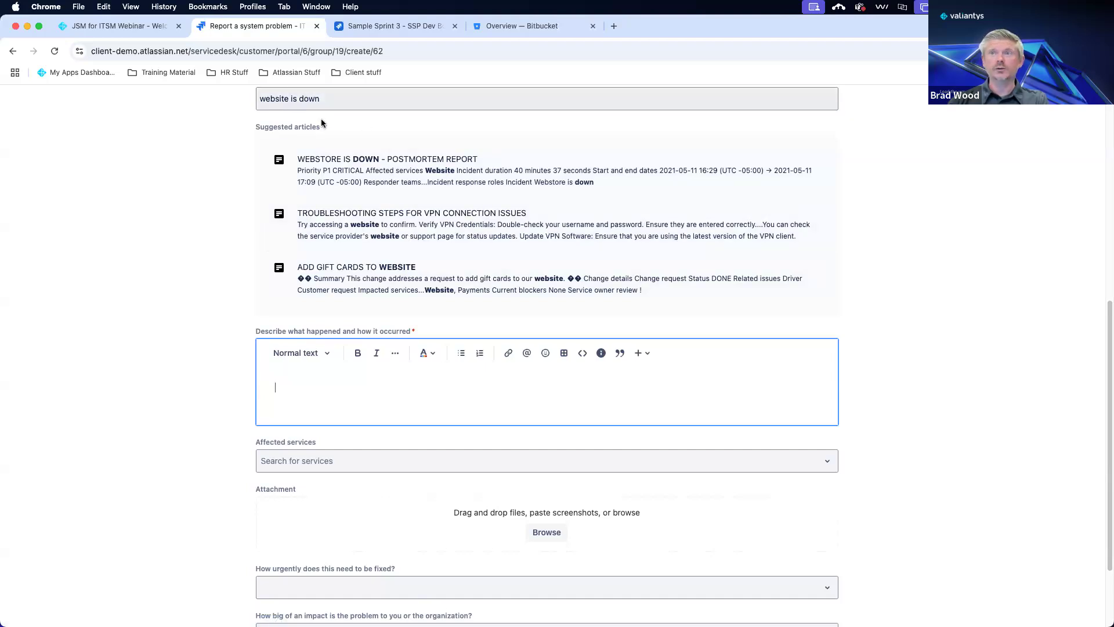
{"action": "scroll", "coordinate": [267, 145], "scroll_direction": "up", "scroll_amount": 2}
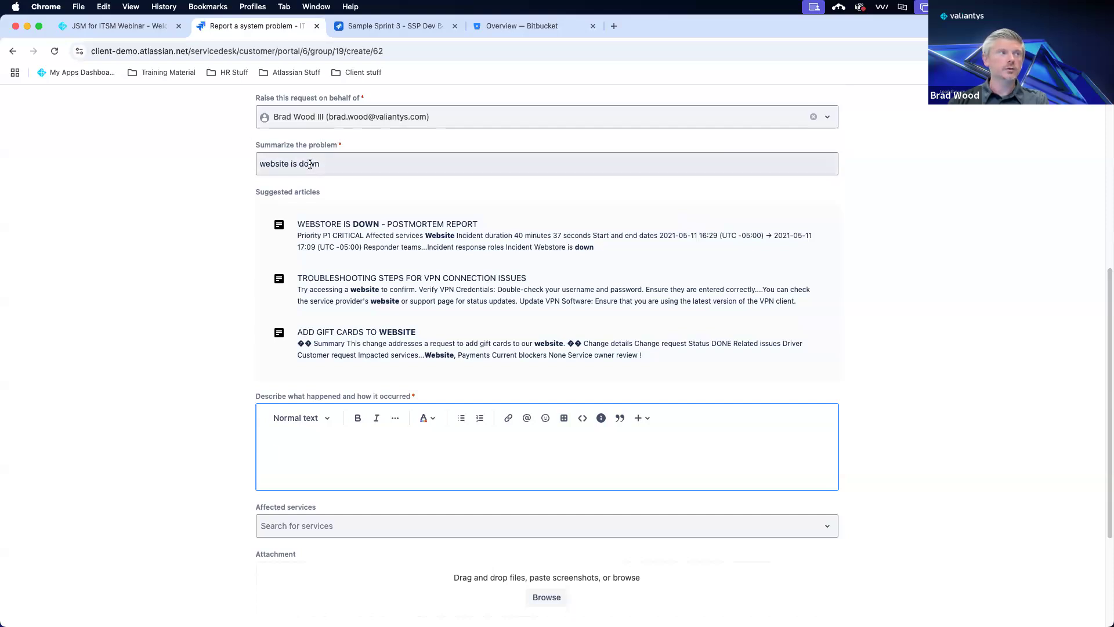
{"action": "scroll", "coordinate": [309, 166], "scroll_direction": "down", "scroll_amount": 1}
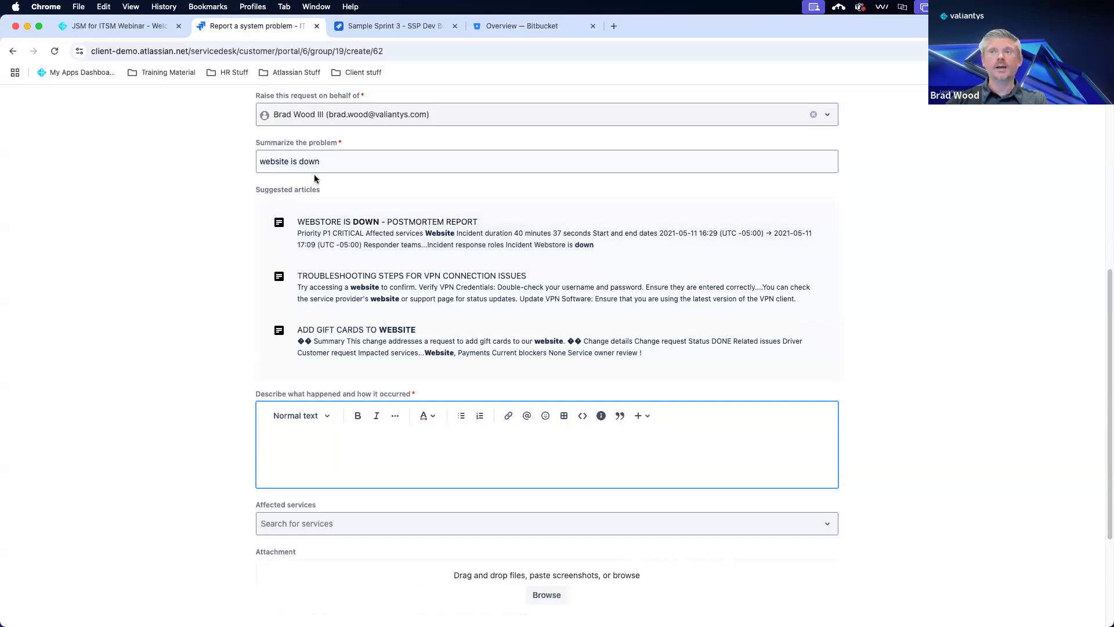
{"action": "scroll", "coordinate": [317, 177], "scroll_direction": "down", "scroll_amount": 3}
{"action": "scroll", "coordinate": [318, 180], "scroll_direction": "down", "scroll_amount": 2}
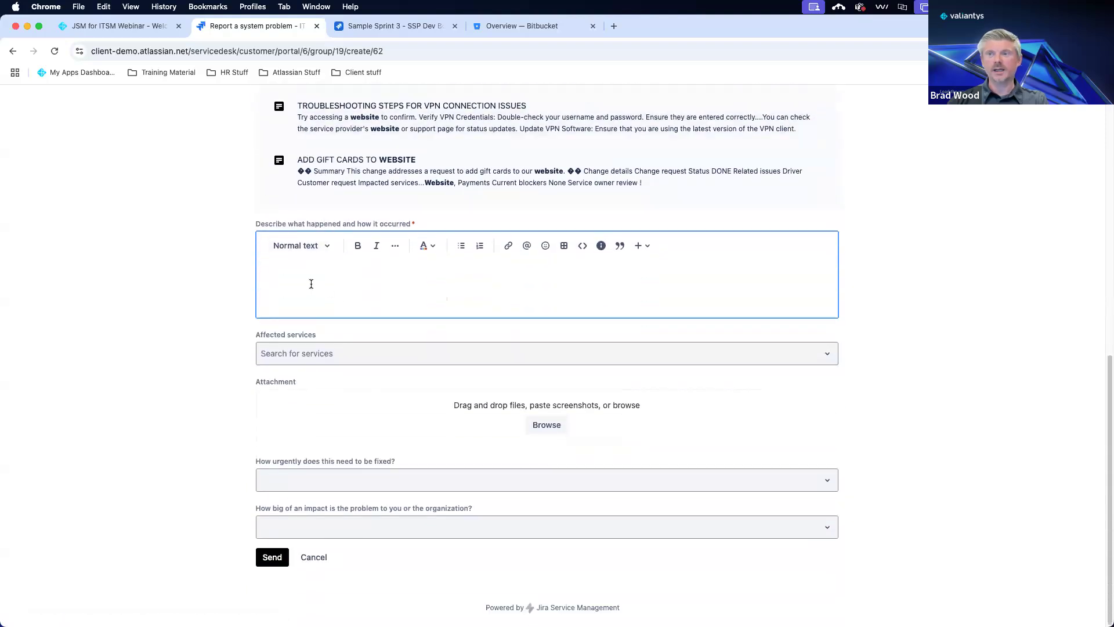
{"action": "type", "text": "the website will not"}
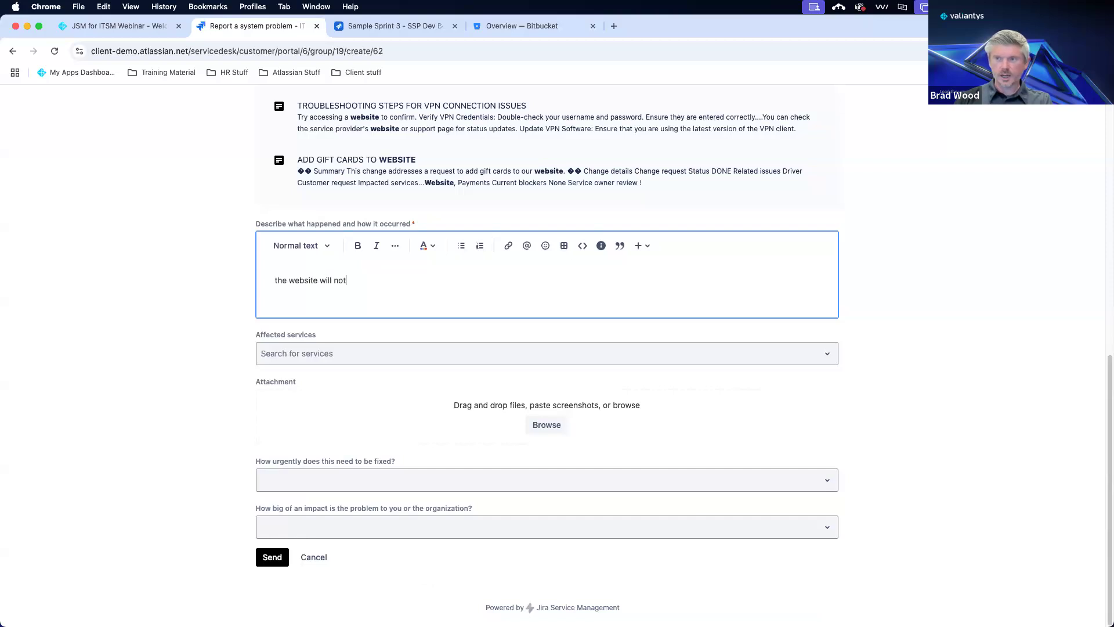
{"action": "type", "text": " load and produc"}
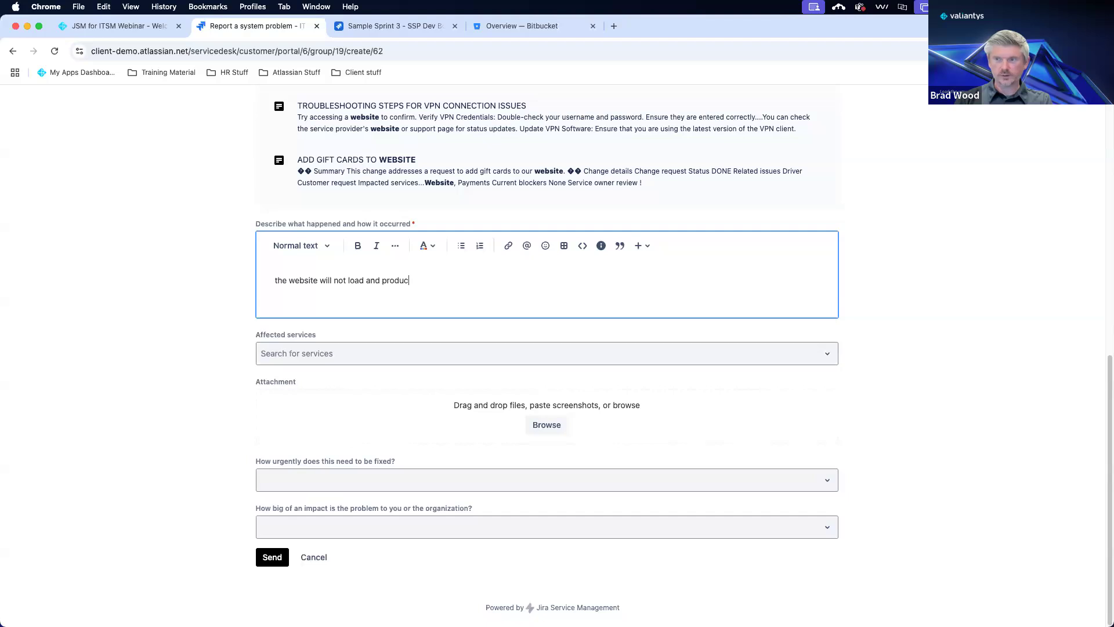
{"action": "type", "text": "es an error message"}
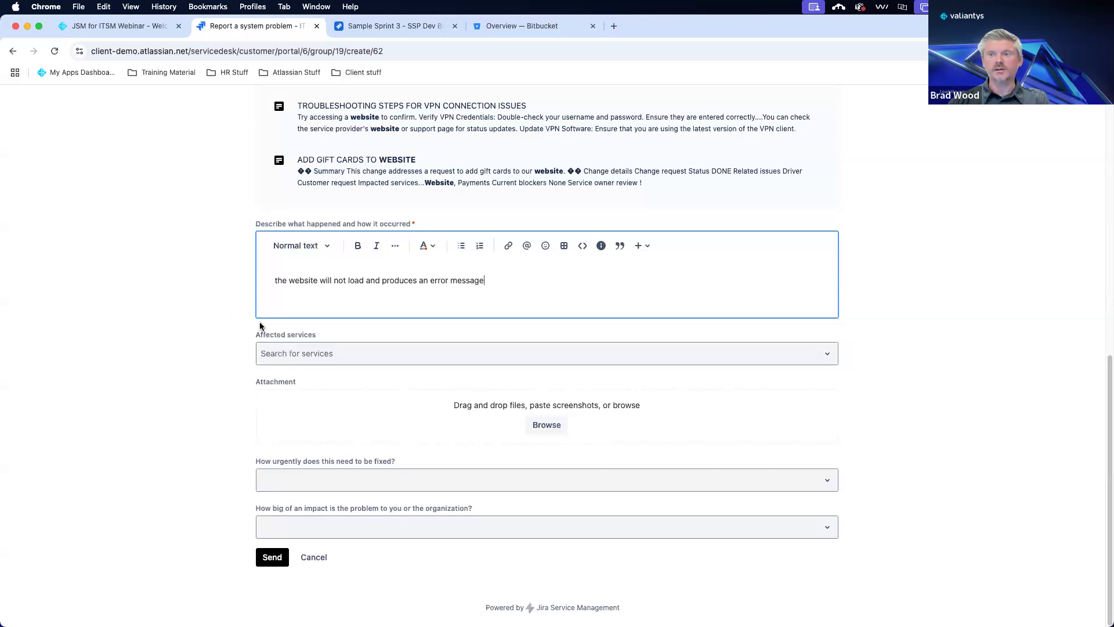
Select Website as the affected service and send the report.
{"action": "left_click", "coordinate": [380, 354]}
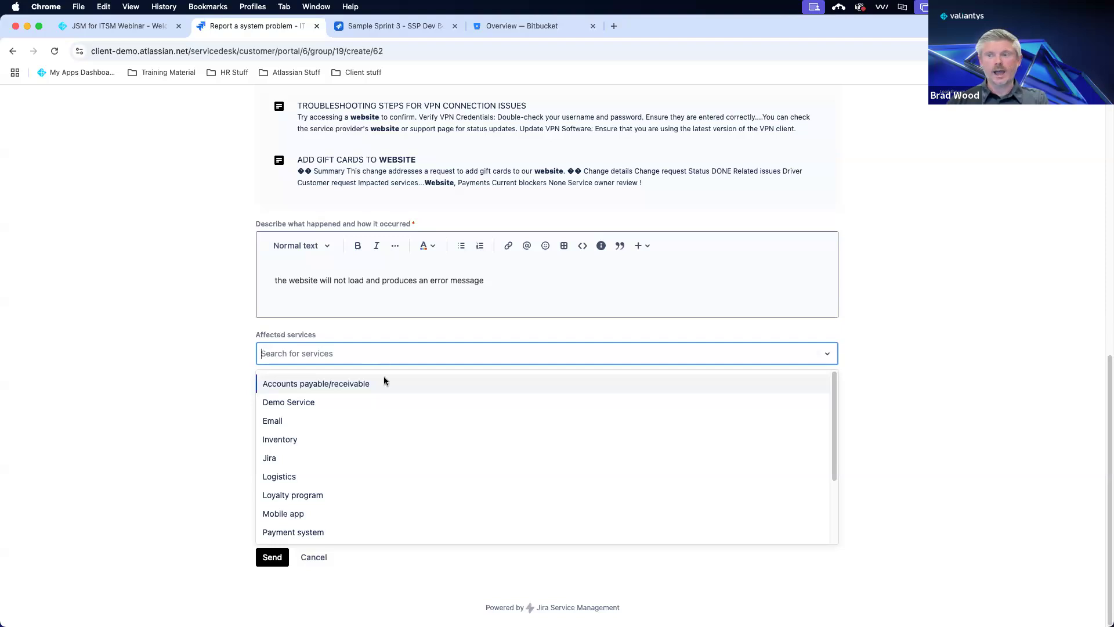
{"action": "scroll", "coordinate": [380, 445], "scroll_direction": "down", "scroll_amount": 3}
{"action": "scroll", "coordinate": [380, 443], "scroll_direction": "down", "scroll_amount": 2}
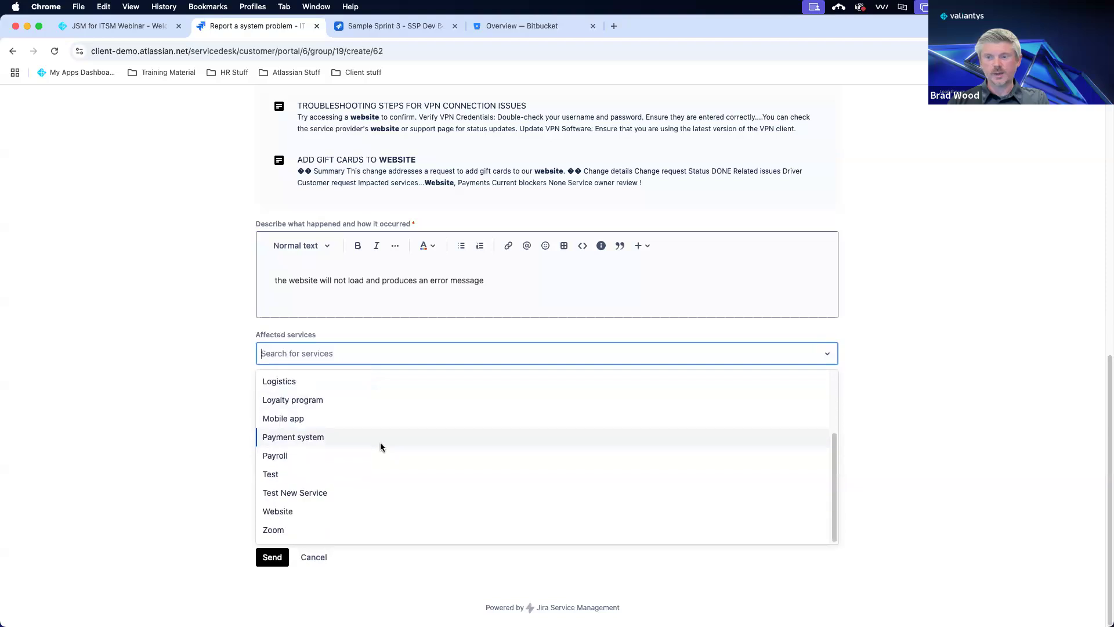
{"action": "left_click", "coordinate": [368, 506]}
{"action": "left_click", "coordinate": [190, 331]}
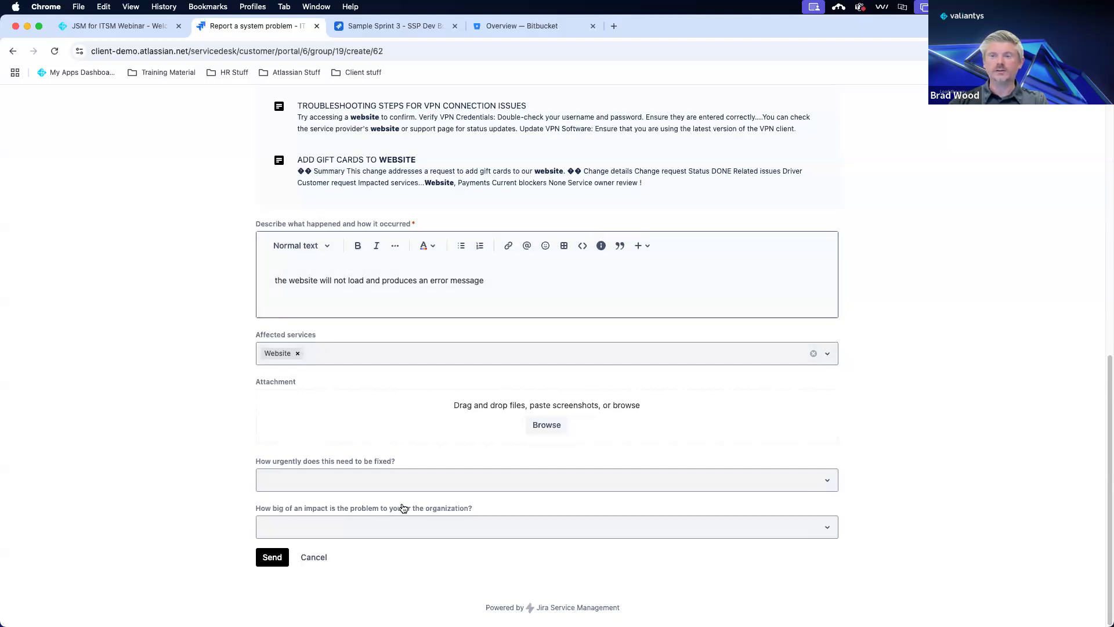
{"action": "left_click", "coordinate": [269, 559]}
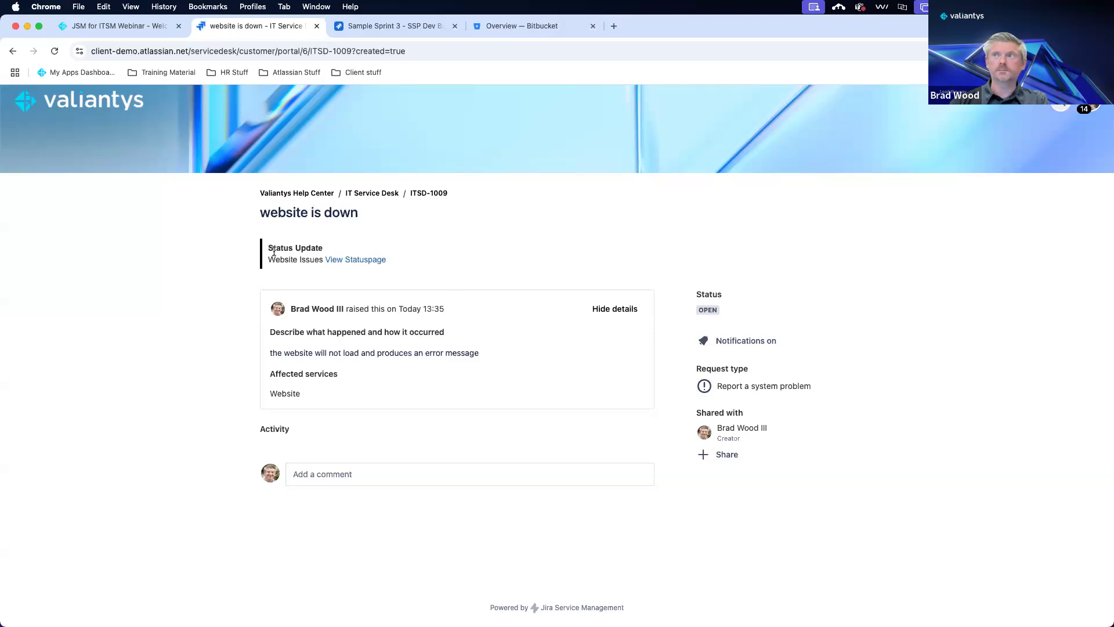
Open the View Statuspage link from ITSD-1009 in a new tab.
{"action": "right_click", "coordinate": [346, 263]}
{"action": "left_click", "coordinate": [365, 266]}
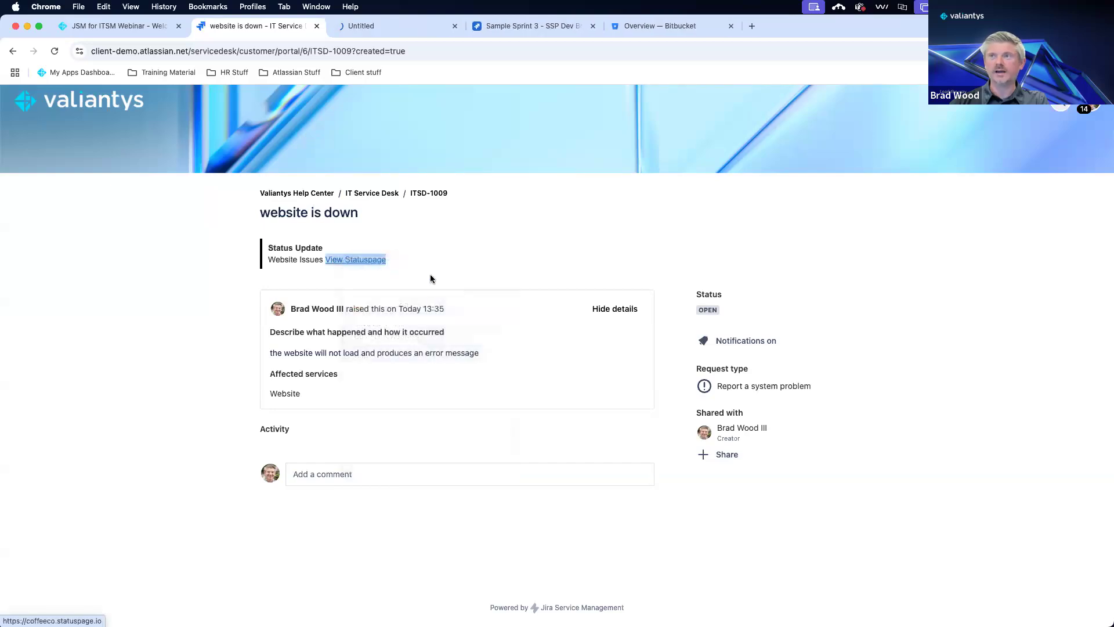
Read the CoffeeCo Website Issues investigating notice, then close the status tab.
{"action": "left_click", "coordinate": [387, 27]}
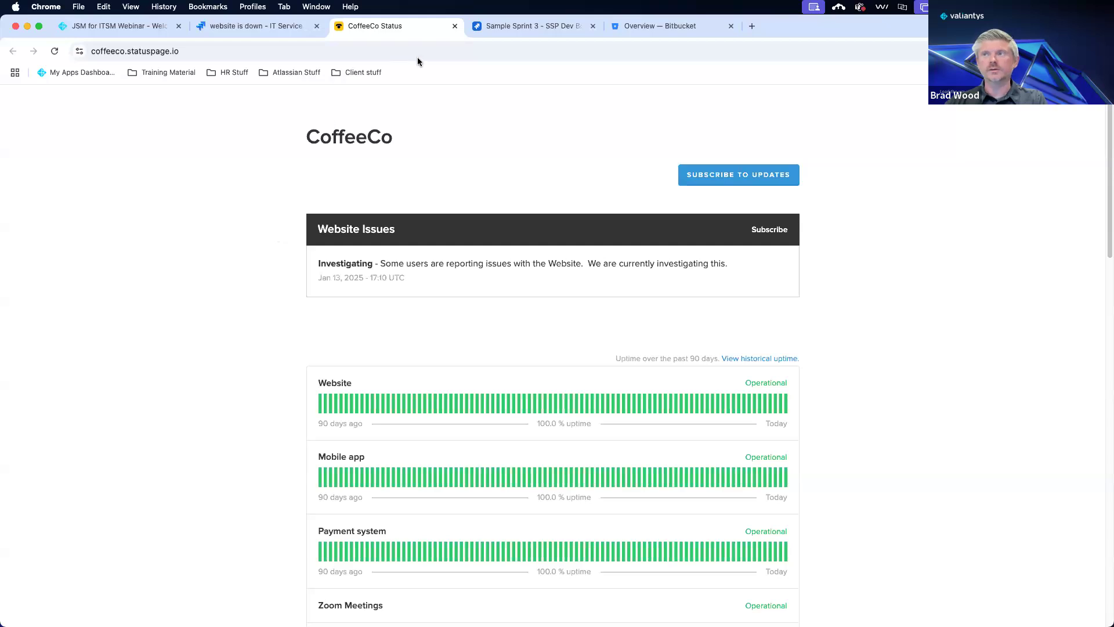
{"action": "left_click", "coordinate": [454, 26]}
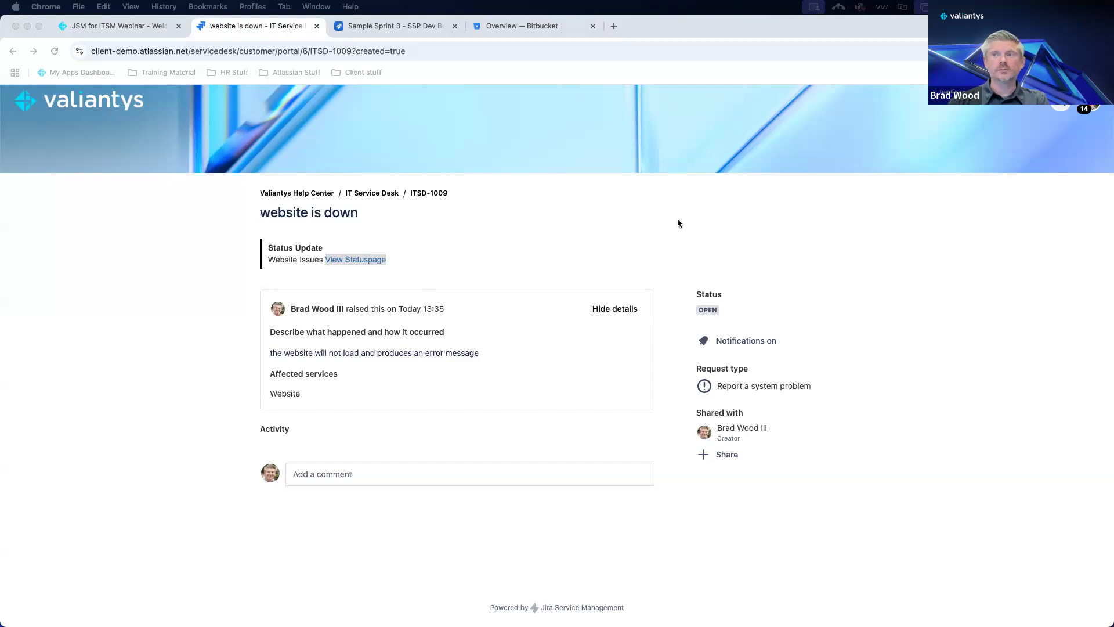
Open ITSD-1009 'website is down' in the agent view via its breadcrumb link.
{"action": "left_click", "coordinate": [436, 195]}
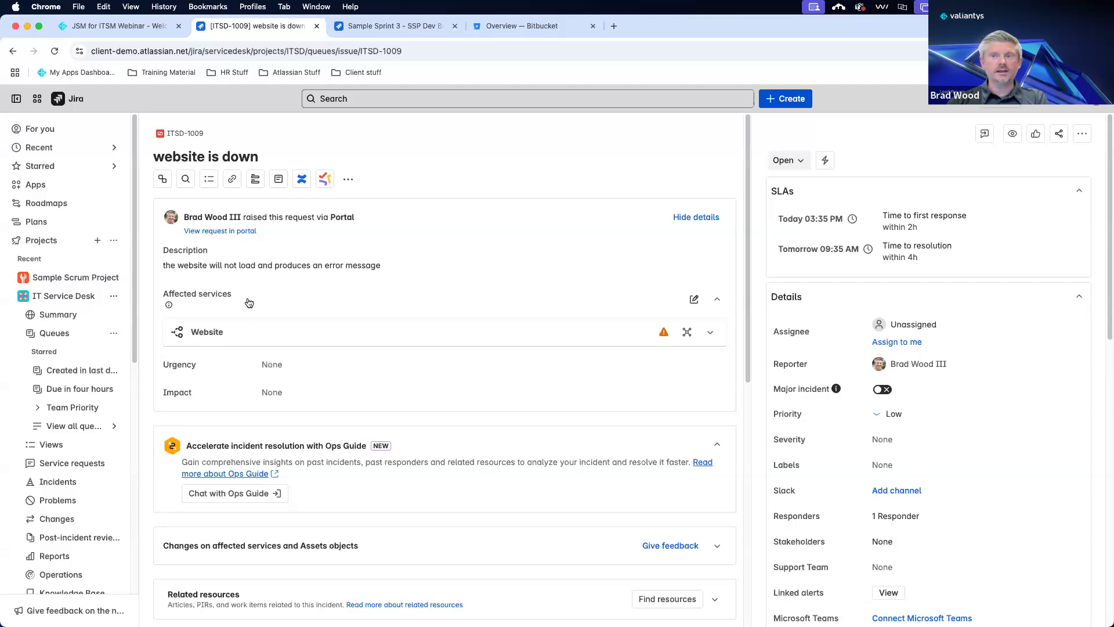
Expand the Website affected service to show 46 open incidents, Tier 1 and Compass link.
{"action": "left_click", "coordinate": [708, 332]}
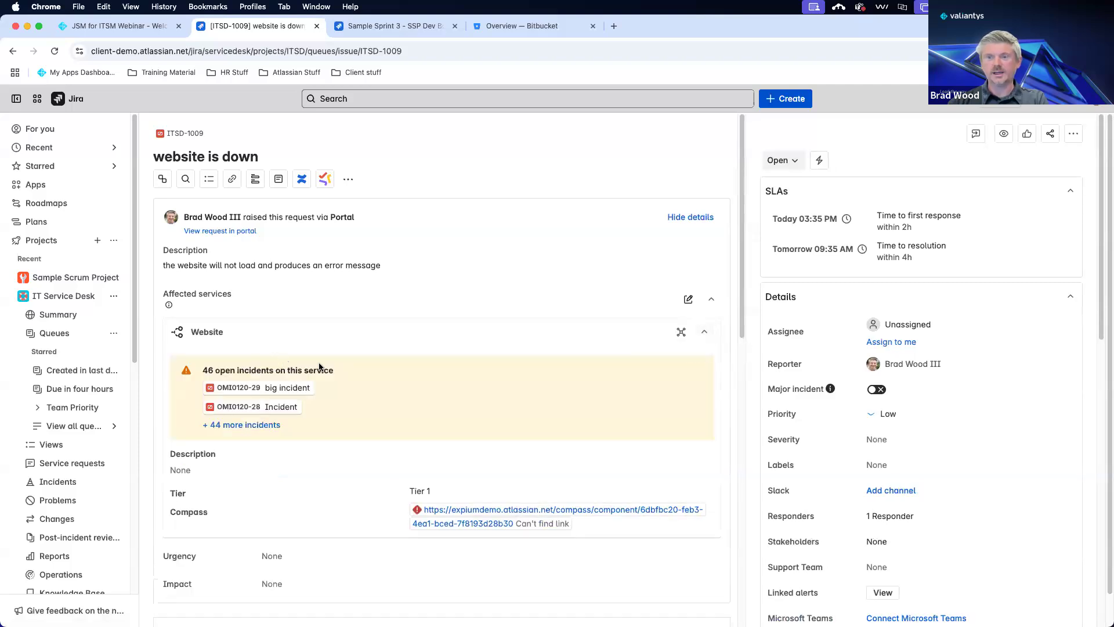
{"action": "scroll", "coordinate": [318, 367], "scroll_direction": "down", "scroll_amount": 1}
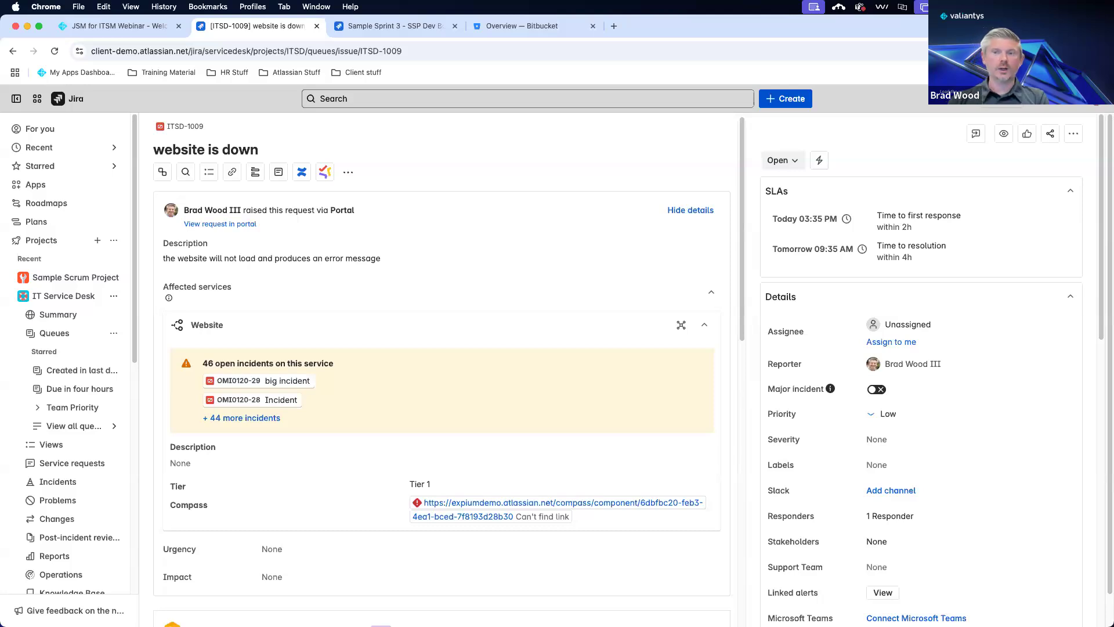
{"action": "scroll", "coordinate": [279, 395], "scroll_direction": "down", "scroll_amount": 1}
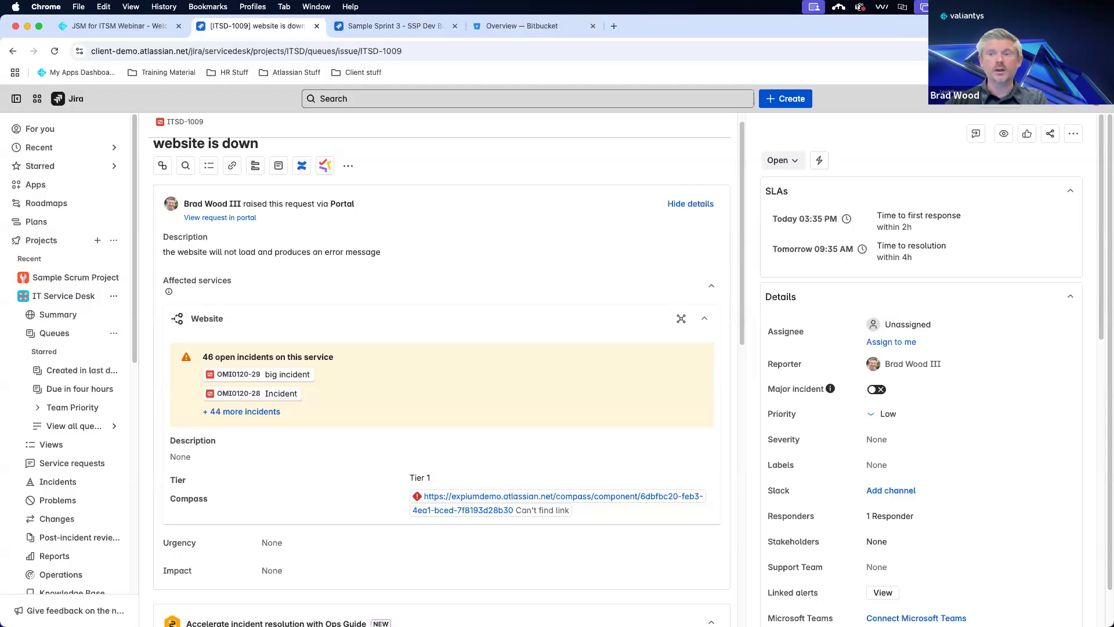
{"action": "scroll", "coordinate": [363, 345], "scroll_direction": "down", "scroll_amount": 3}
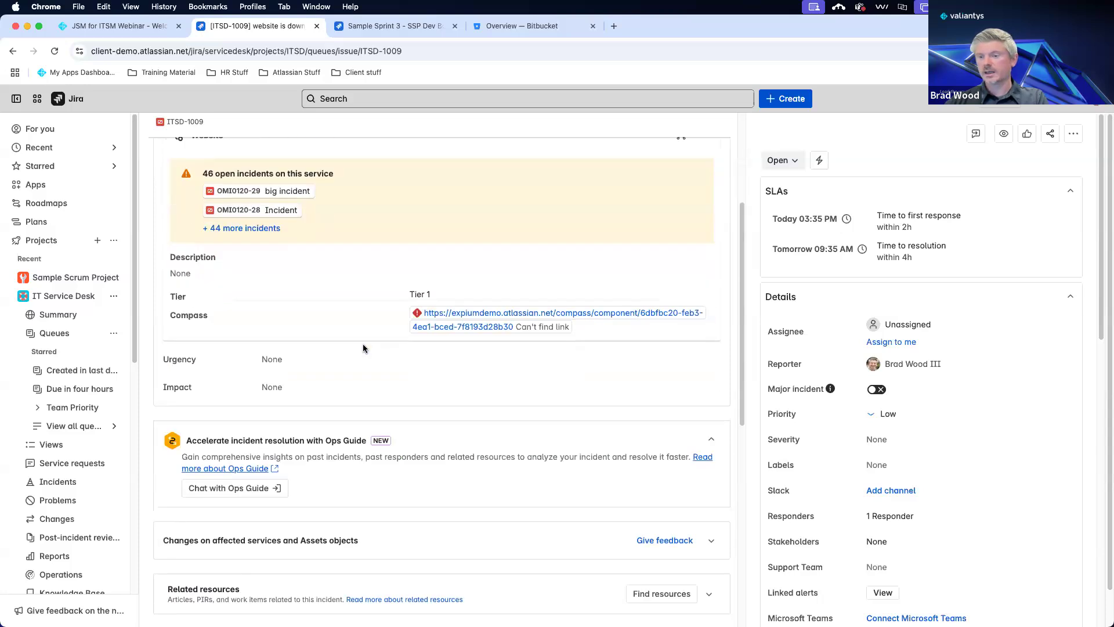
{"action": "scroll", "coordinate": [402, 378], "scroll_direction": "down", "scroll_amount": 3}
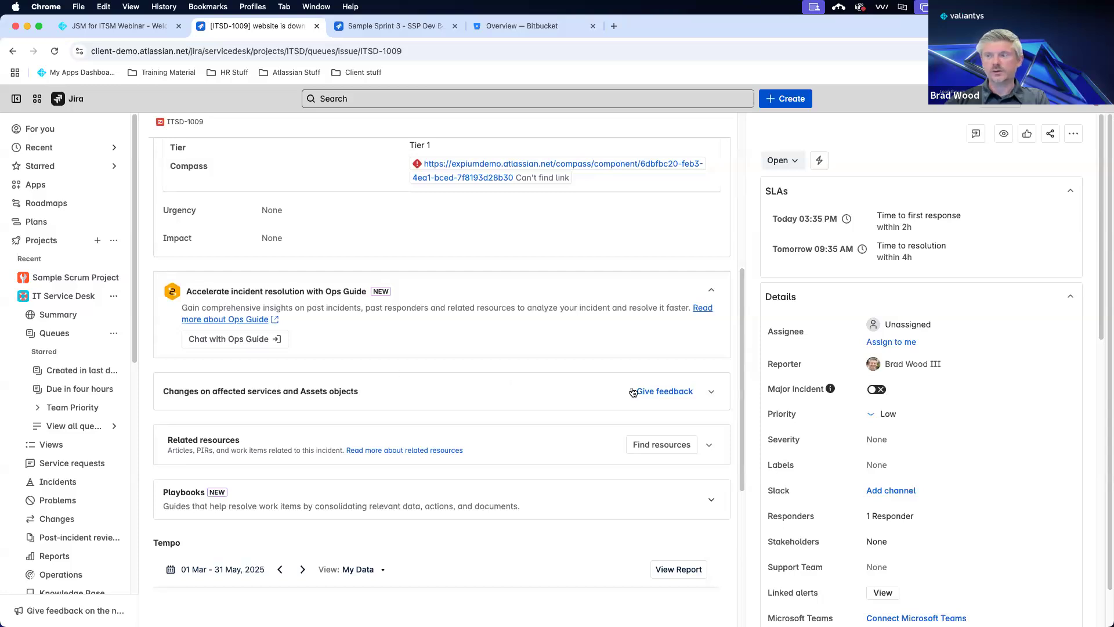
{"action": "left_click", "coordinate": [710, 392]}
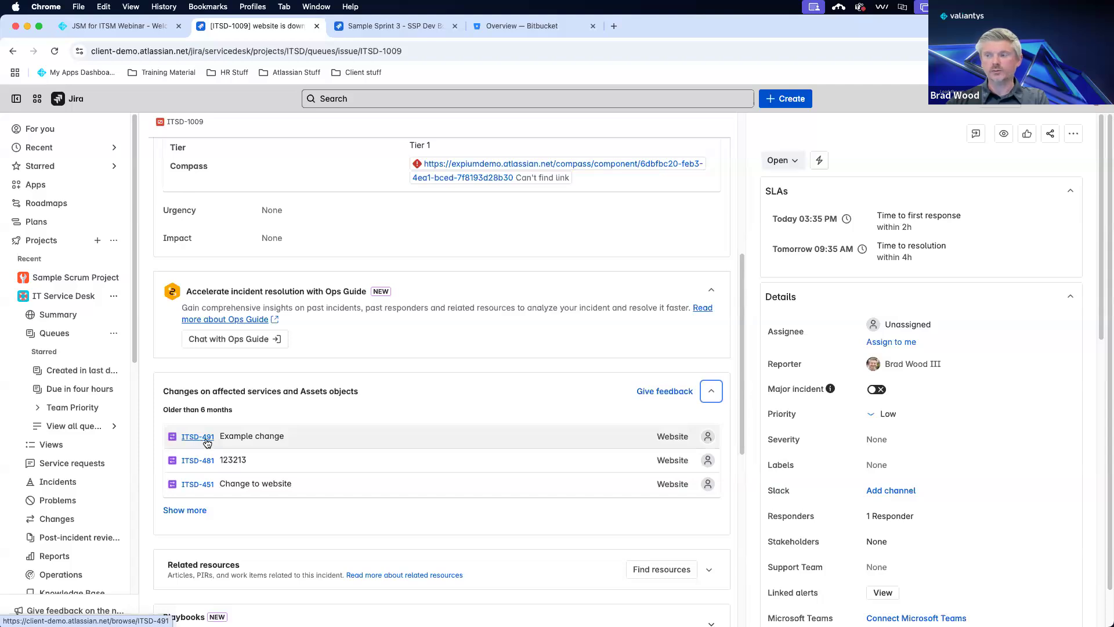
{"action": "scroll", "coordinate": [345, 468], "scroll_direction": "up", "scroll_amount": 6}
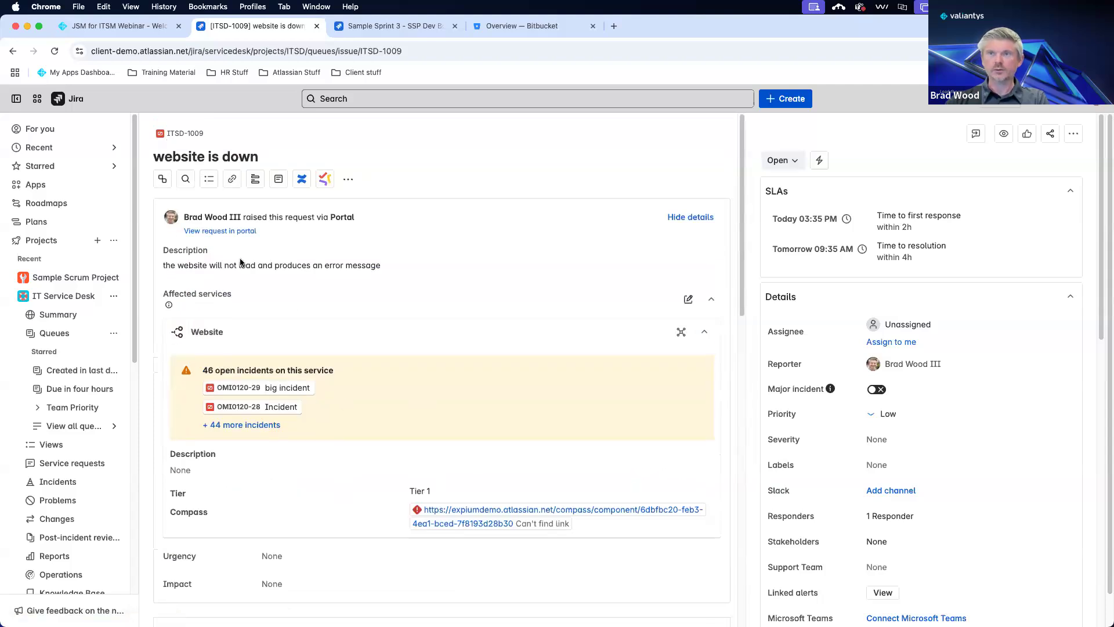
{"action": "left_click", "coordinate": [187, 180]}
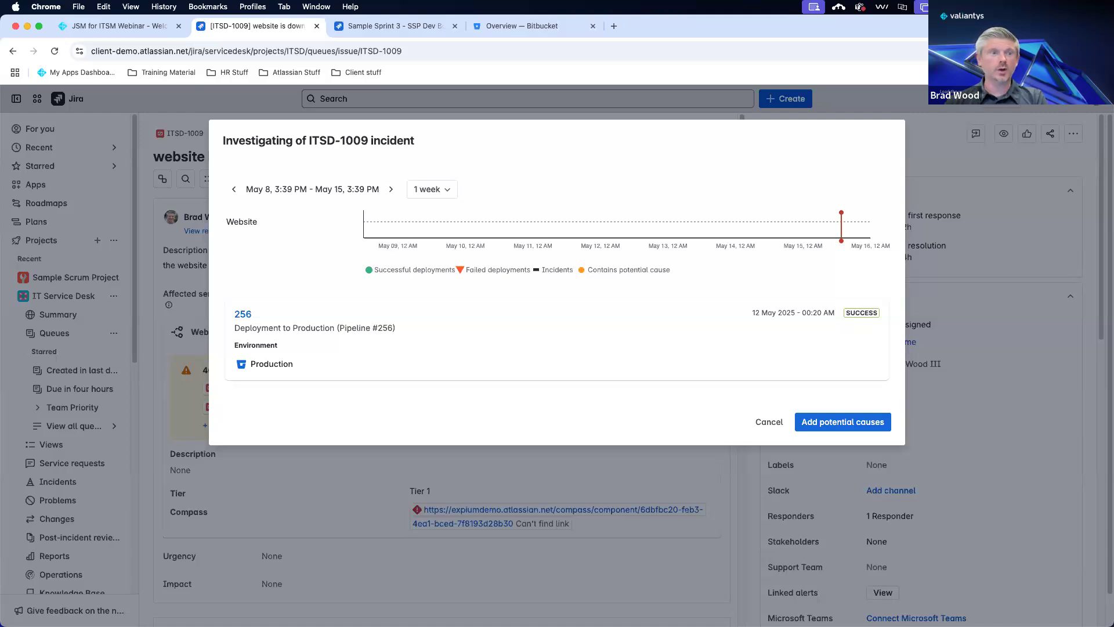
{"action": "mouse_move", "coordinate": [355, 312]}
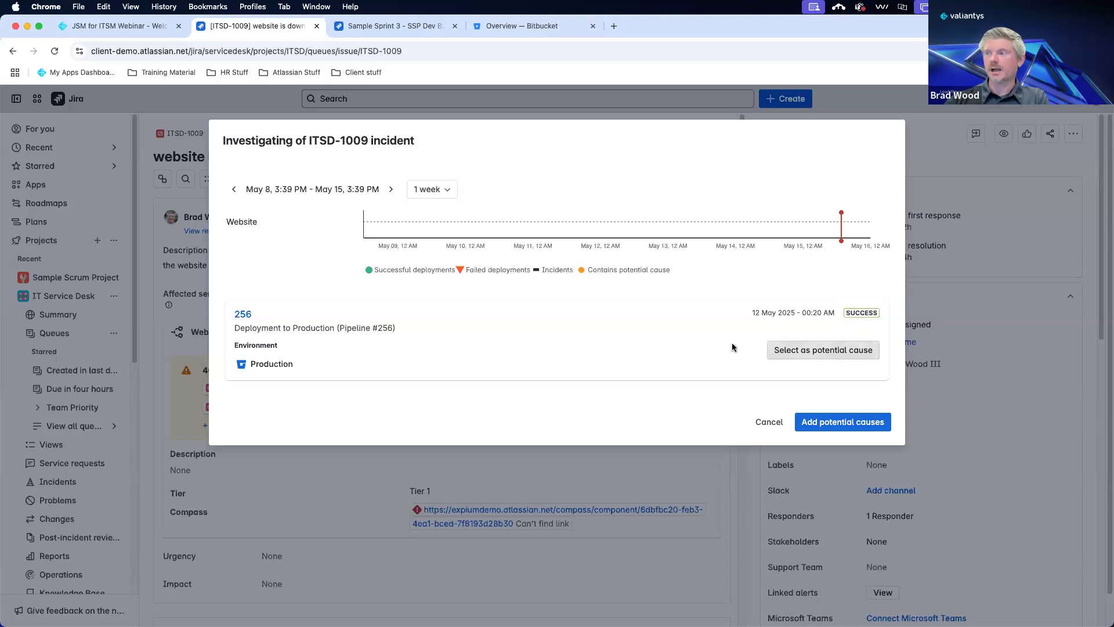
{"action": "left_click", "coordinate": [769, 423]}
{"action": "scroll", "coordinate": [364, 346], "scroll_direction": "down", "scroll_amount": 10}
{"action": "scroll", "coordinate": [364, 347], "scroll_direction": "down", "scroll_amount": 3}
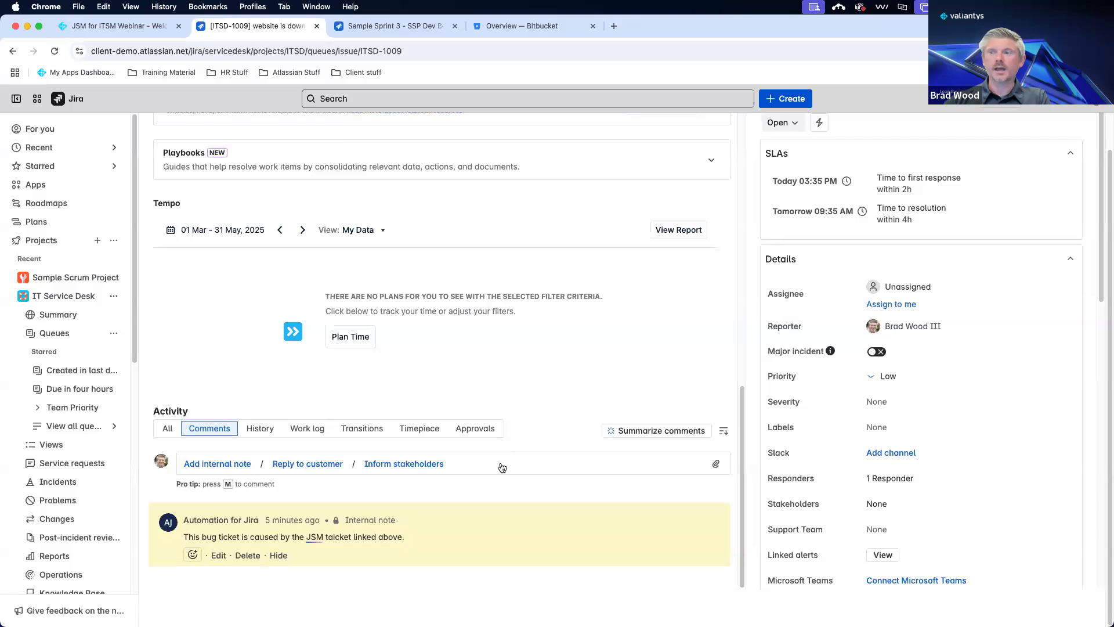
{"action": "scroll", "coordinate": [501, 464], "scroll_direction": "up", "scroll_amount": 10}
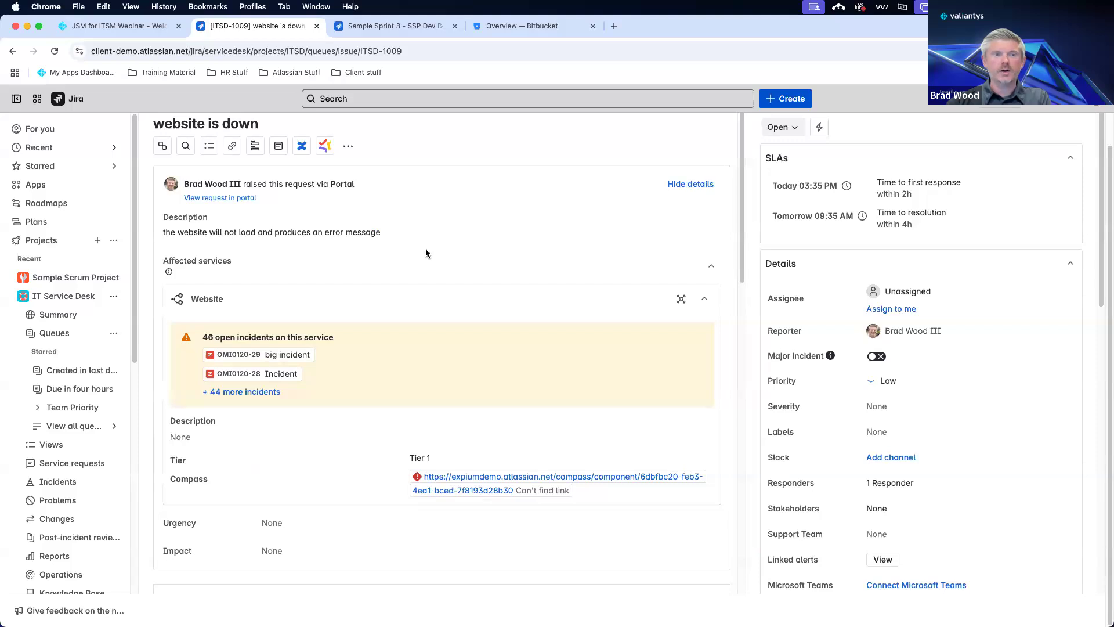
Open the Create post-incident review form for ITSD-1009, review it, then open a new tab.
{"action": "left_click", "coordinate": [276, 149]}
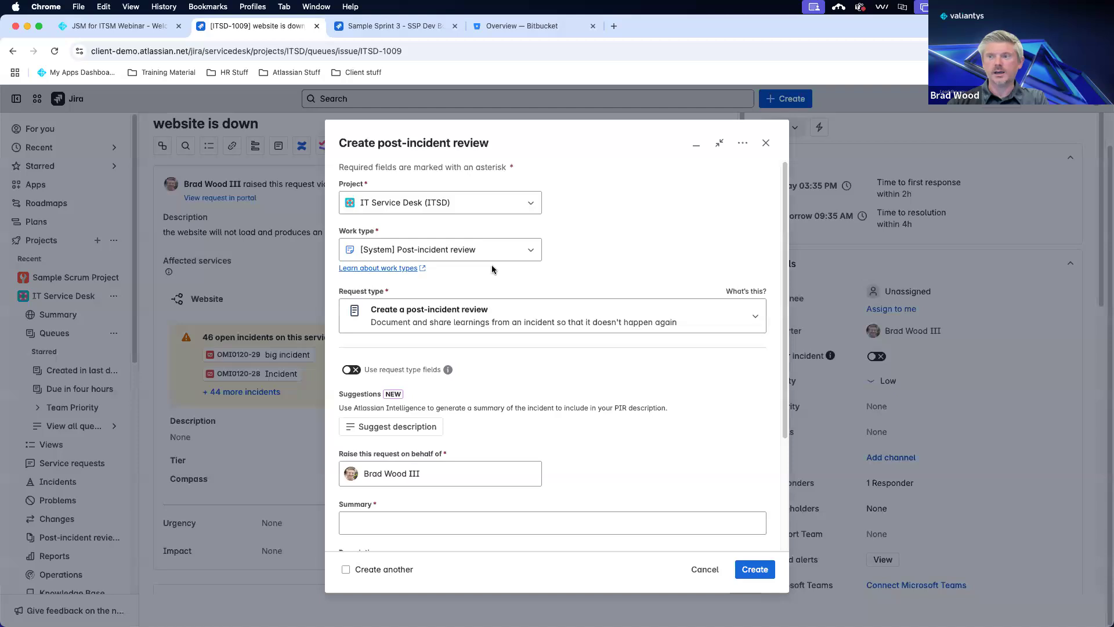
{"action": "scroll", "coordinate": [492, 266], "scroll_direction": "down", "scroll_amount": 5}
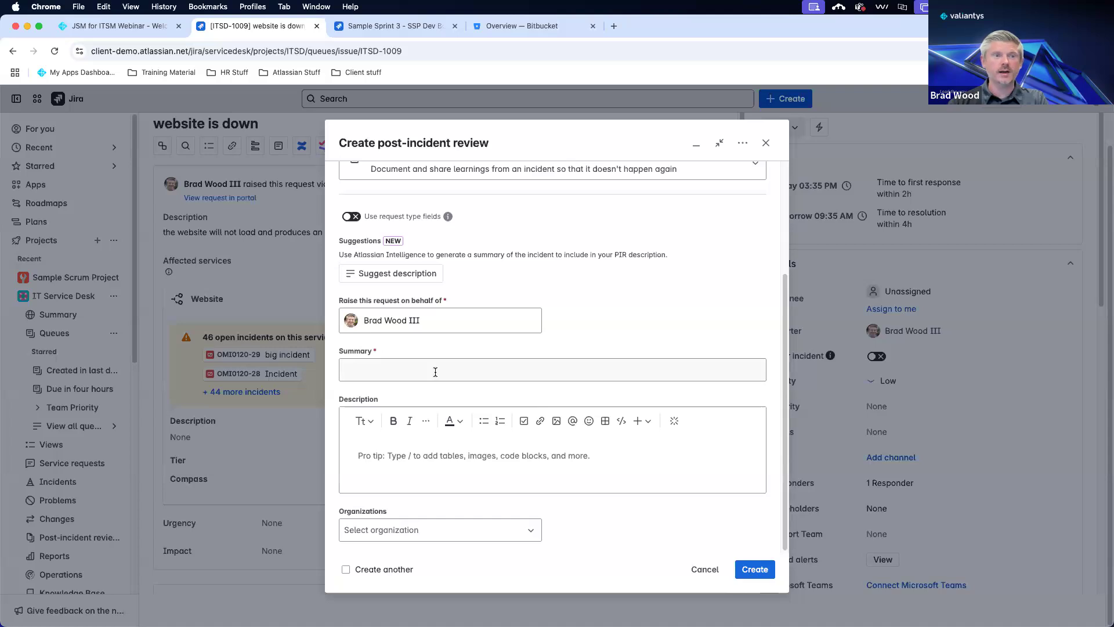
{"action": "scroll", "coordinate": [435, 371], "scroll_direction": "up", "scroll_amount": 5}
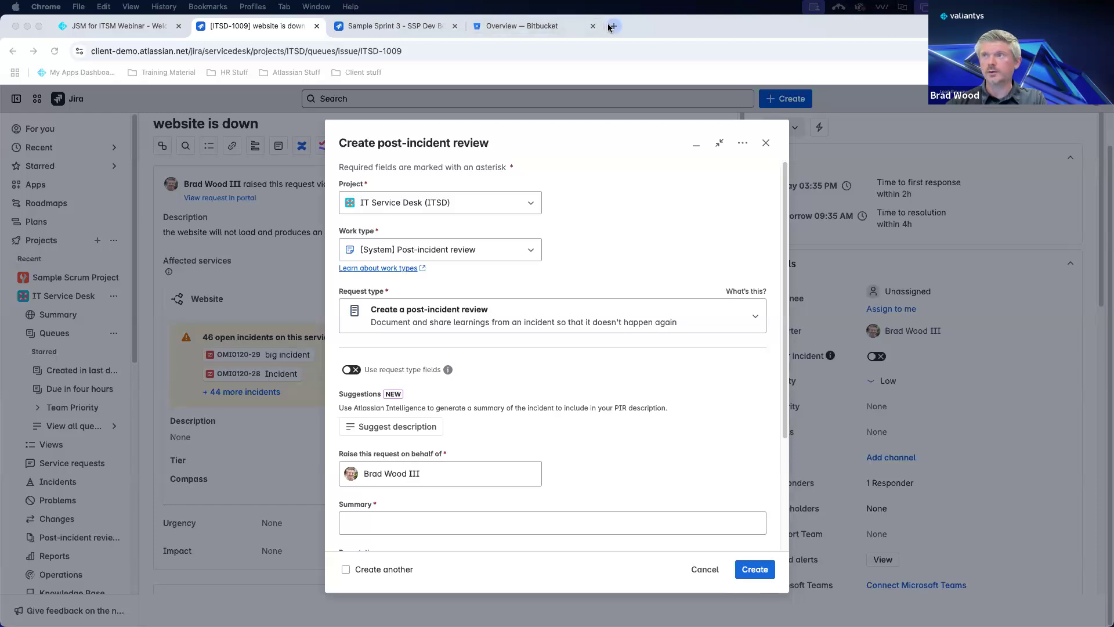
{"action": "left_click", "coordinate": [551, 26]}
{"action": "key", "text": "super+t"}
Drag the ITSD-664 'PIR for Alert X' page into this Chrome window.
{"action": "left_click", "coordinate": [355, 54]}
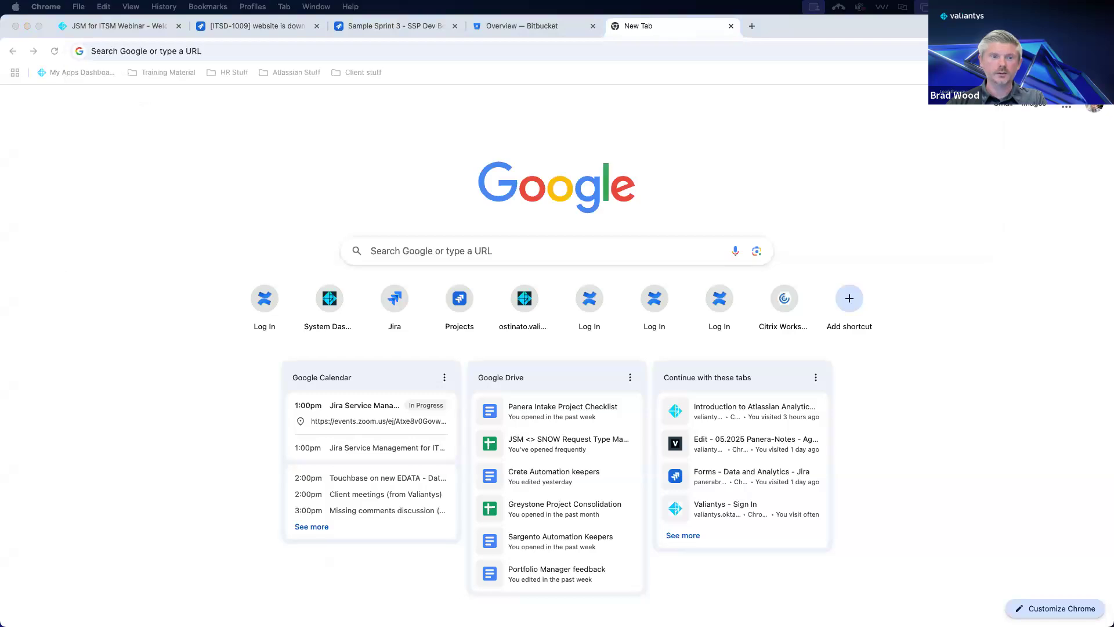
{"action": "left_click_drag", "start_coordinate": [696, 65], "coordinate": [735, 27]}
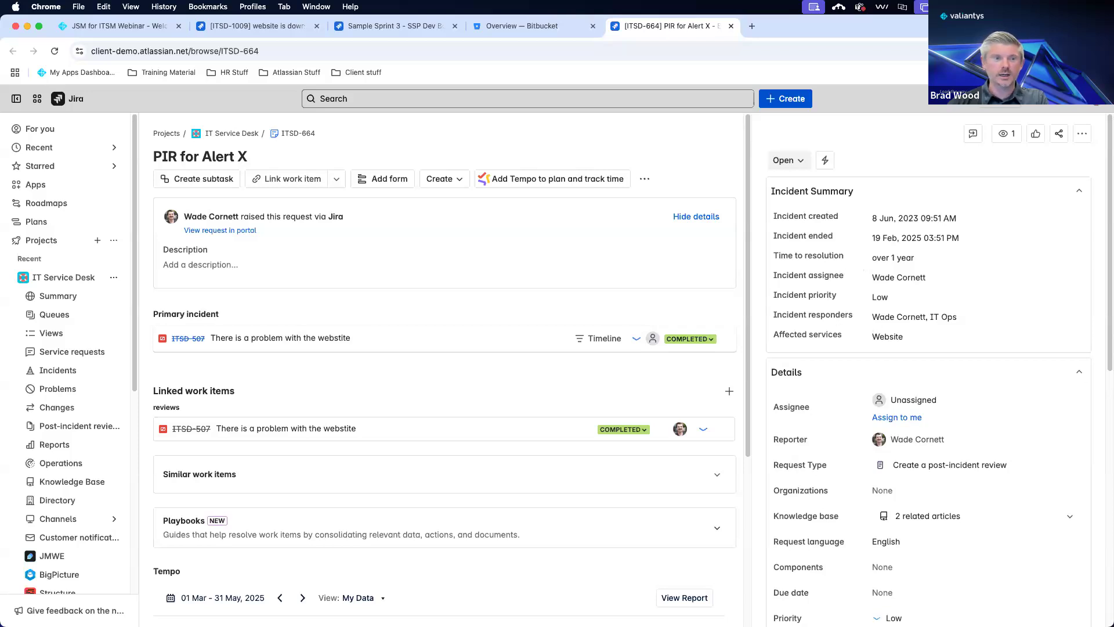
{"action": "left_click", "coordinate": [593, 340]}
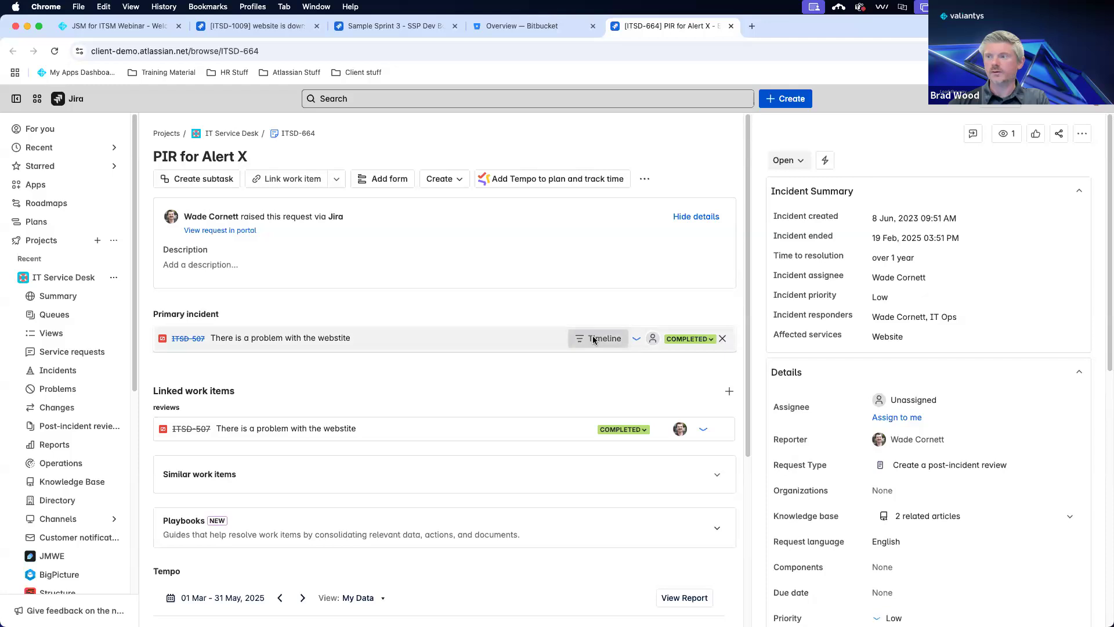
{"action": "key", "text": "Escape"}
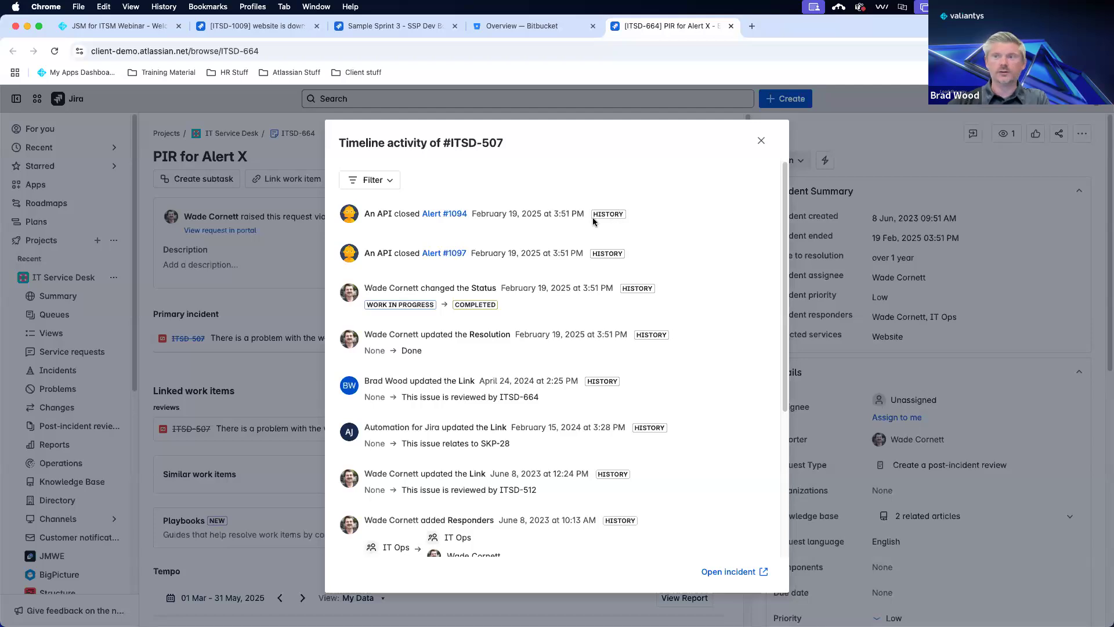
{"action": "scroll", "coordinate": [550, 256], "scroll_direction": "down", "scroll_amount": 5}
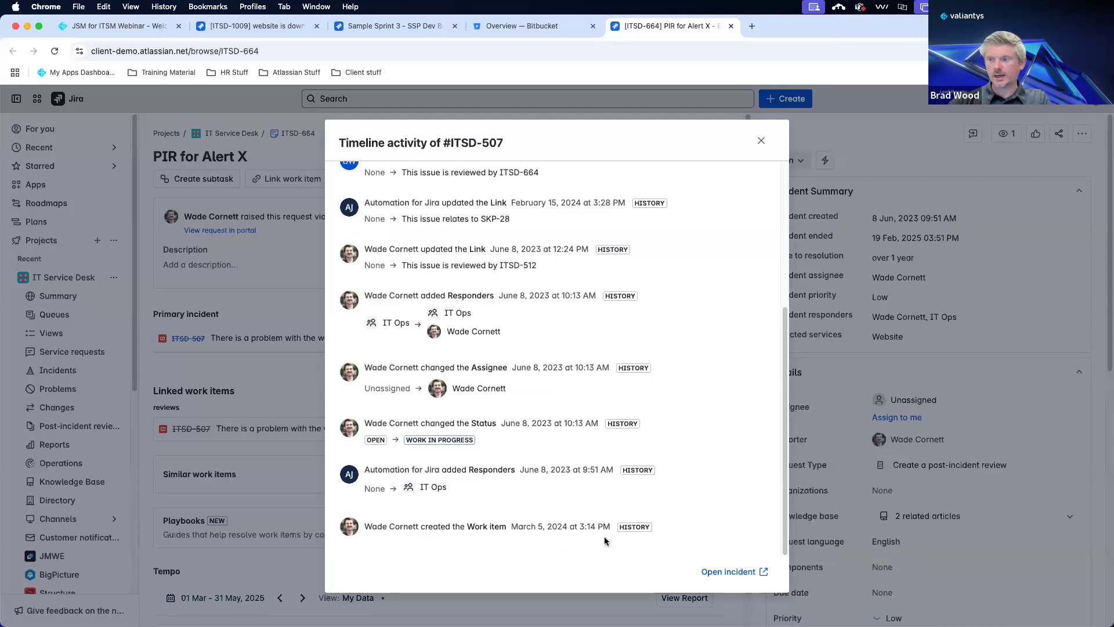
{"action": "scroll", "coordinate": [494, 511], "scroll_direction": "up", "scroll_amount": 1}
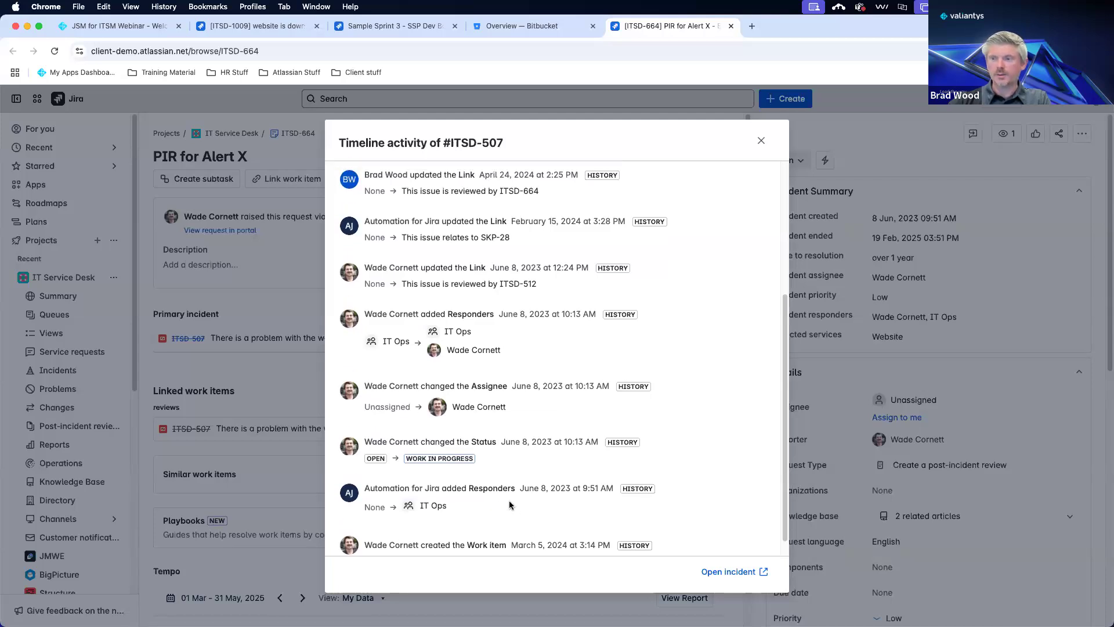
{"action": "scroll", "coordinate": [510, 504], "scroll_direction": "up", "scroll_amount": 4}
{"action": "scroll", "coordinate": [510, 504], "scroll_direction": "up", "scroll_amount": 1}
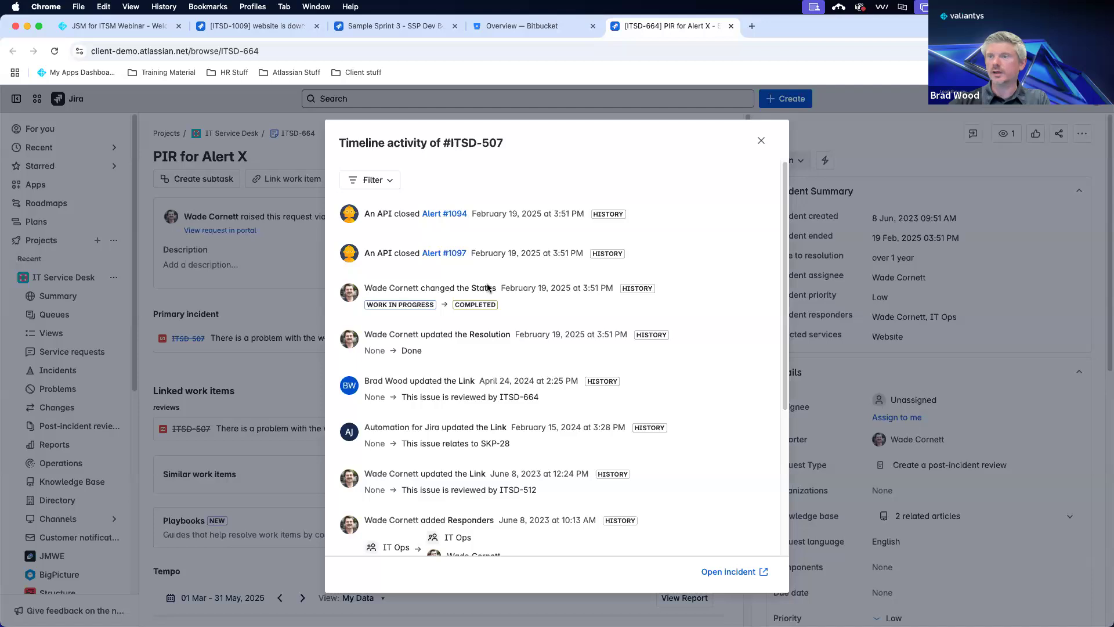
{"action": "left_click", "coordinate": [760, 142]}
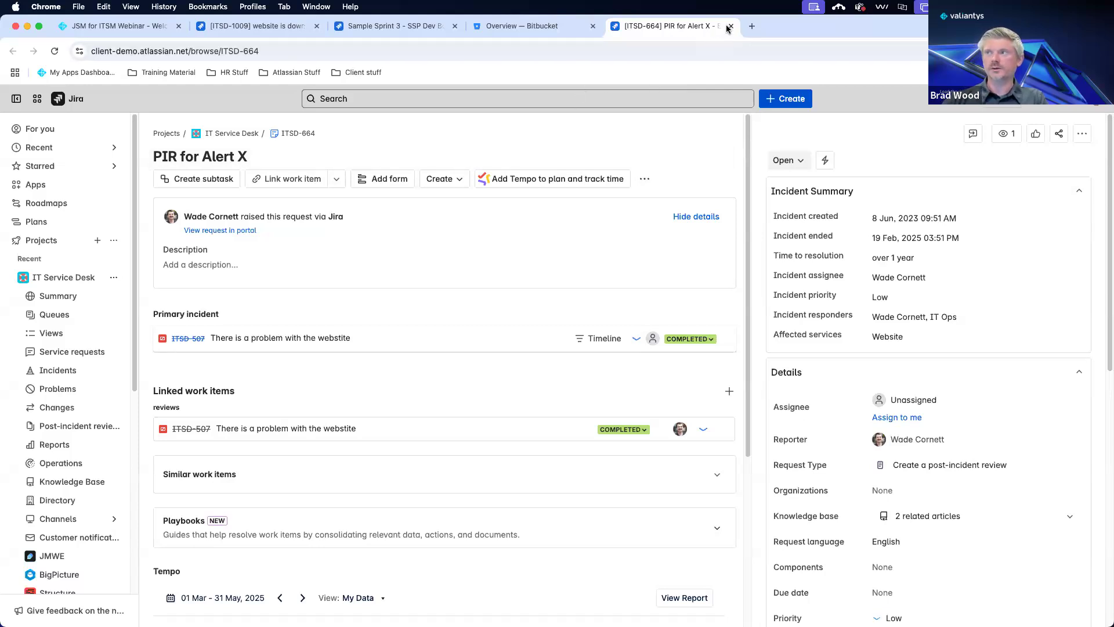
{"action": "key", "text": "super+w"}
{"action": "left_click", "coordinate": [251, 24]}
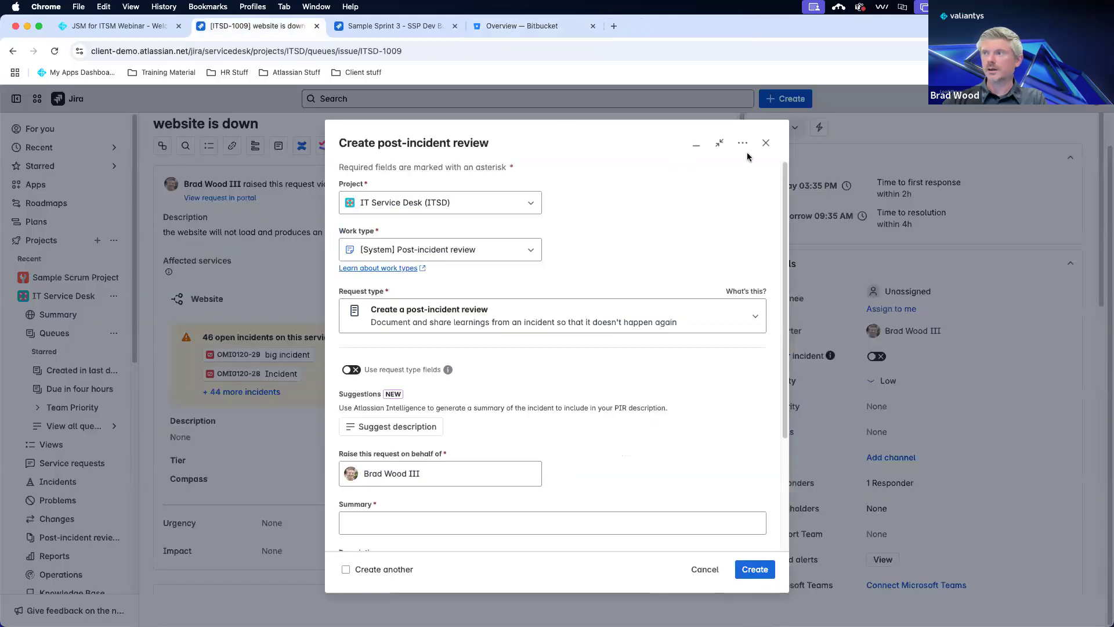
{"action": "left_click", "coordinate": [763, 143]}
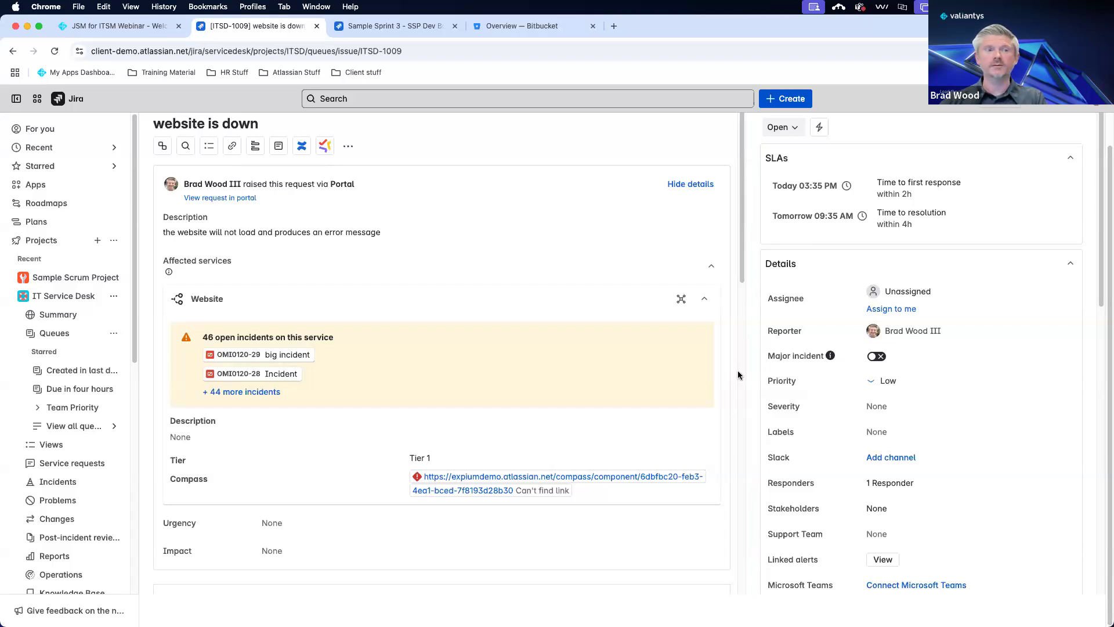
{"action": "scroll", "coordinate": [802, 390], "scroll_direction": "down", "scroll_amount": 3}
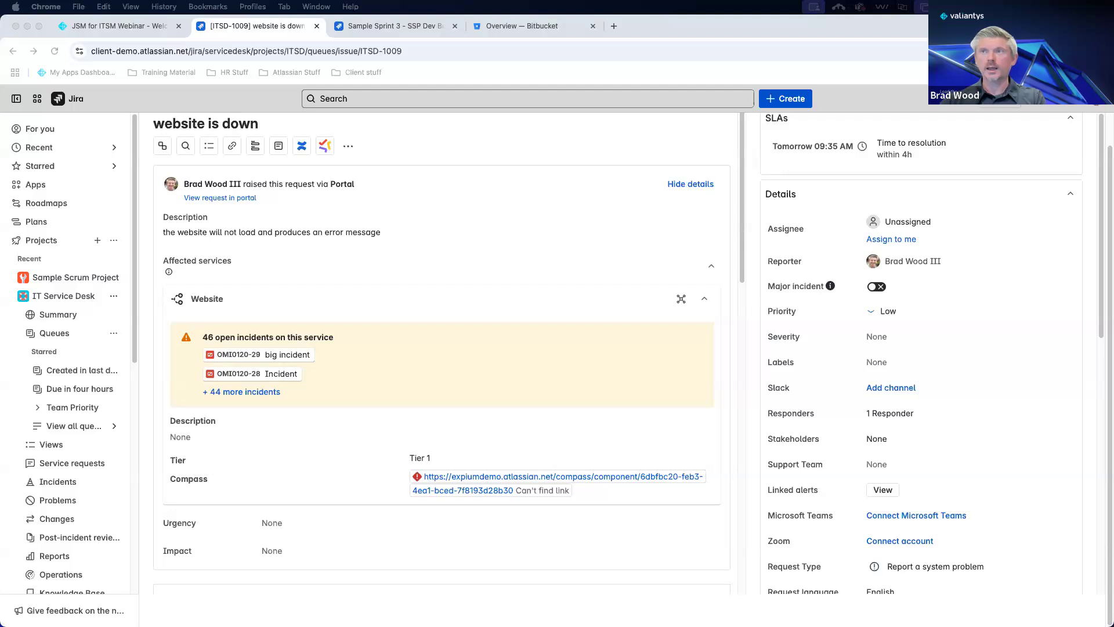
Create story 'Add euro to payroll system' from the SSP Dev Board and open SSP-143.
{"action": "left_click", "coordinate": [389, 26]}
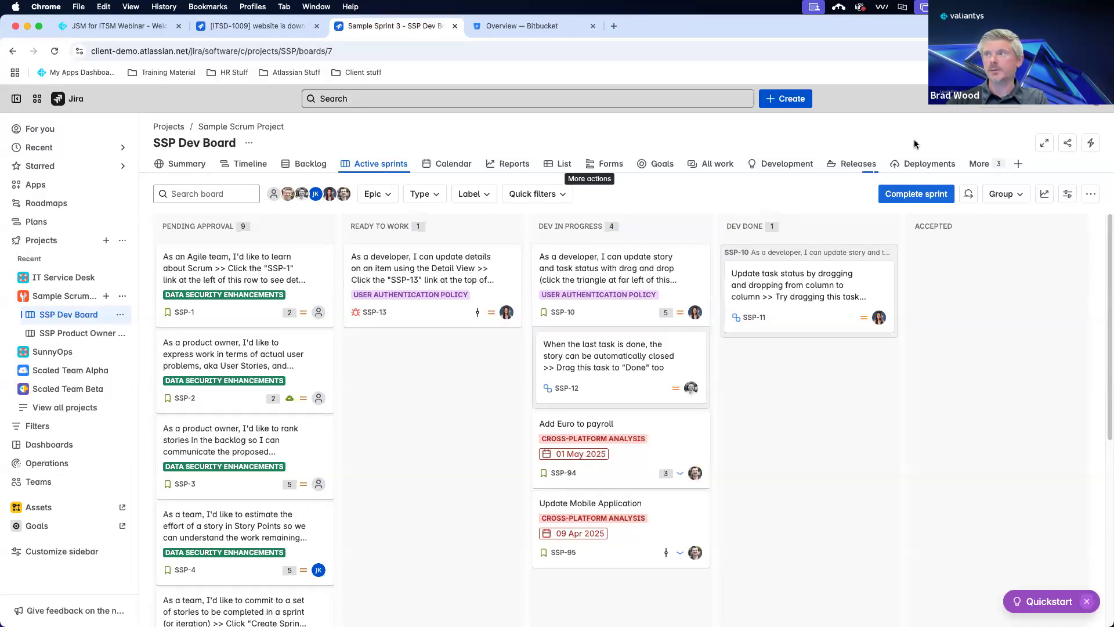
{"action": "left_click", "coordinate": [784, 103]}
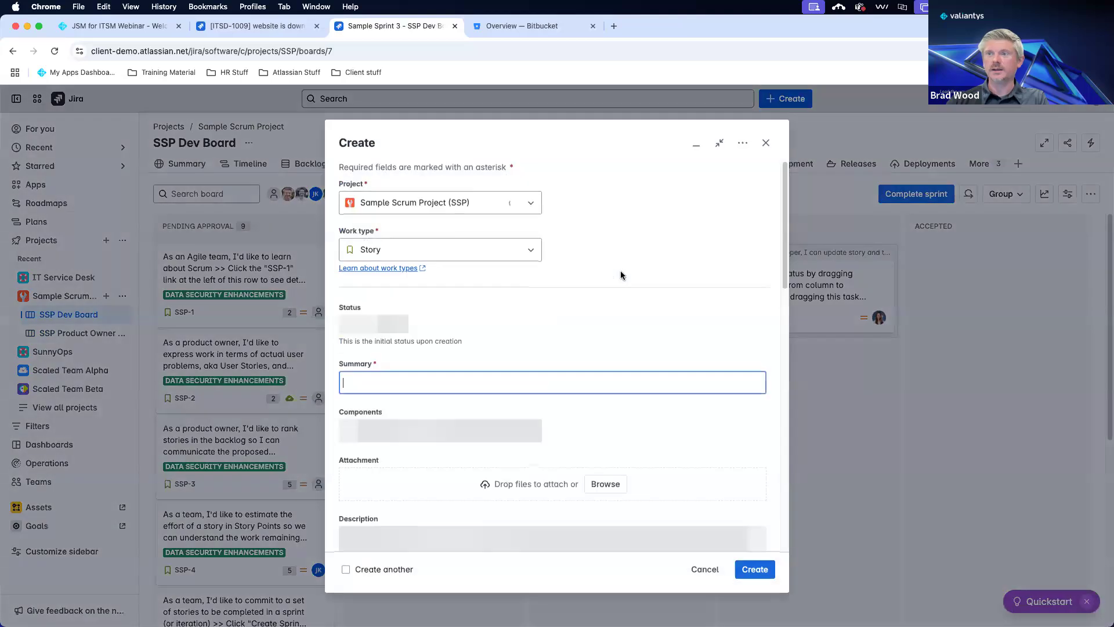
{"action": "left_click", "coordinate": [398, 381]}
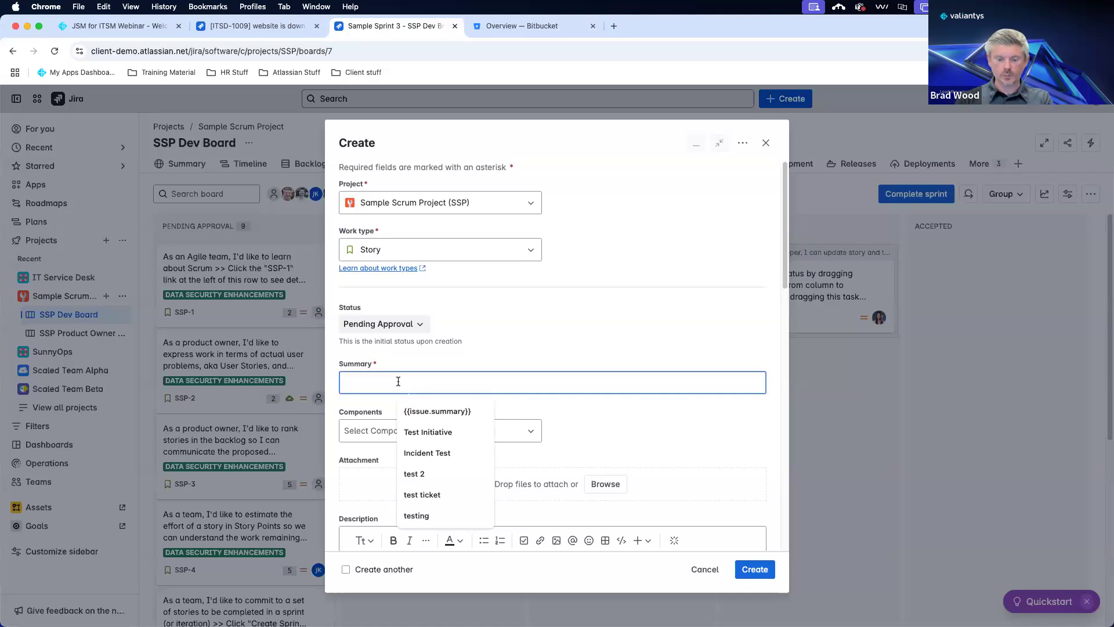
{"action": "type", "text": "Add eur"}
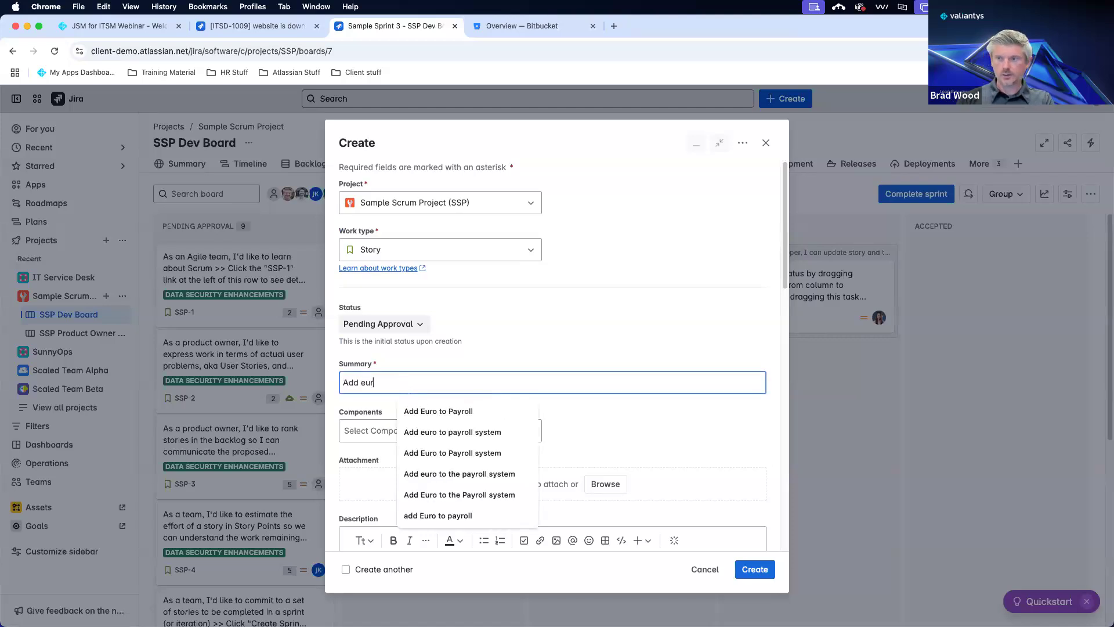
{"action": "type", "text": "o to payroll s"}
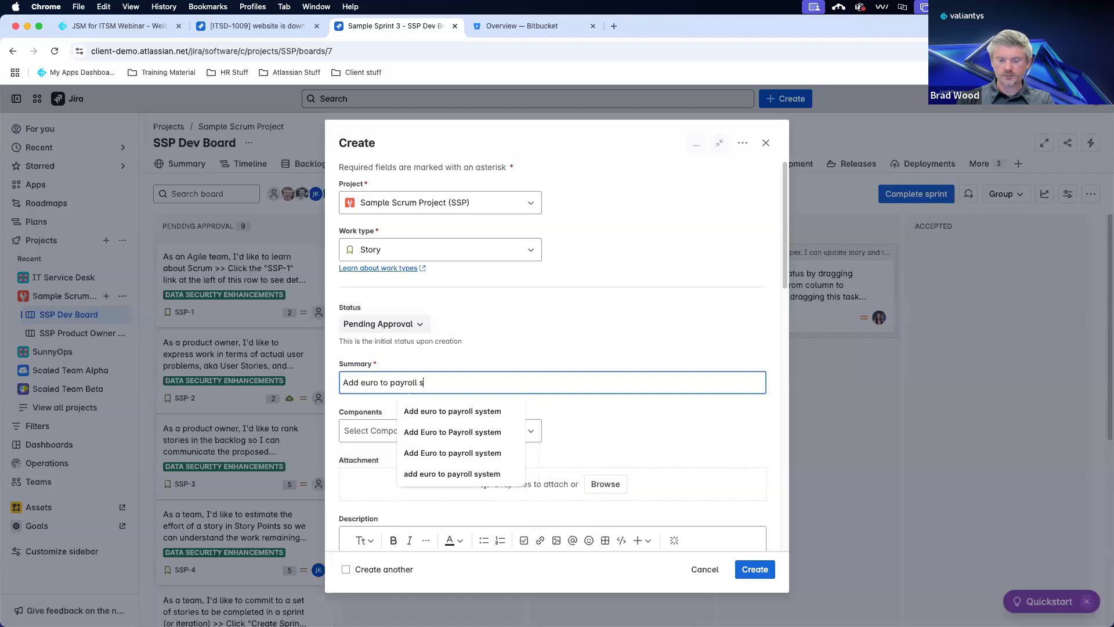
{"action": "type", "text": "ystem"}
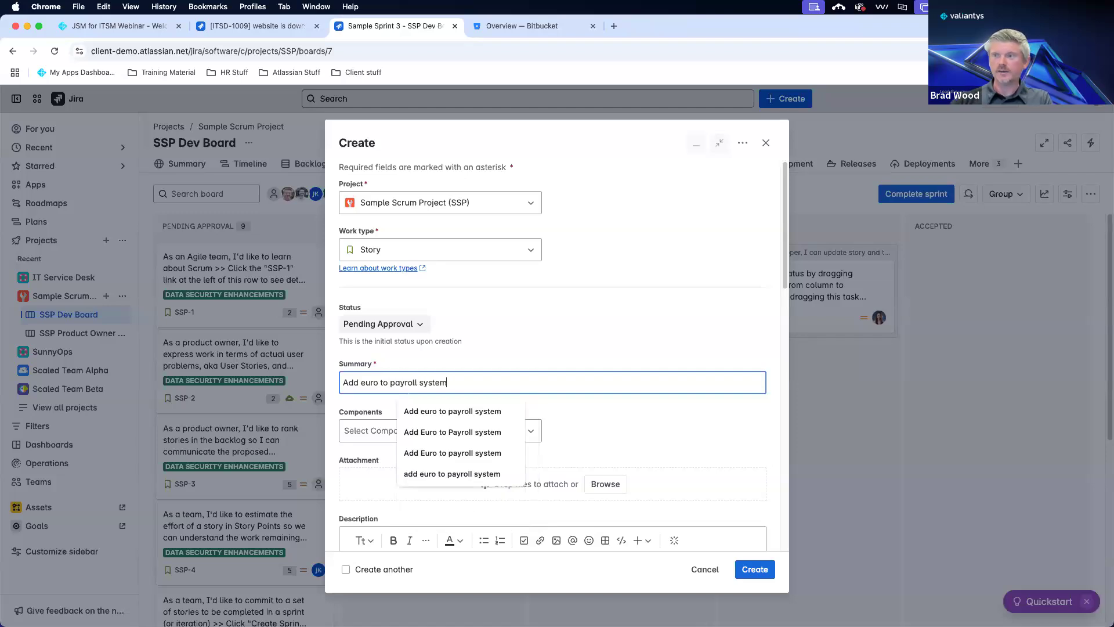
{"action": "left_click", "coordinate": [665, 297]}
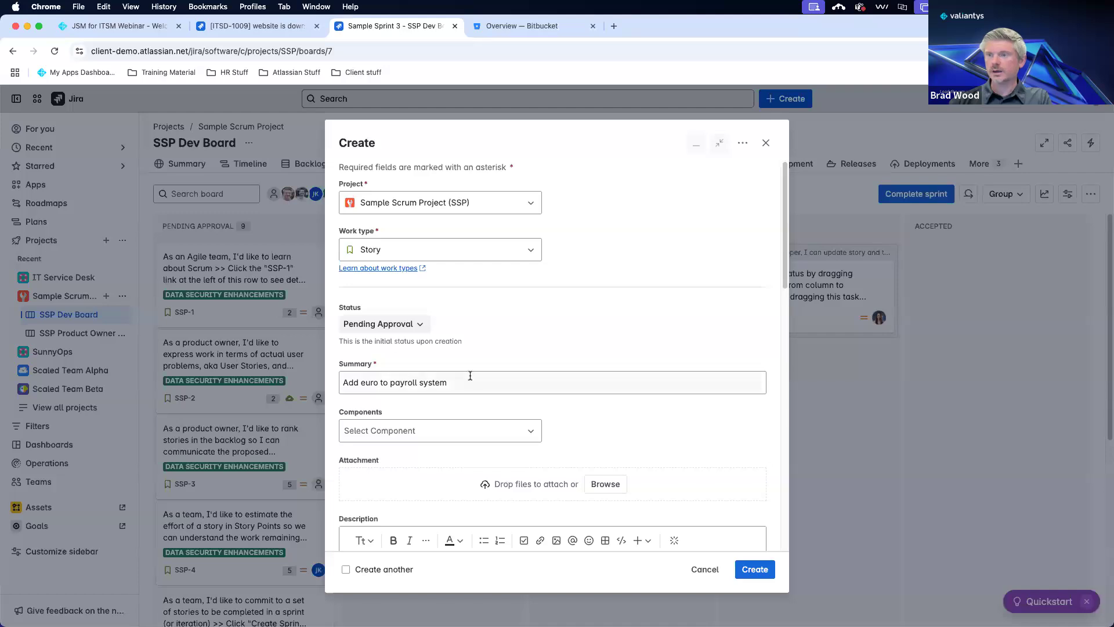
{"action": "scroll", "coordinate": [562, 376], "scroll_direction": "down", "scroll_amount": 5}
{"action": "scroll", "coordinate": [568, 380], "scroll_direction": "up", "scroll_amount": 5}
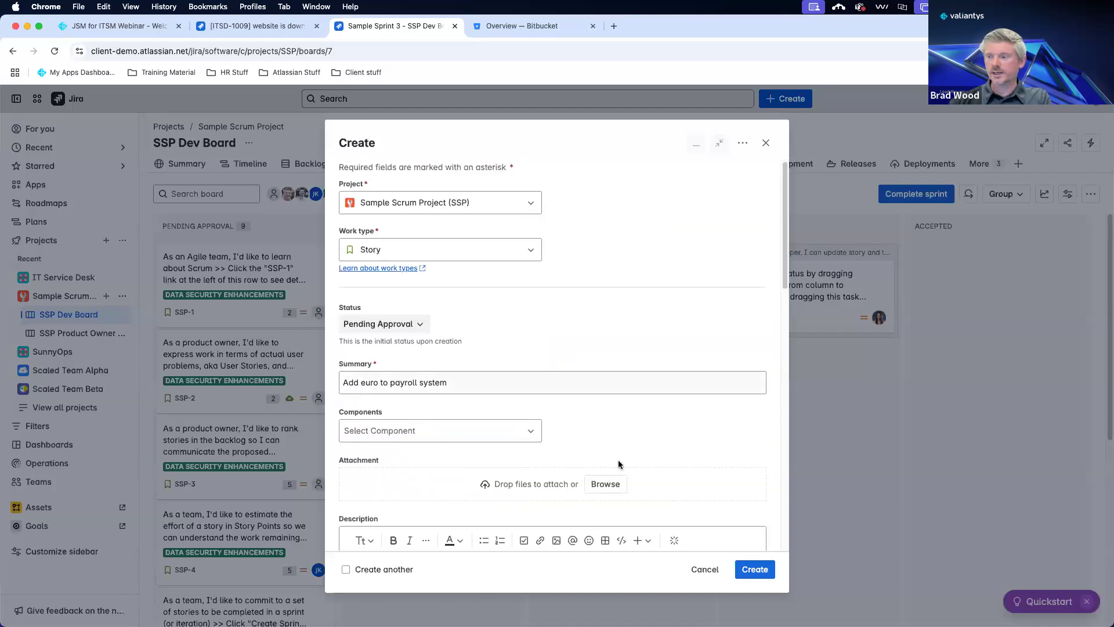
{"action": "left_click", "coordinate": [743, 570]}
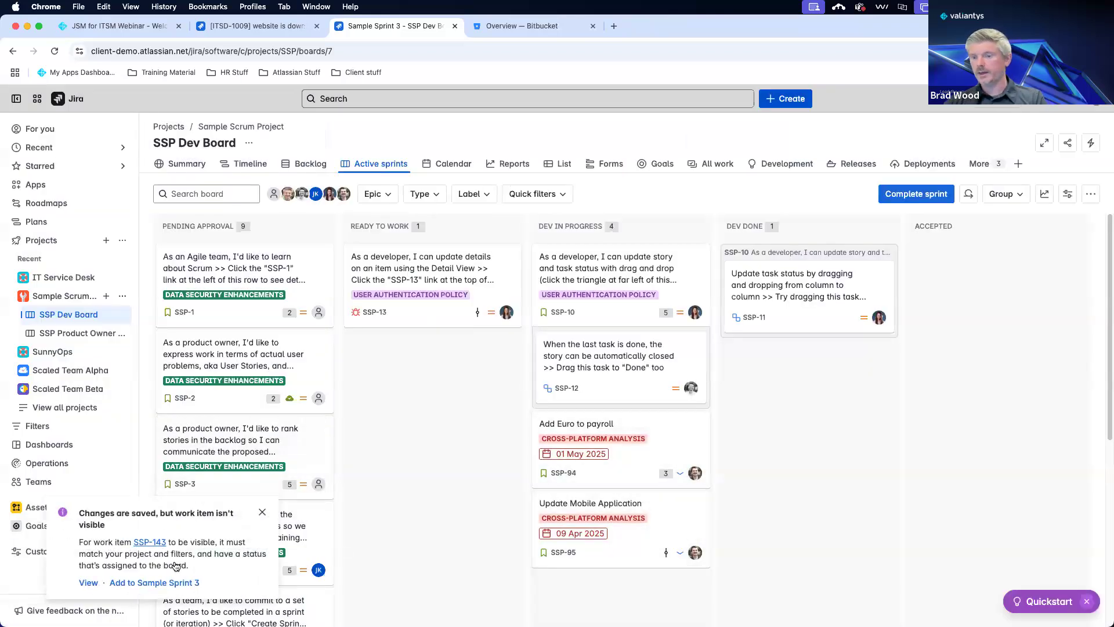
{"action": "left_click", "coordinate": [87, 582]}
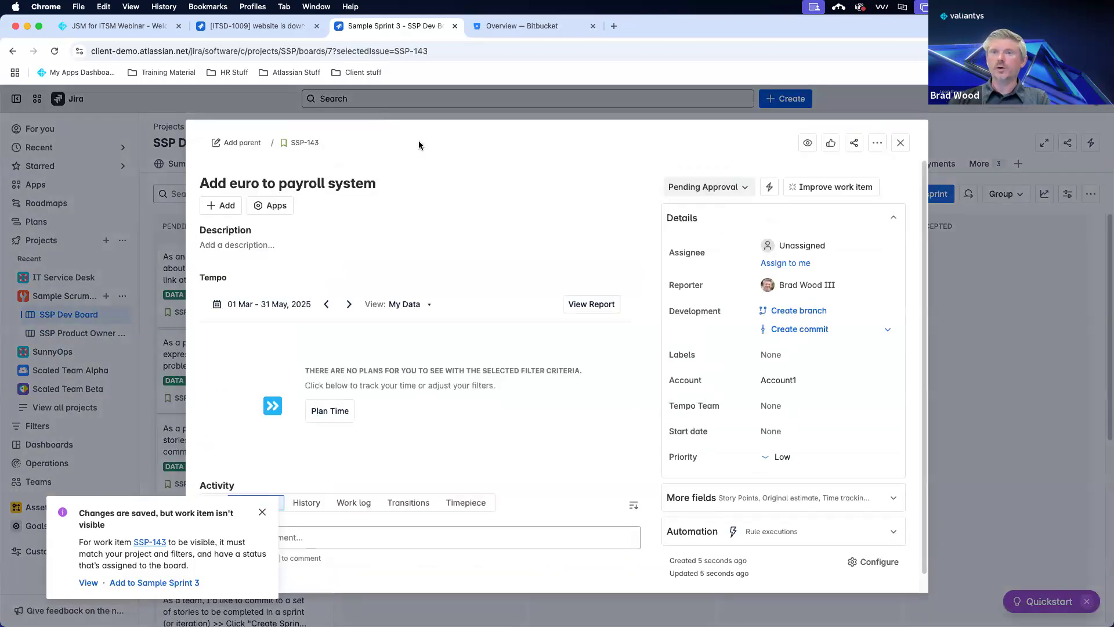
In Bitbucket, open README.md of the Expium Demo Payroll repository in the editor.
{"action": "left_click", "coordinate": [510, 29]}
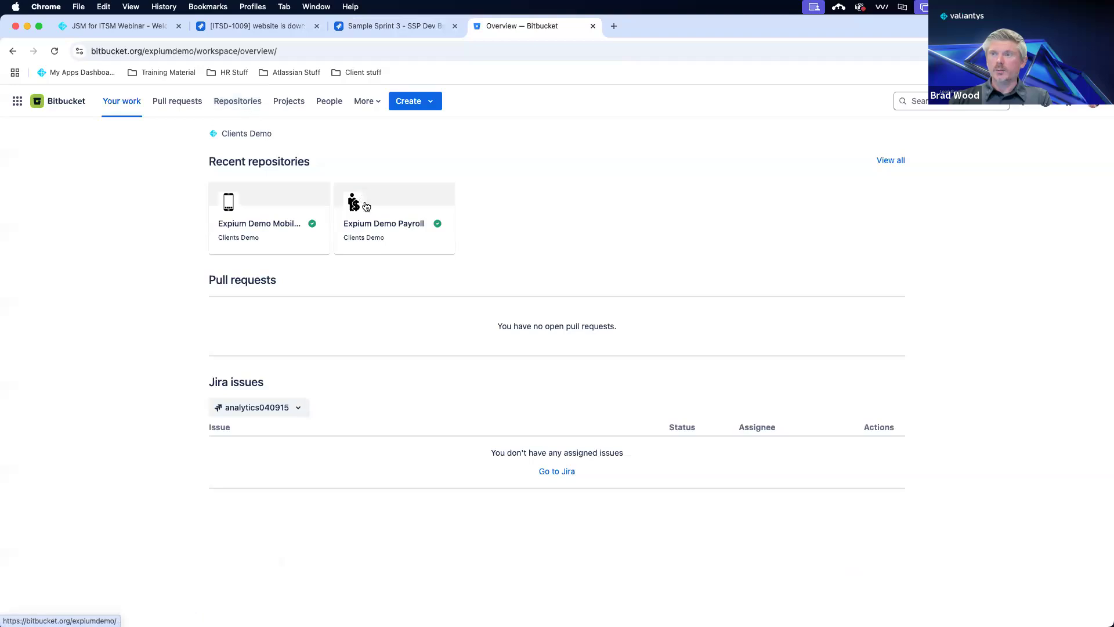
{"action": "left_click", "coordinate": [408, 230]}
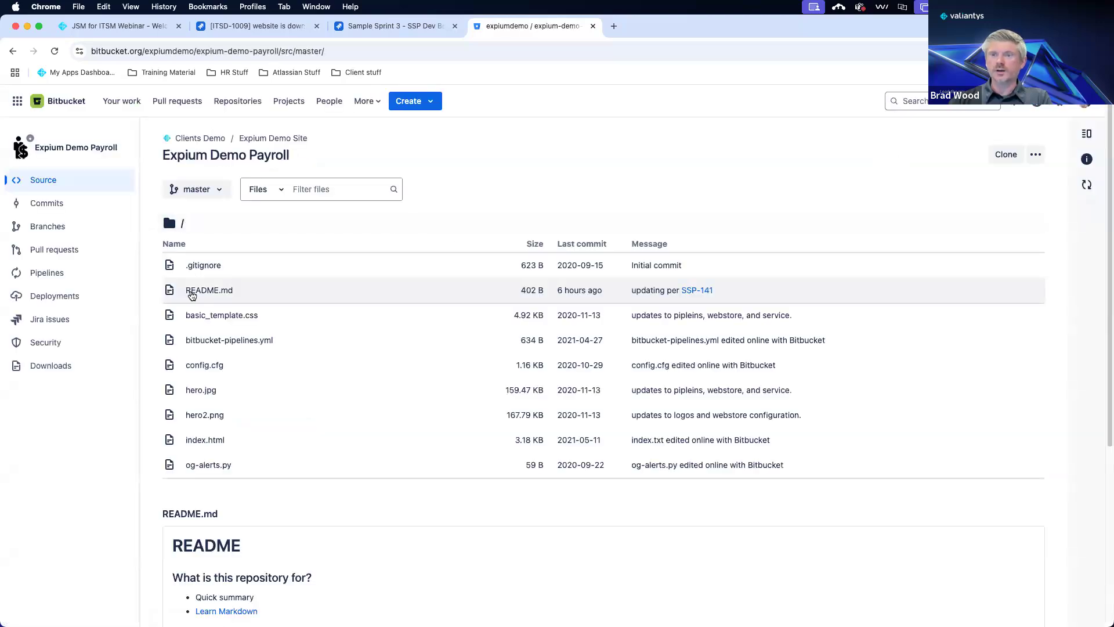
{"action": "left_click", "coordinate": [189, 292]}
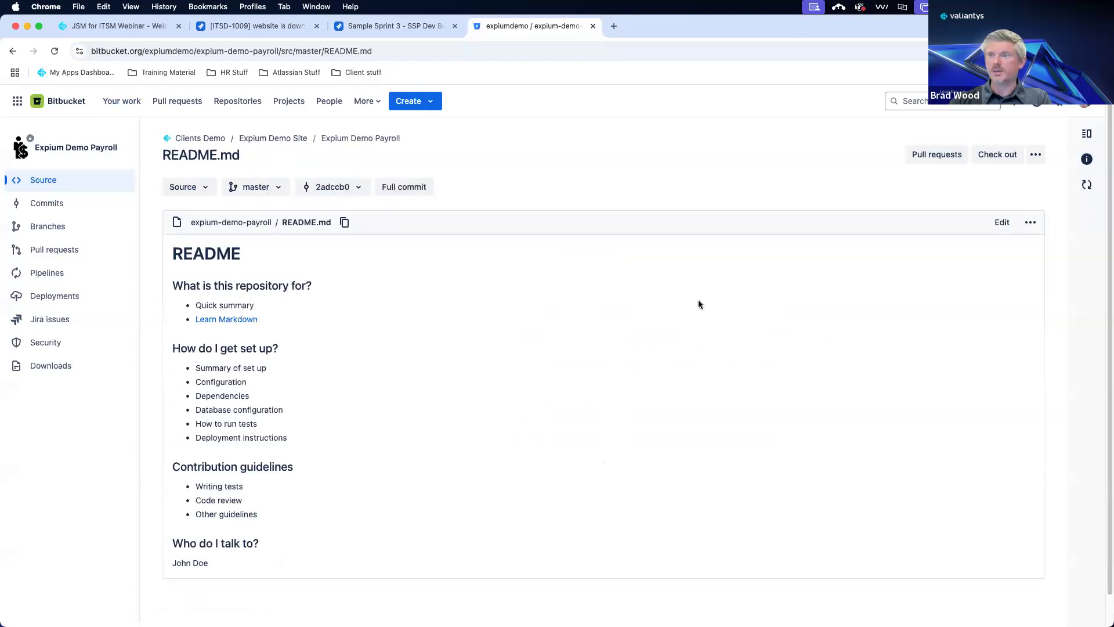
{"action": "left_click", "coordinate": [992, 225]}
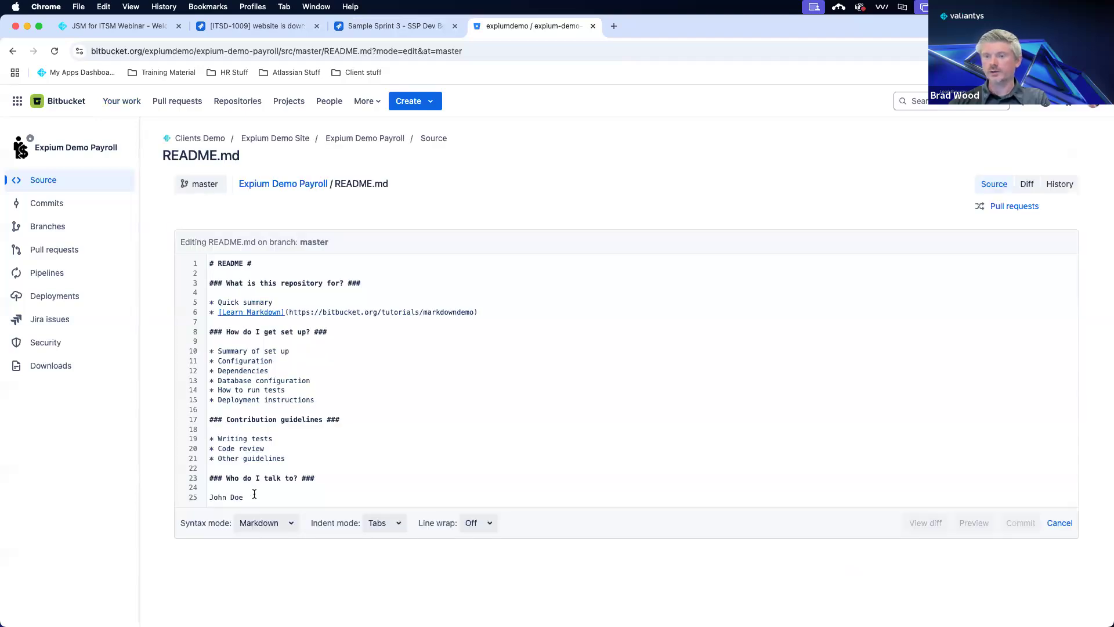
Replace the contact name on README line 25 with a new contact's name.
{"action": "left_click", "coordinate": [253, 494]}
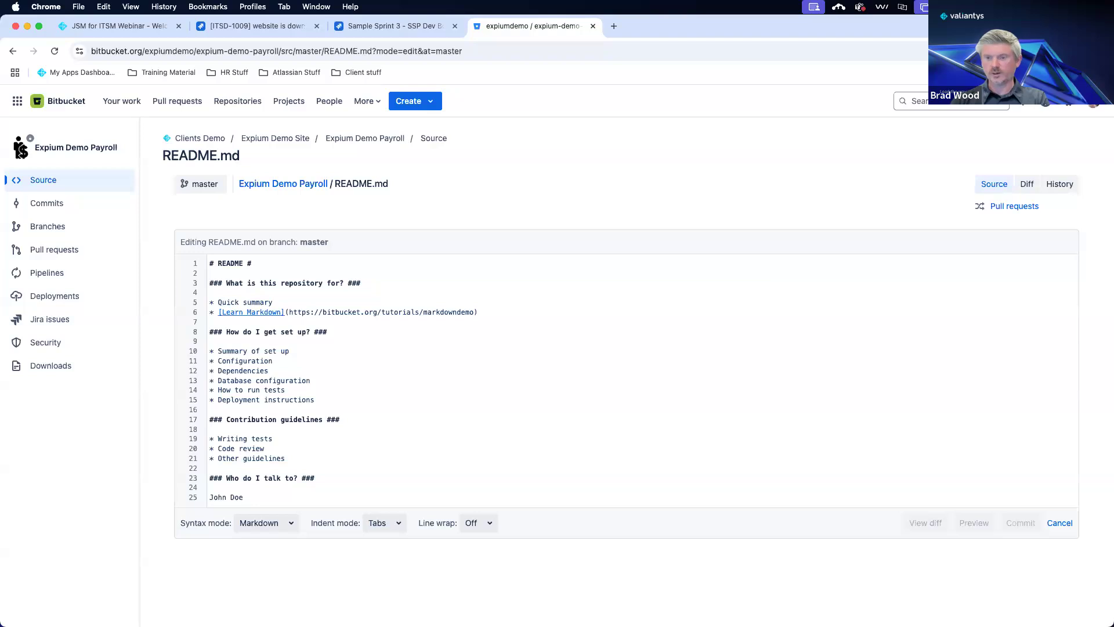
{"action": "key", "text": "BackSpace"}
{"action": "key", "text": "BackSpace"}
{"action": "key", "text": "BackSpace"}
{"action": "key", "text": "BackSpace"}
{"action": "key", "text": "BackSpace"}
{"action": "key", "text": "BackSpace"}
{"action": "key", "text": "BackSpace"}
{"action": "key", "text": "BackSpace"}
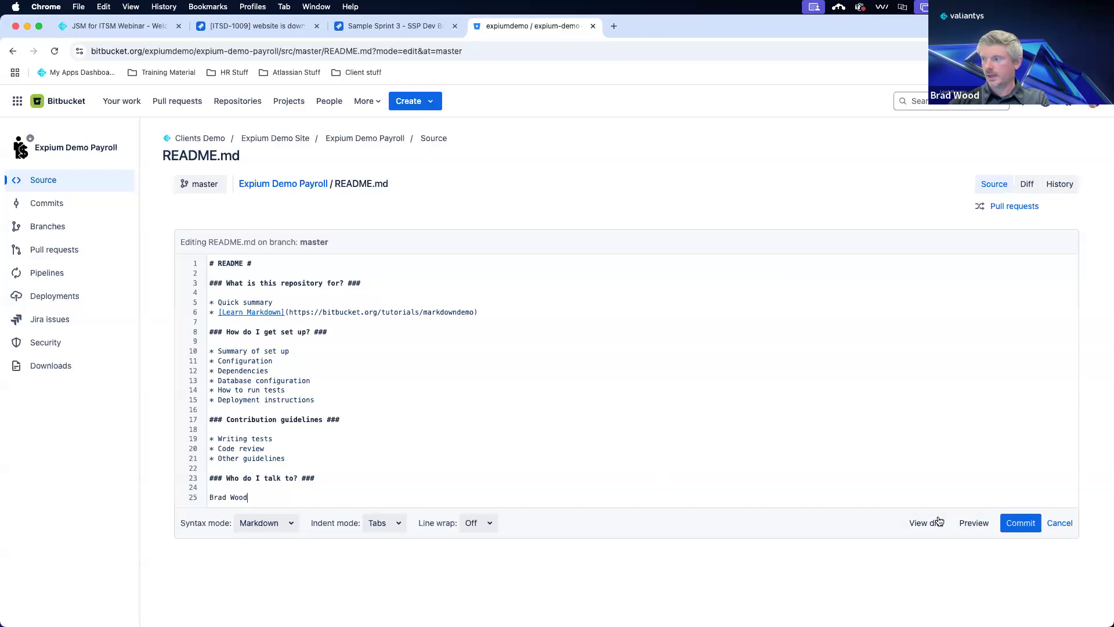
Commit the README change to master with the message 'updating per SSP-143'.
{"action": "left_click", "coordinate": [1011, 523]}
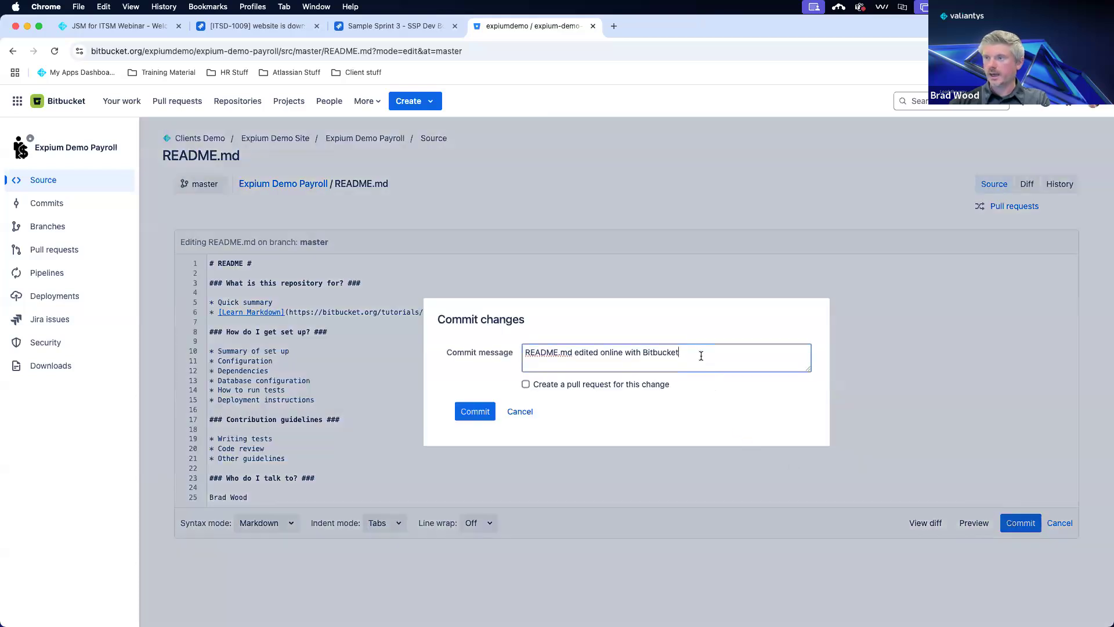
{"action": "triple_click", "coordinate": [528, 355]}
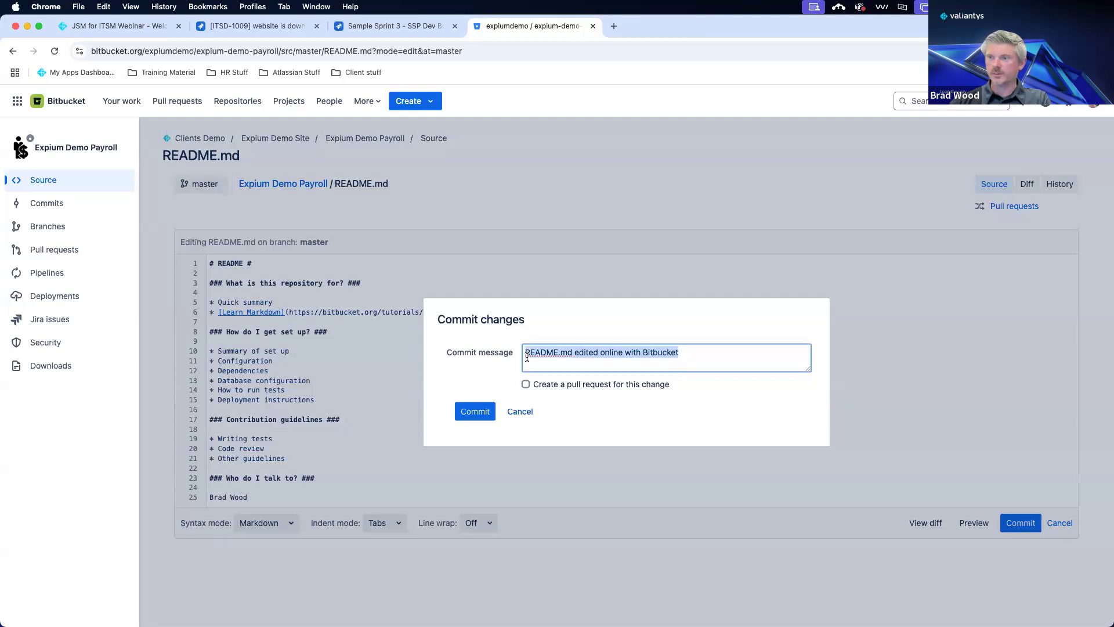
{"action": "key", "text": "BackSpace"}
{"action": "type", "text": "updating"}
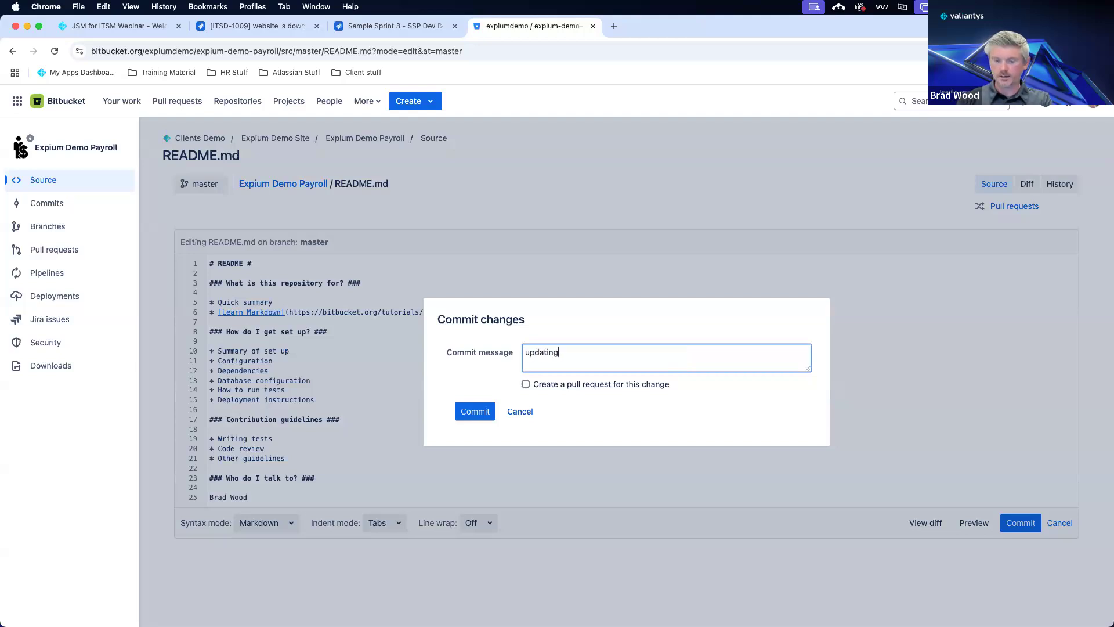
{"action": "type", "text": " per SSP"}
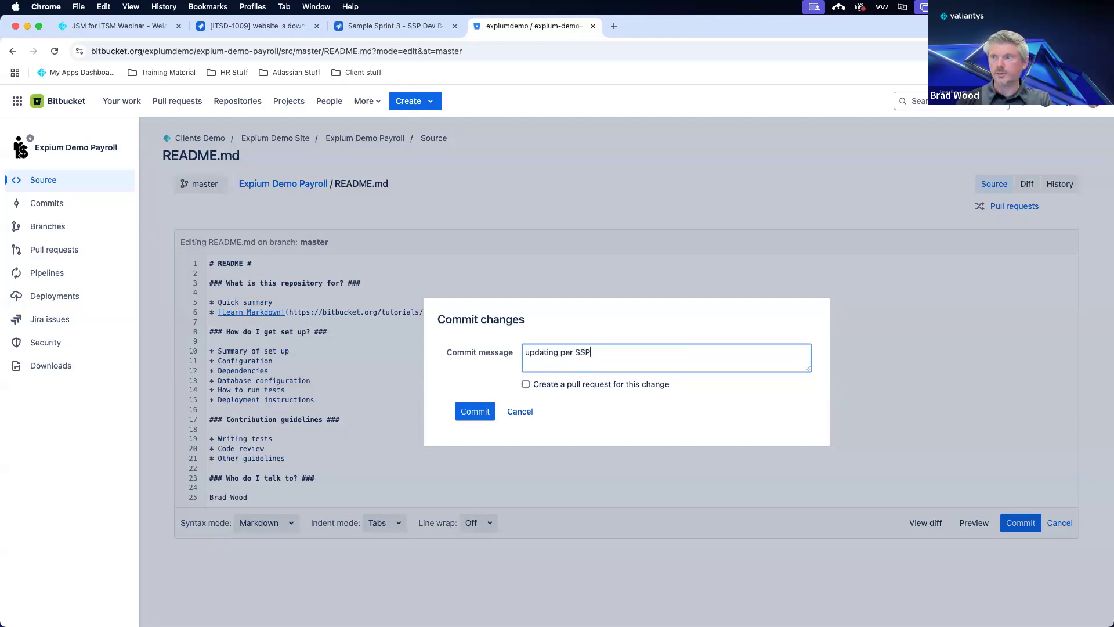
{"action": "left_click", "coordinate": [411, 24]}
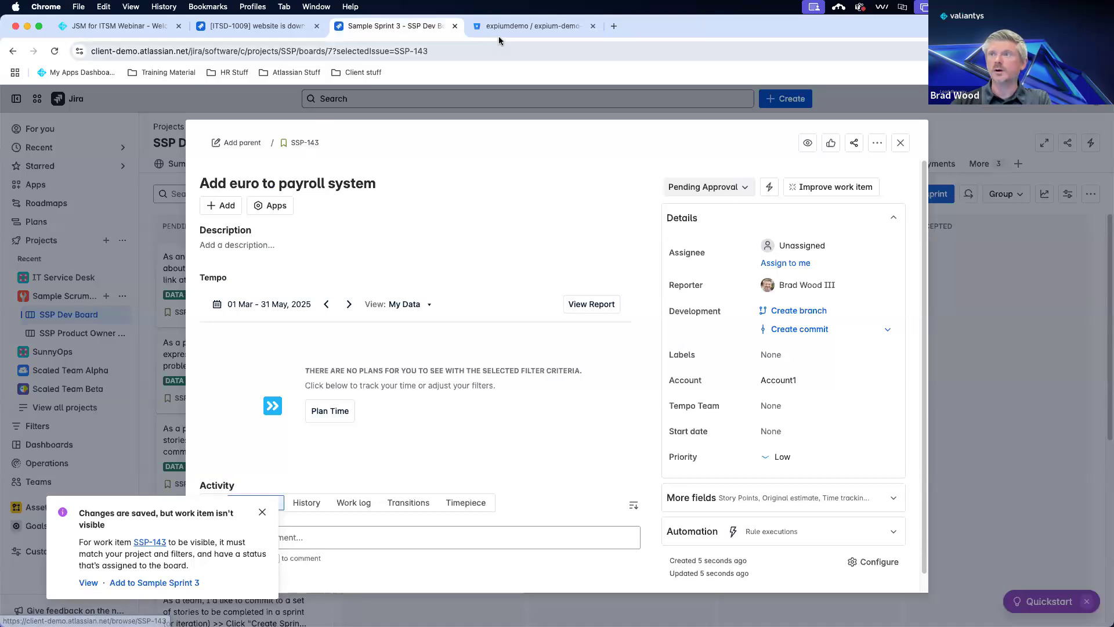
{"action": "left_click", "coordinate": [525, 25]}
{"action": "type", "text": "-143"}
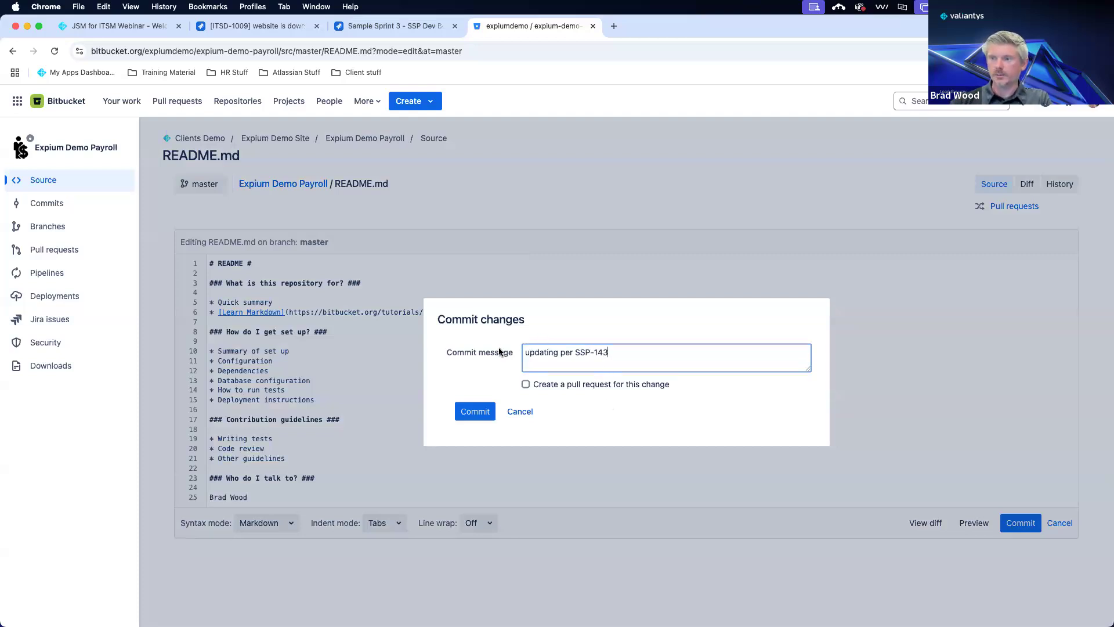
{"action": "left_click", "coordinate": [474, 410]}
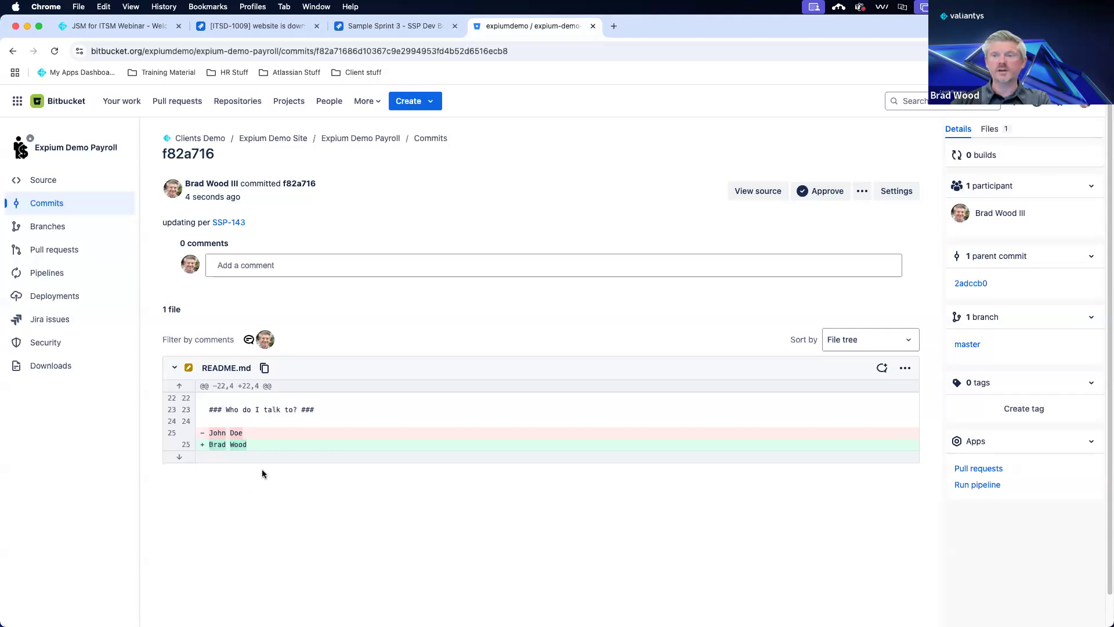
Open the repository's Pipelines page to see pipeline #74 'updating per SSP-143' in progress.
{"action": "left_click", "coordinate": [58, 281]}
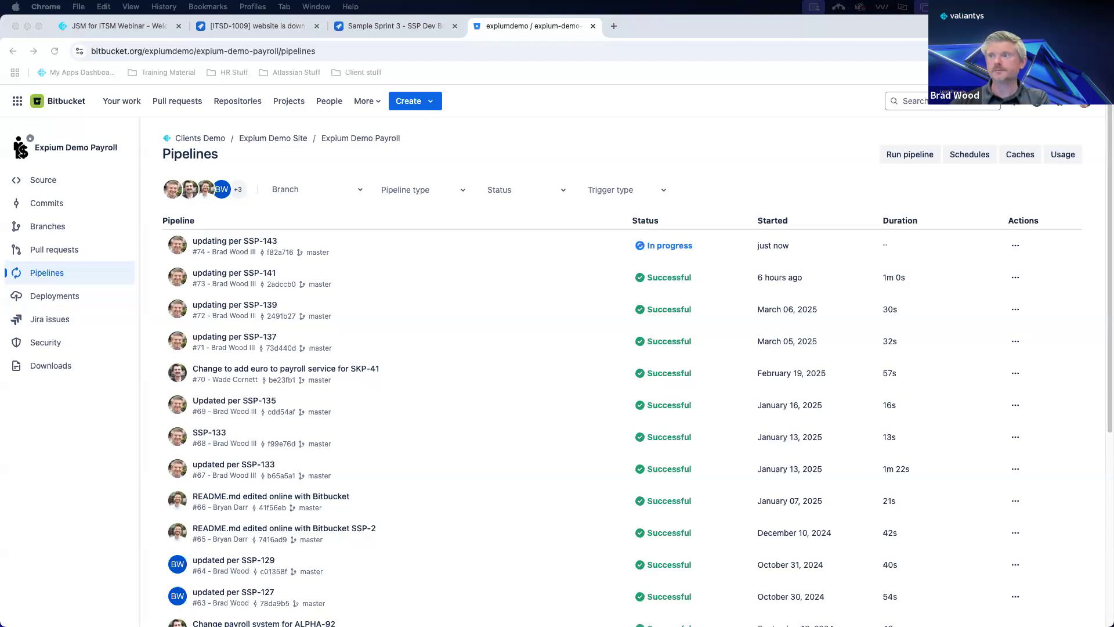
Refresh the Pipelines list until pipeline #74 shows Successful, then return to Jira.
{"action": "left_click", "coordinate": [57, 52]}
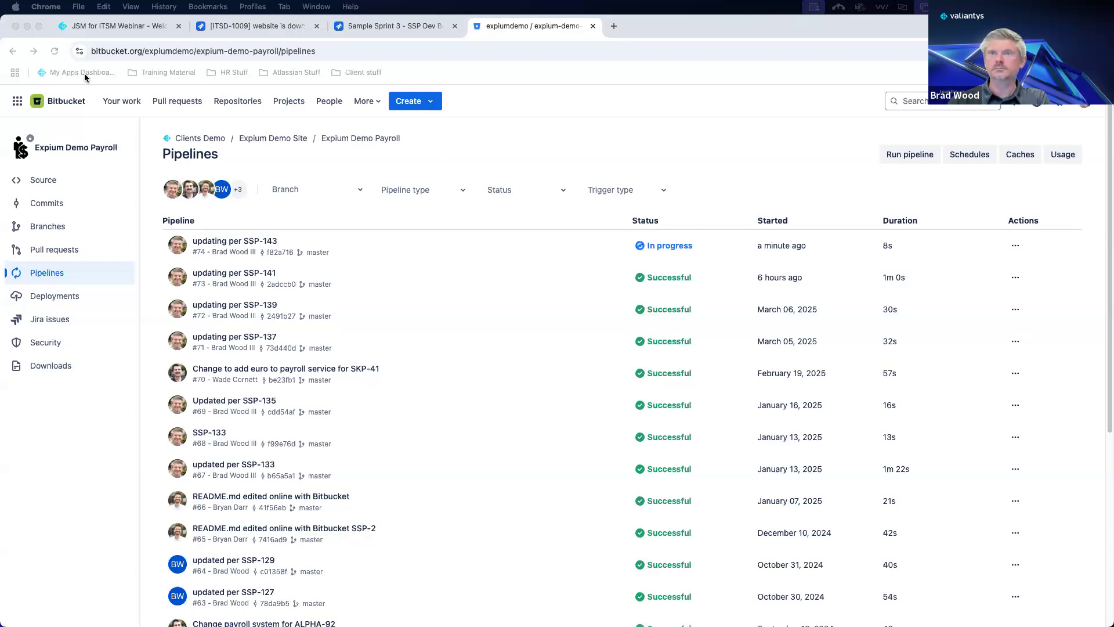
{"action": "left_click", "coordinate": [54, 53]}
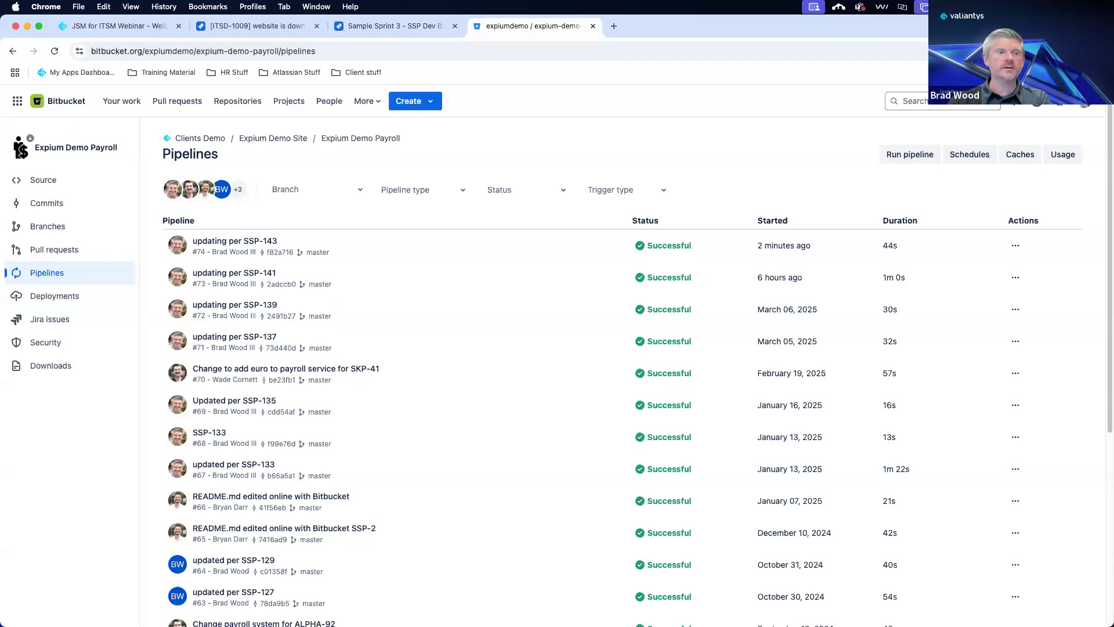
{"action": "left_click", "coordinate": [399, 30]}
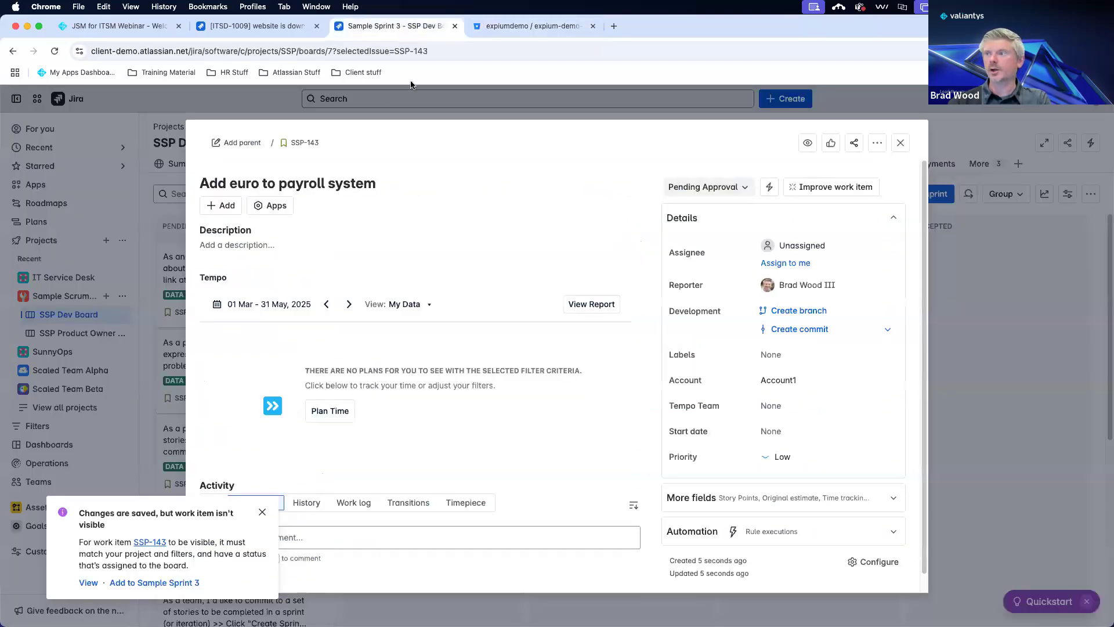
Reload SSP-143 and open its linked deployment change ITSD-1010.
{"action": "left_click", "coordinate": [54, 51]}
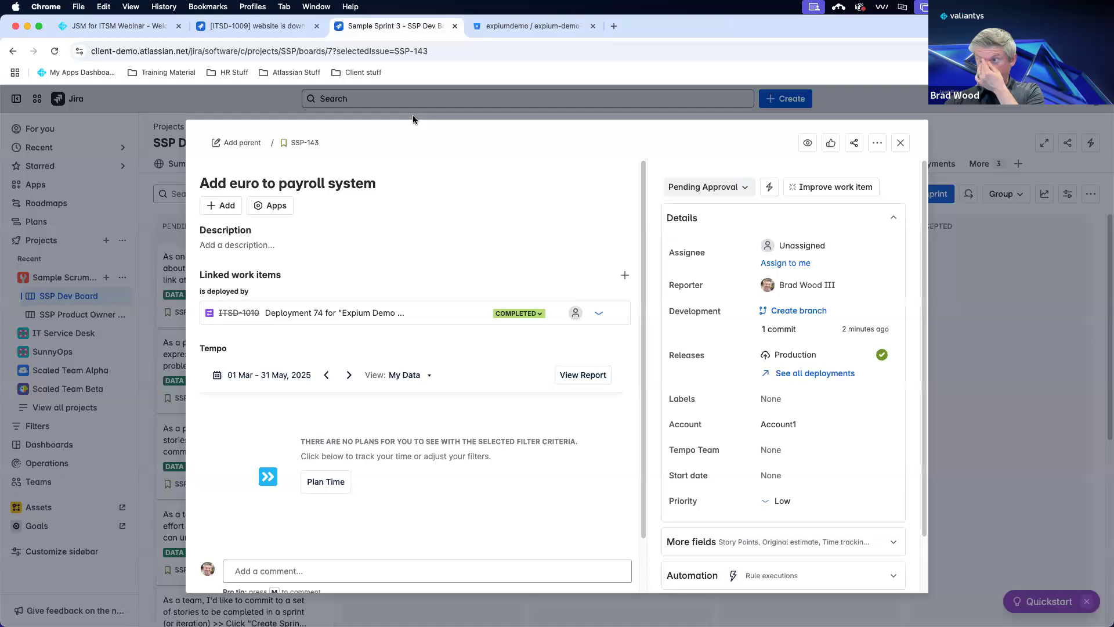
{"action": "mouse_move", "coordinate": [806, 353]}
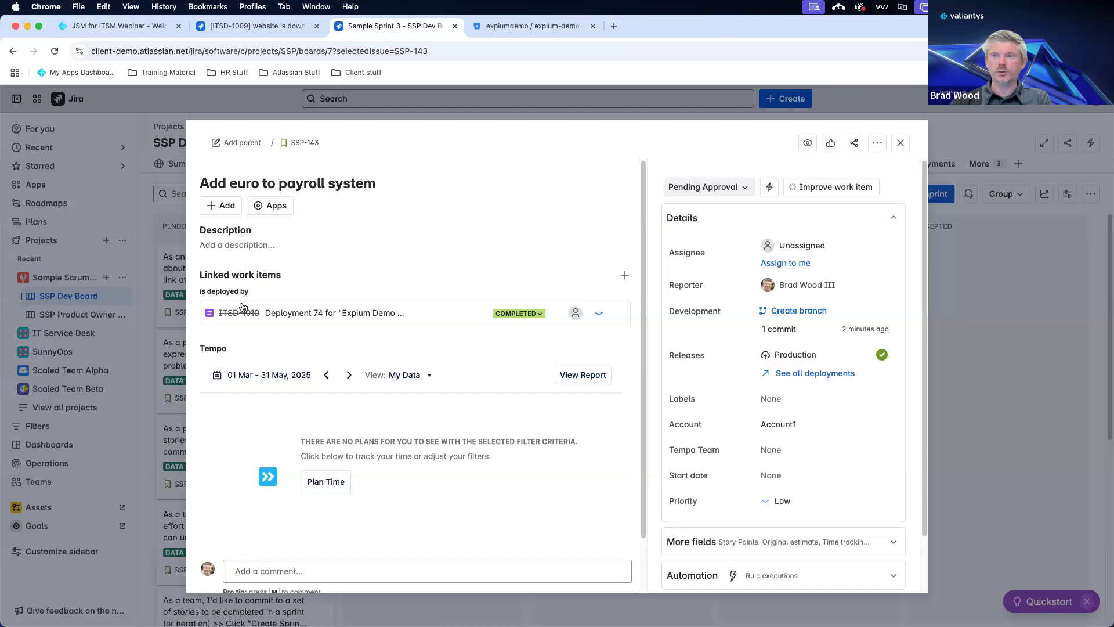
{"action": "mouse_move", "coordinate": [248, 318]}
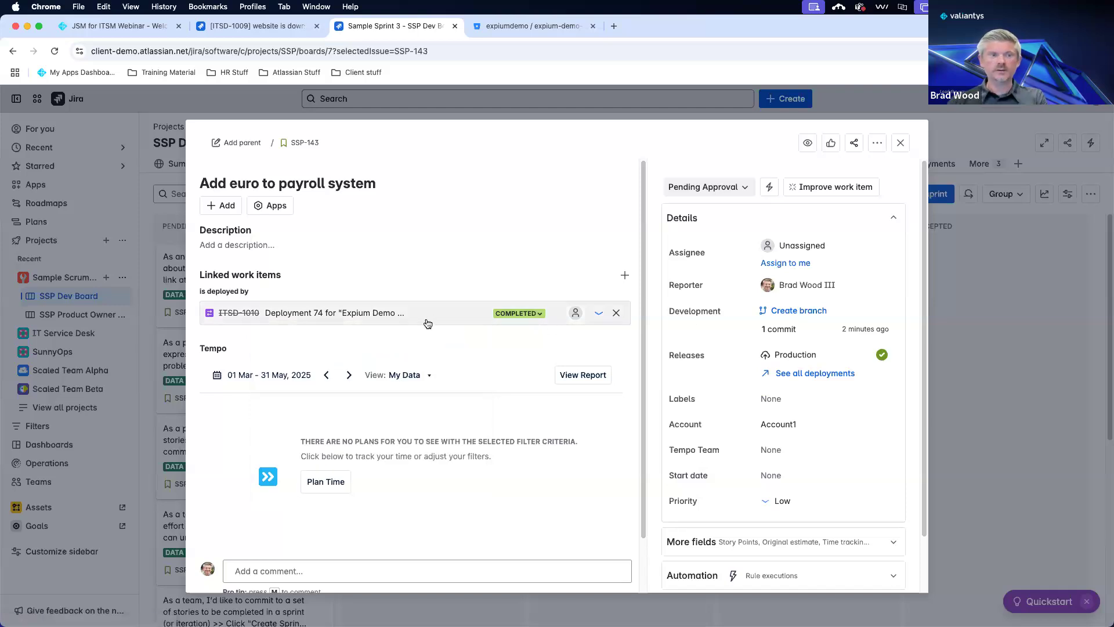
{"action": "left_click", "coordinate": [252, 313]}
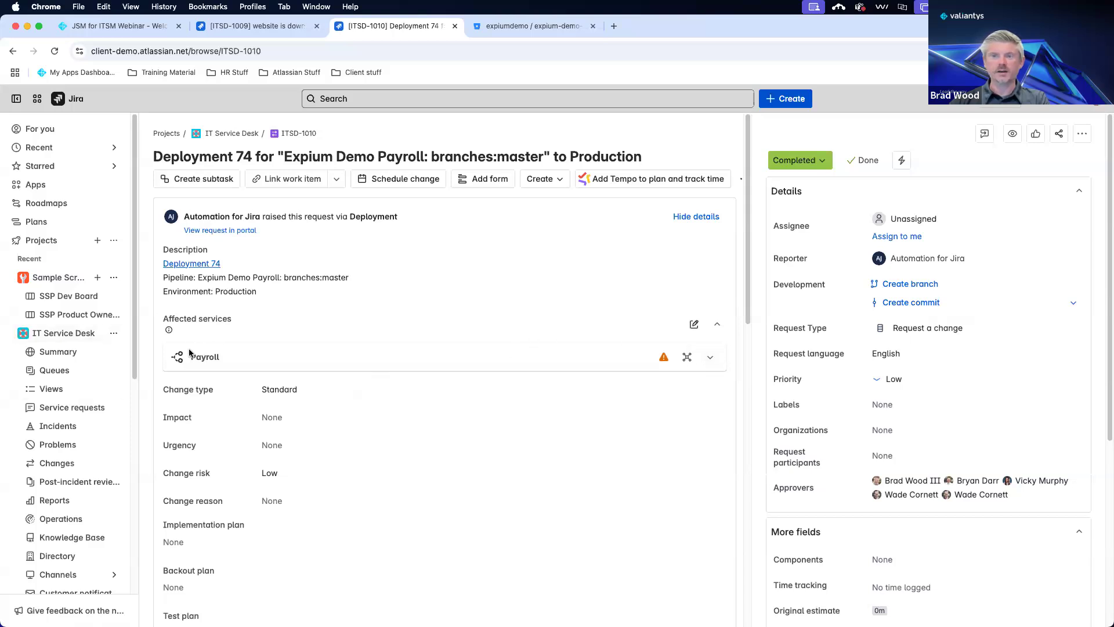
Expand the Payroll service's open incidents on ITSD-1010, then go back to the SSP Dev Board.
{"action": "left_click", "coordinate": [710, 356]}
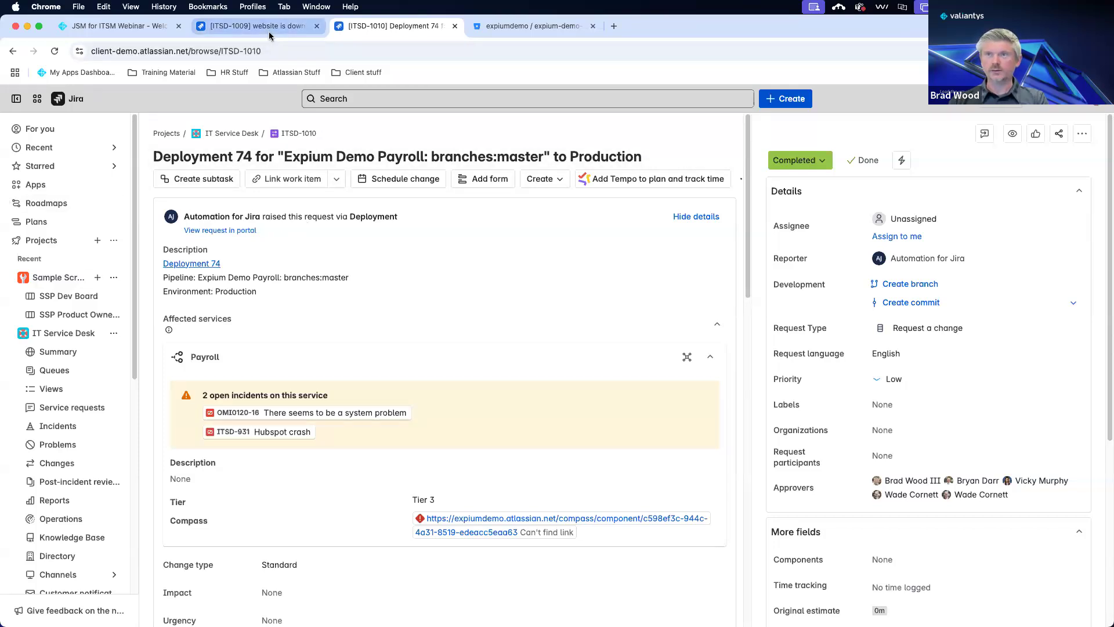
{"action": "left_click", "coordinate": [13, 51]}
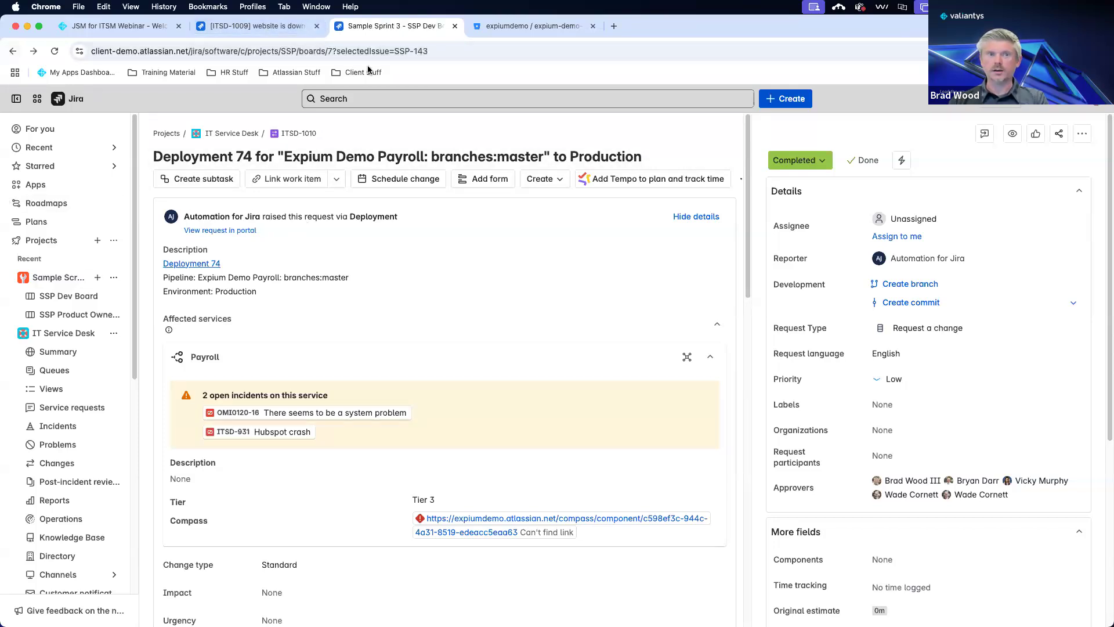
{"action": "left_click", "coordinate": [901, 143]}
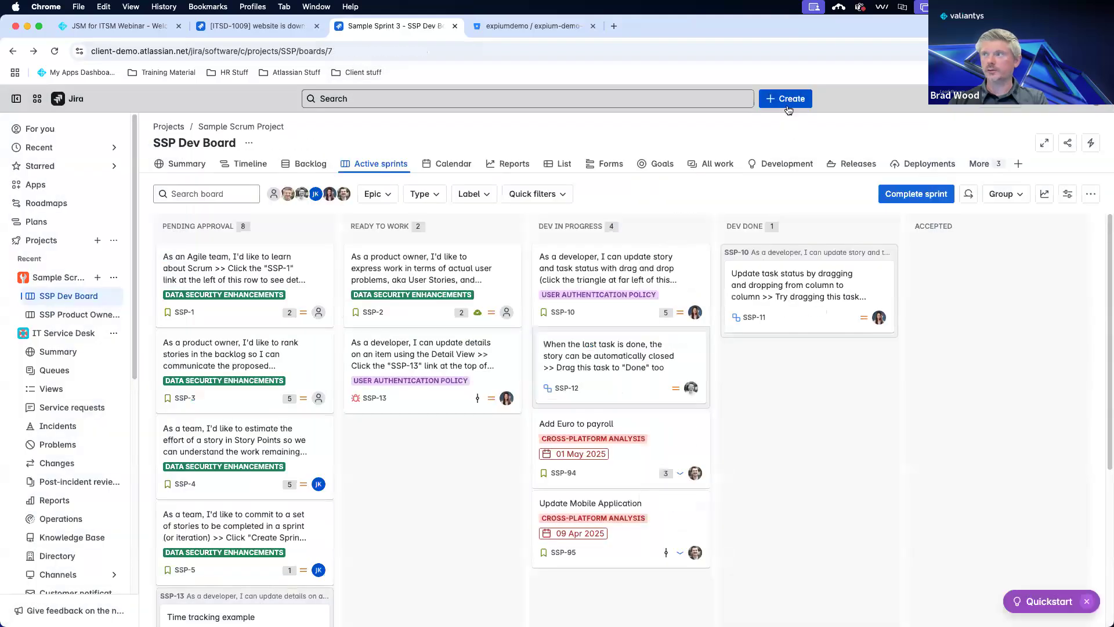
Create story SSP-144 with summary 'update mobile app' and open the new work item.
{"action": "left_click", "coordinate": [785, 102]}
{"action": "left_click", "coordinate": [428, 380]}
{"action": "type", "text": "update bo"}
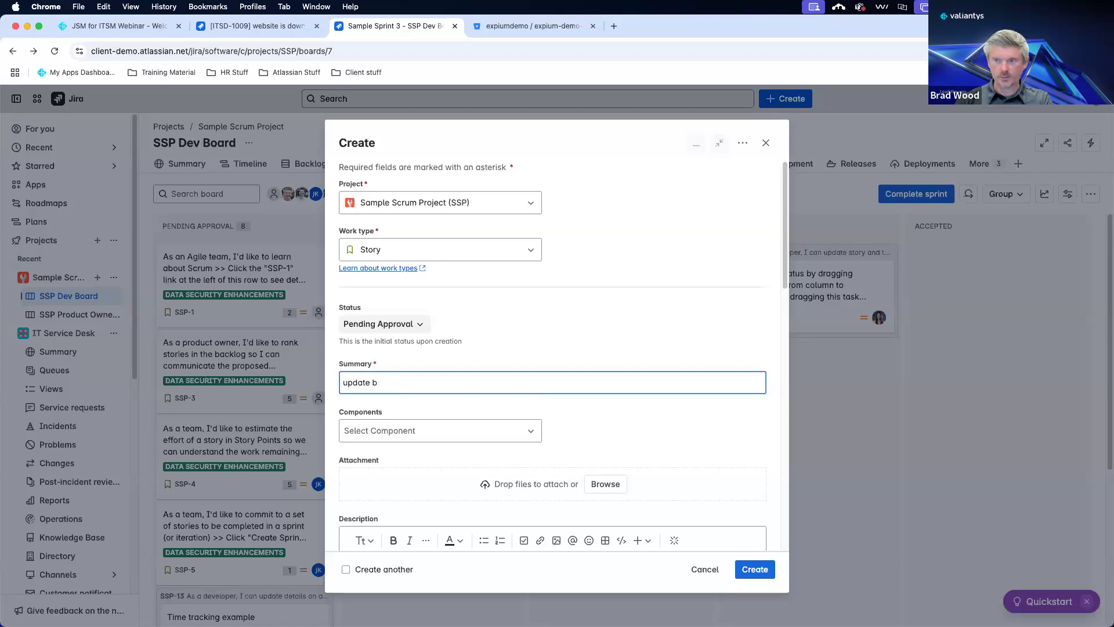
{"action": "key", "text": "BackSpace"}
{"action": "type", "text": "mobile app"}
{"action": "left_click", "coordinate": [754, 568]}
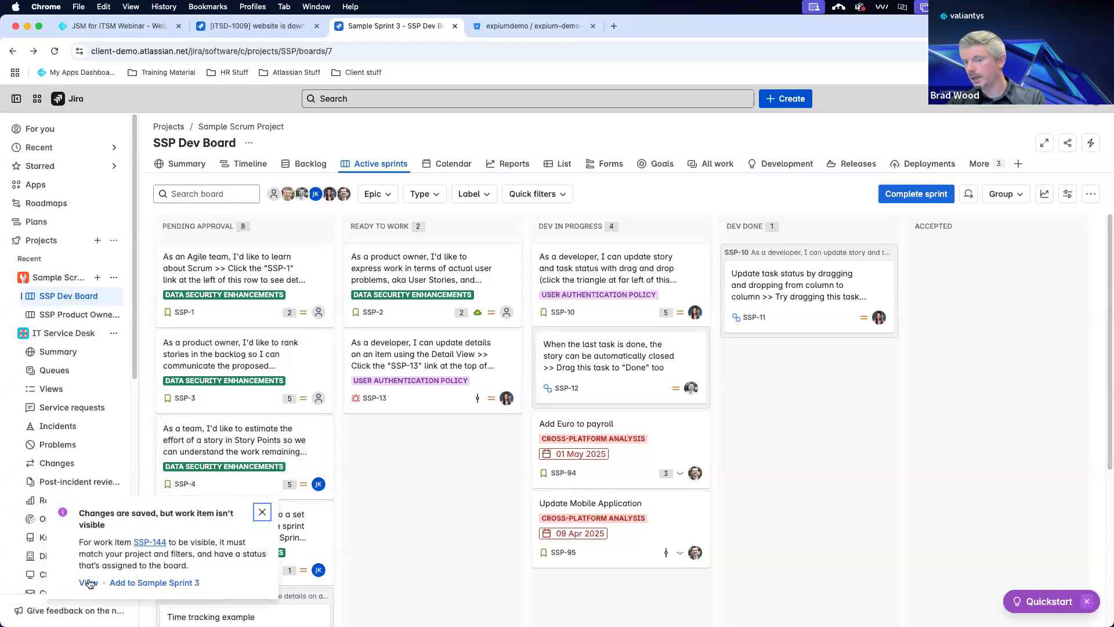
{"action": "left_click", "coordinate": [88, 582]}
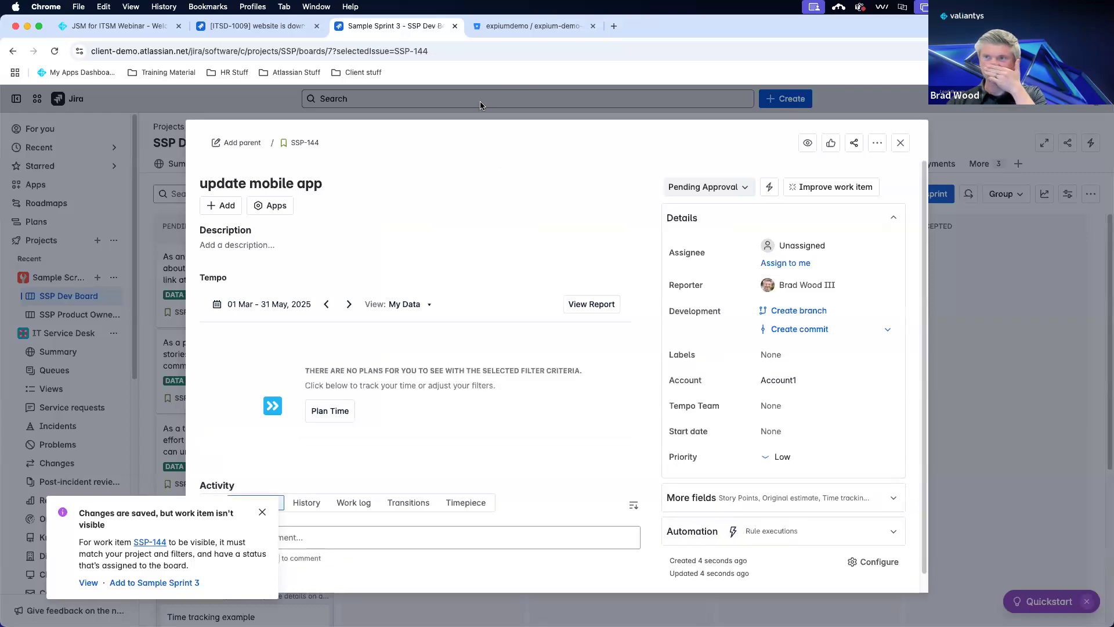
Edit README.md in expium-demo-mobile-app, replacing line 24's contact name with a new one.
{"action": "left_click", "coordinate": [531, 28]}
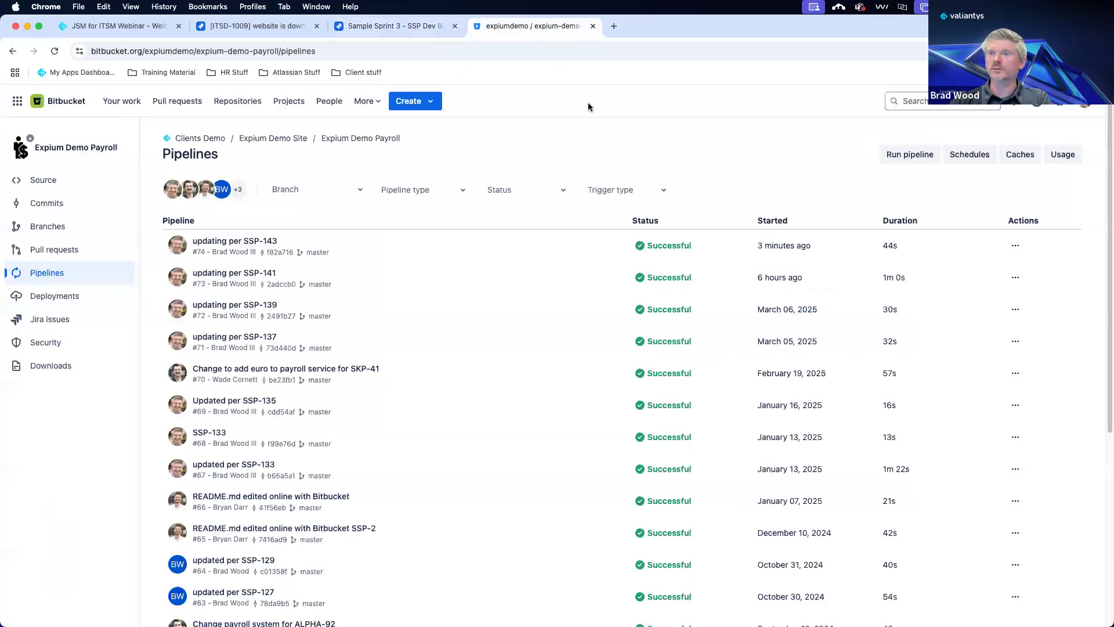
{"action": "left_click", "coordinate": [244, 106]}
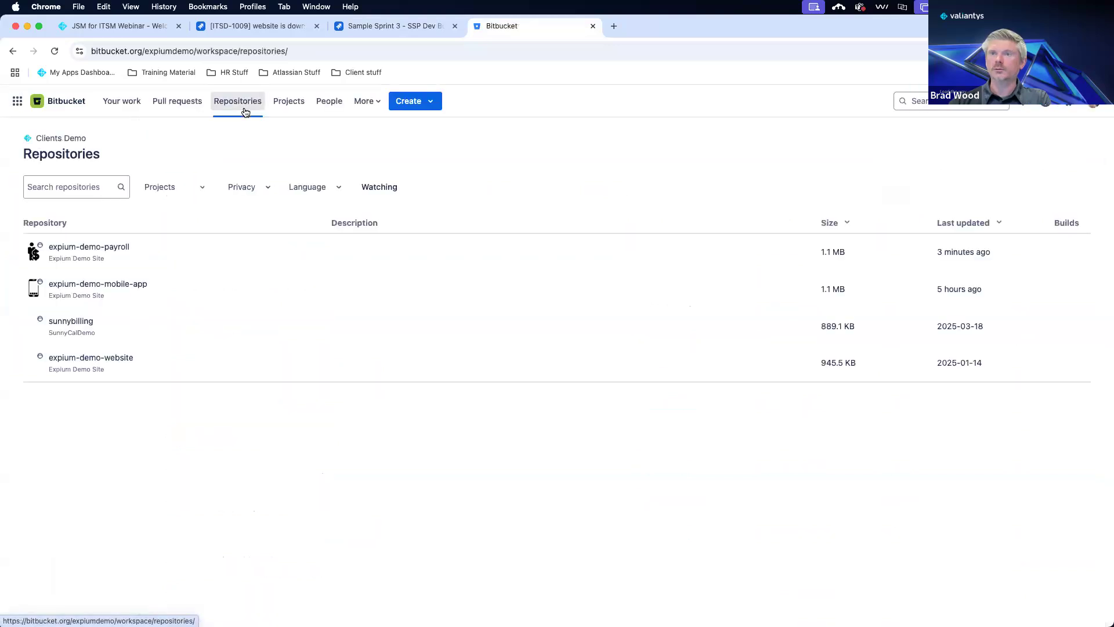
{"action": "left_click", "coordinate": [123, 284]}
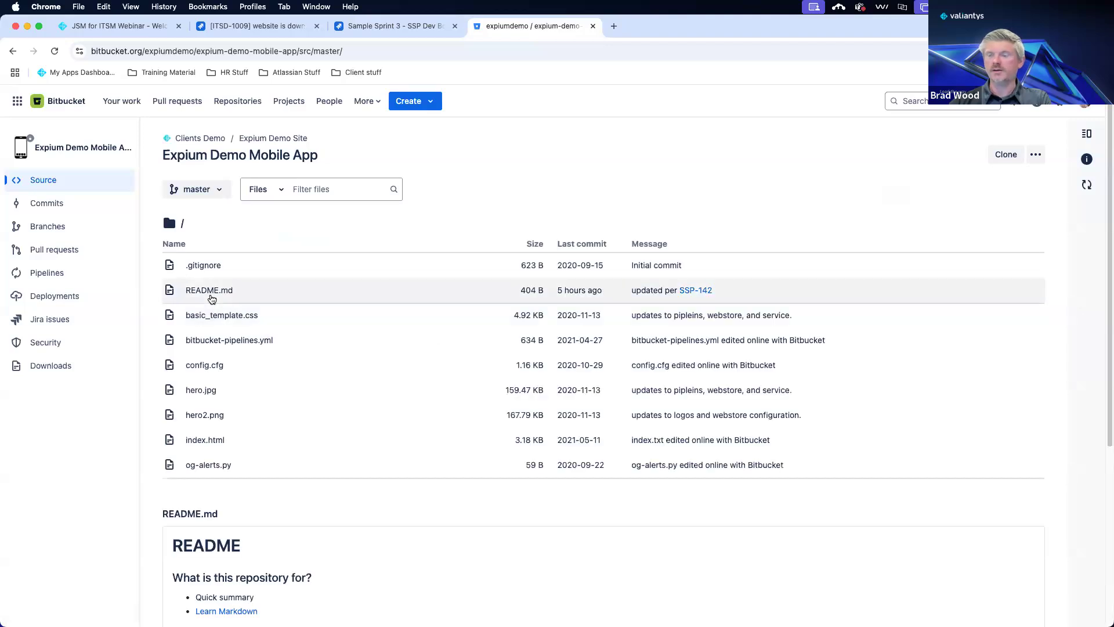
{"action": "left_click", "coordinate": [219, 290]}
{"action": "left_click", "coordinate": [1003, 226]}
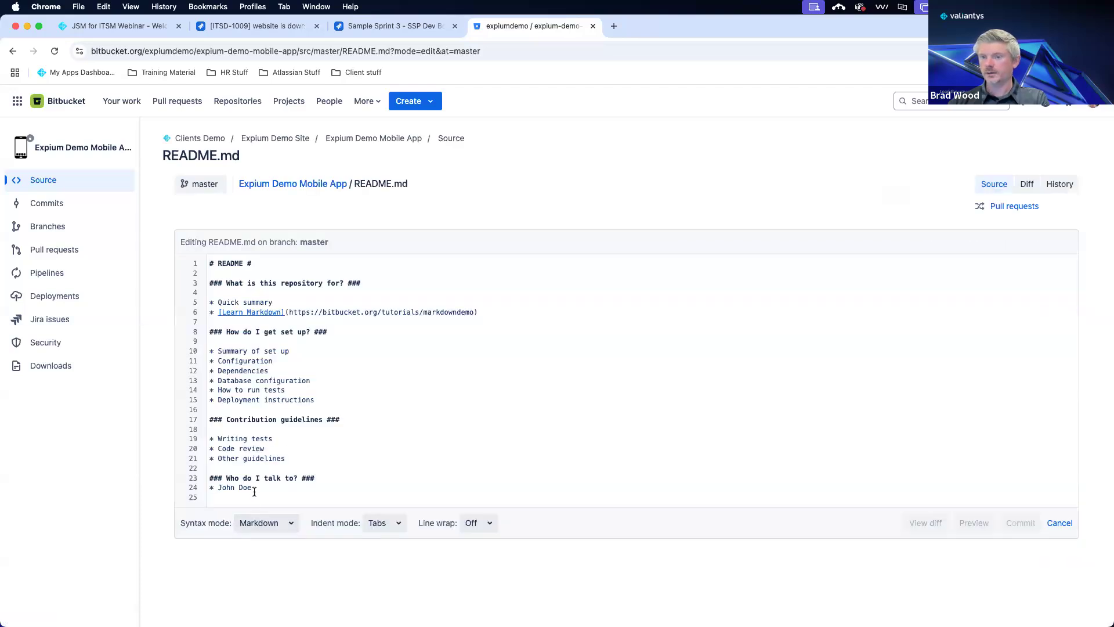
{"action": "key", "text": "BackSpace"}
{"action": "key", "text": "BackSpace"}
{"action": "key", "text": "BackSpace"}
{"action": "key", "text": "BackSpace"}
{"action": "key", "text": "BackSpace"}
{"action": "key", "text": "BackSpace"}
{"action": "key", "text": "BackSpace"}
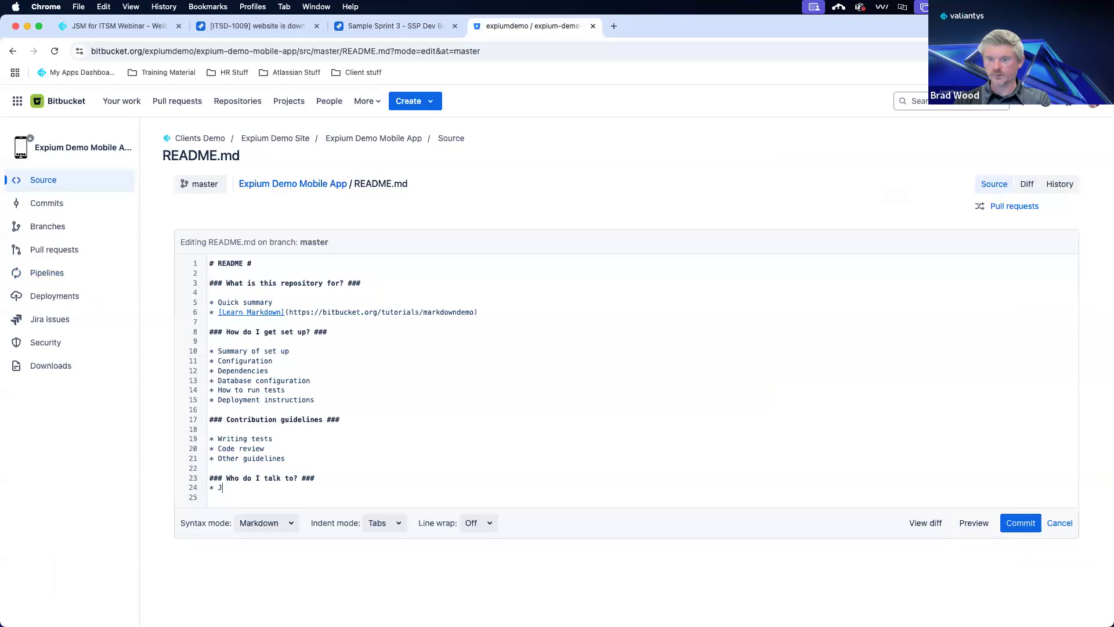
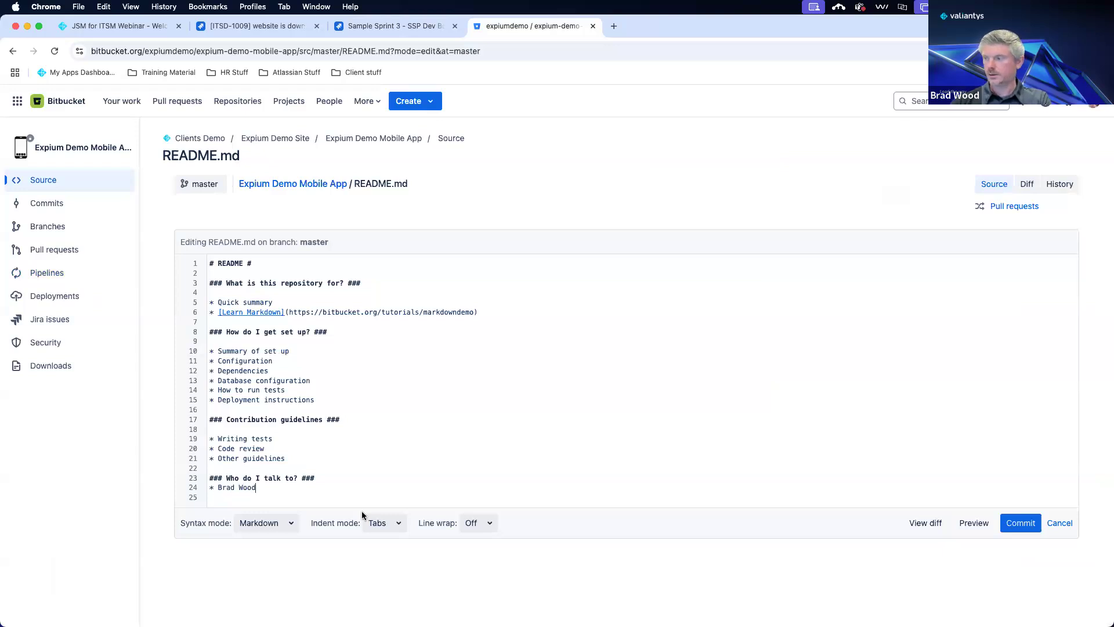
Commit the README change with the message 'updated per SSP-144'.
{"action": "left_click", "coordinate": [1019, 522]}
{"action": "left_click_drag", "start_coordinate": [687, 351], "coordinate": [524, 355]}
{"action": "type", "text": "up"}
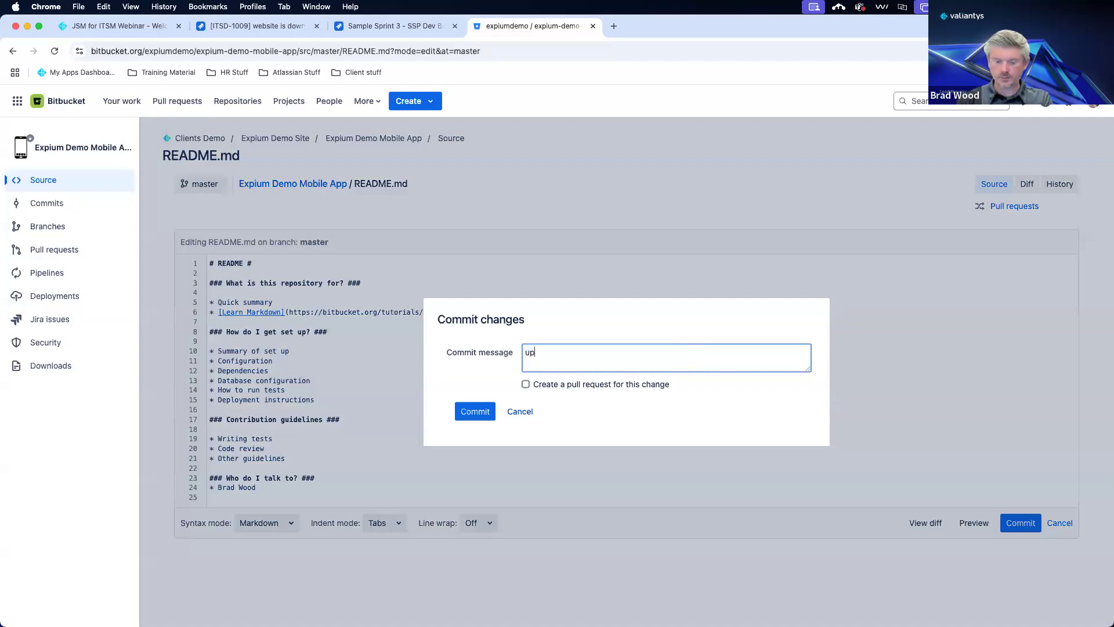
{"action": "type", "text": "dated per SSP"}
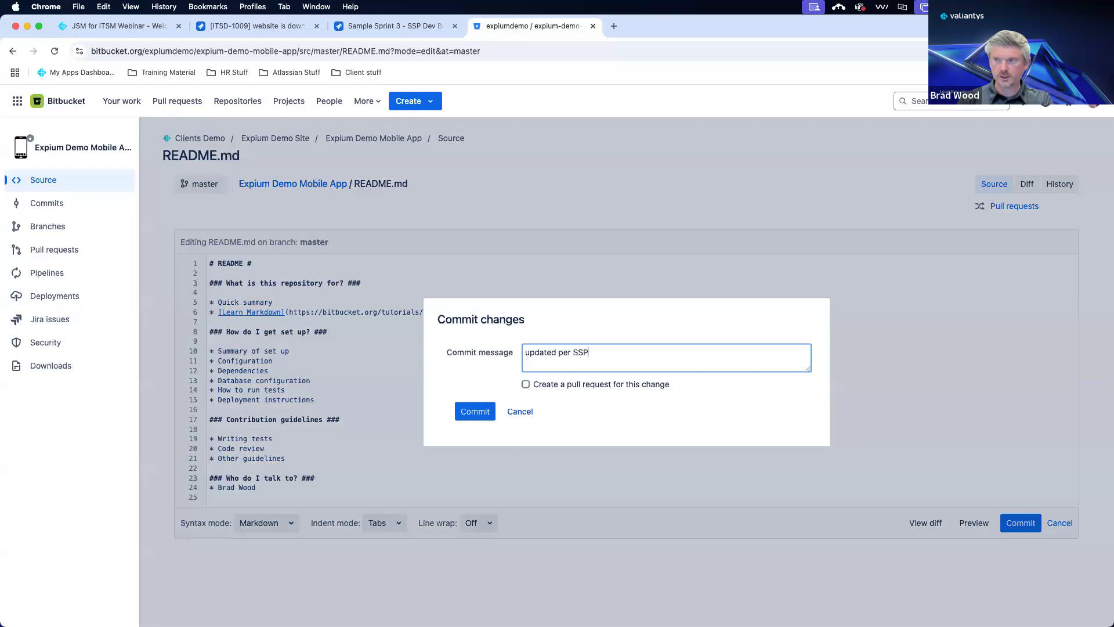
{"action": "type", "text": "-144"}
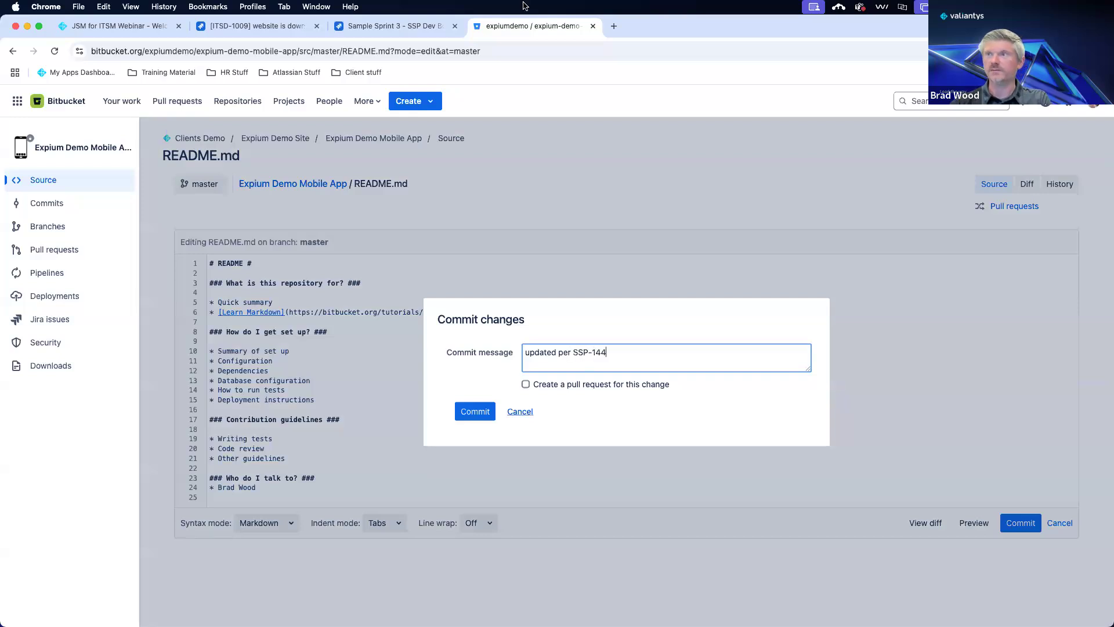
{"action": "left_click", "coordinate": [427, 23]}
{"action": "left_click", "coordinate": [485, 22]}
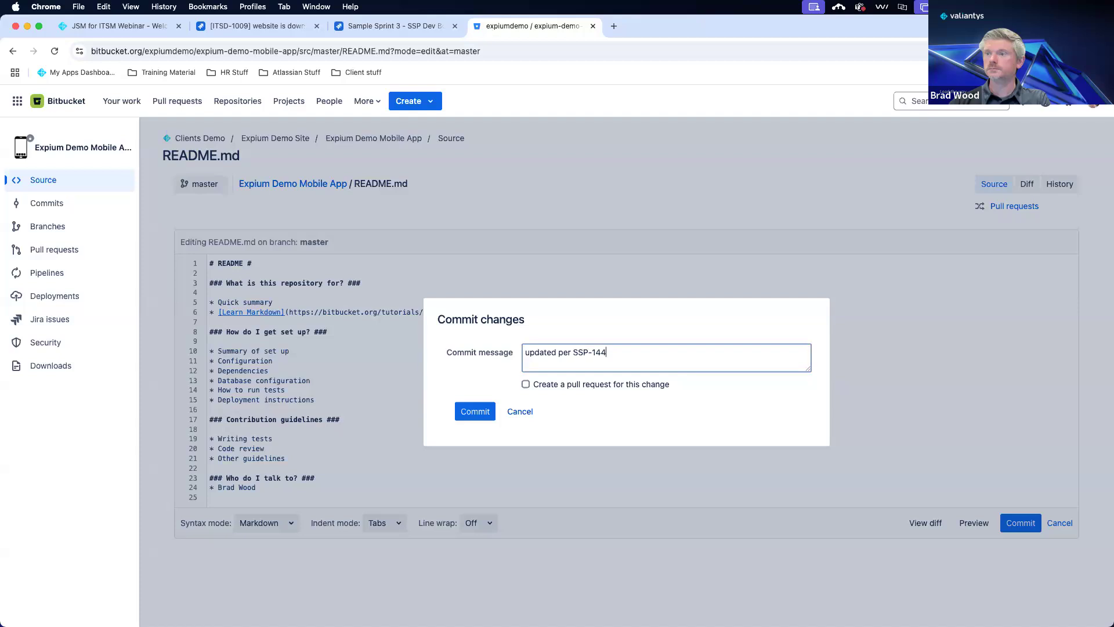
{"action": "left_click", "coordinate": [481, 409]}
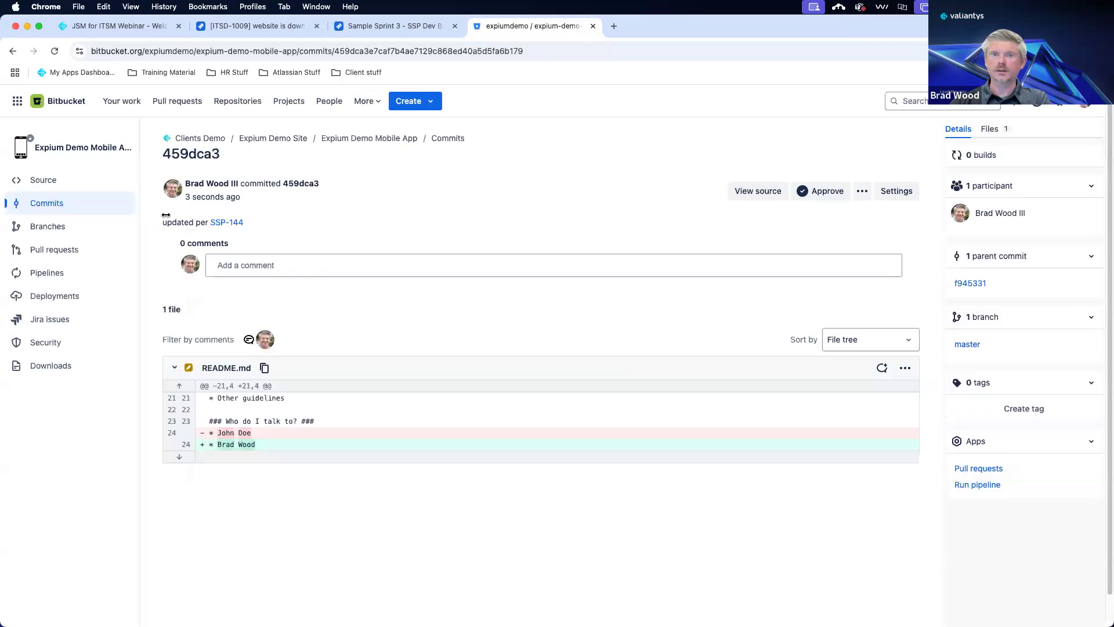
Check the mobile app's pipeline #69 status after a refresh, then return to Jira's SSP-144 story.
{"action": "left_click", "coordinate": [54, 273]}
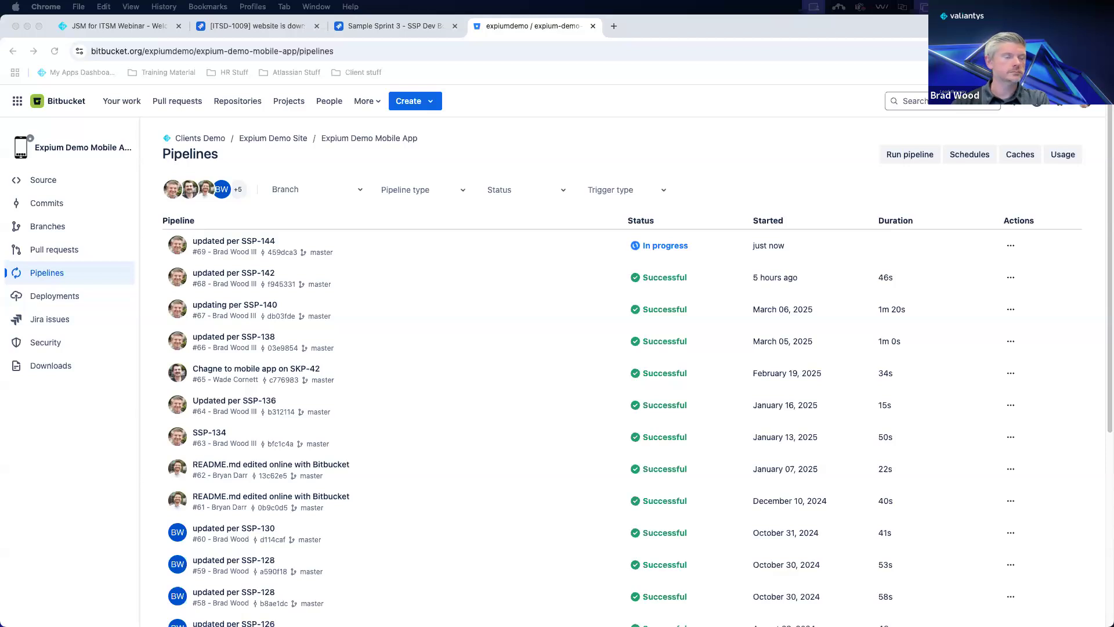
{"action": "left_click", "coordinate": [57, 53]}
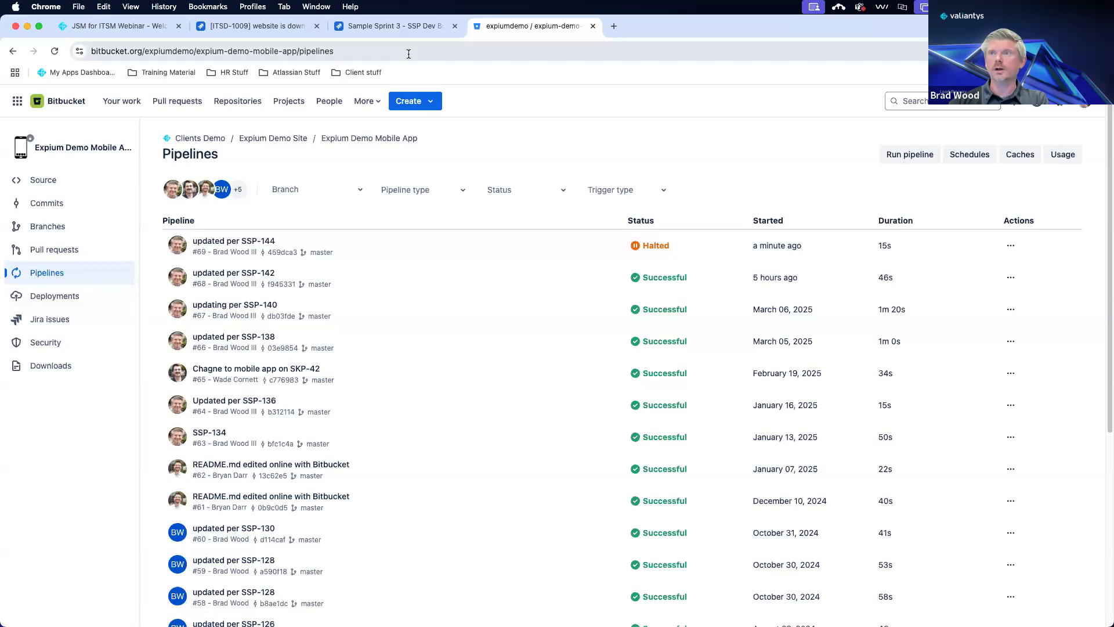
{"action": "left_click", "coordinate": [406, 30]}
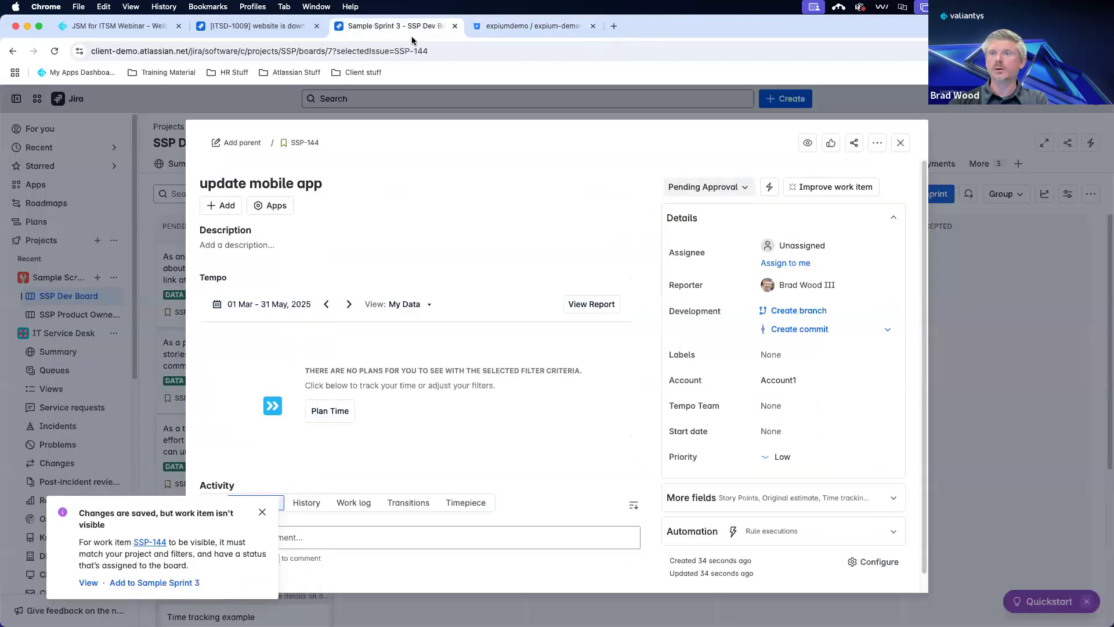
Reload SSP-144 and open its linked change ITSD-1011 in a new tab.
{"action": "left_click", "coordinate": [55, 51]}
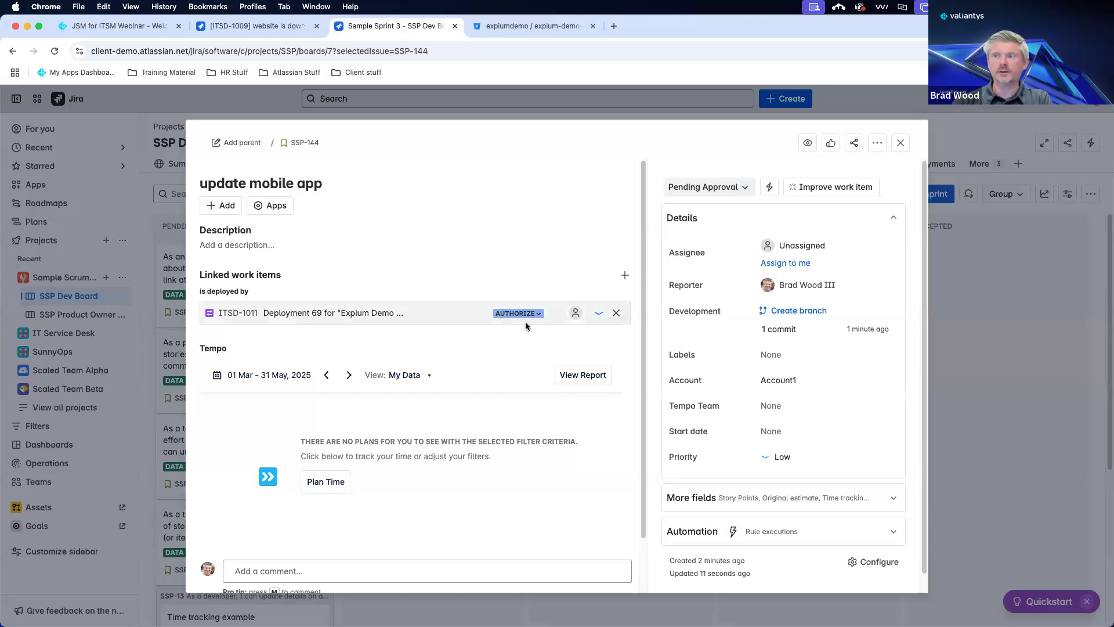
{"action": "right_click", "coordinate": [226, 315]}
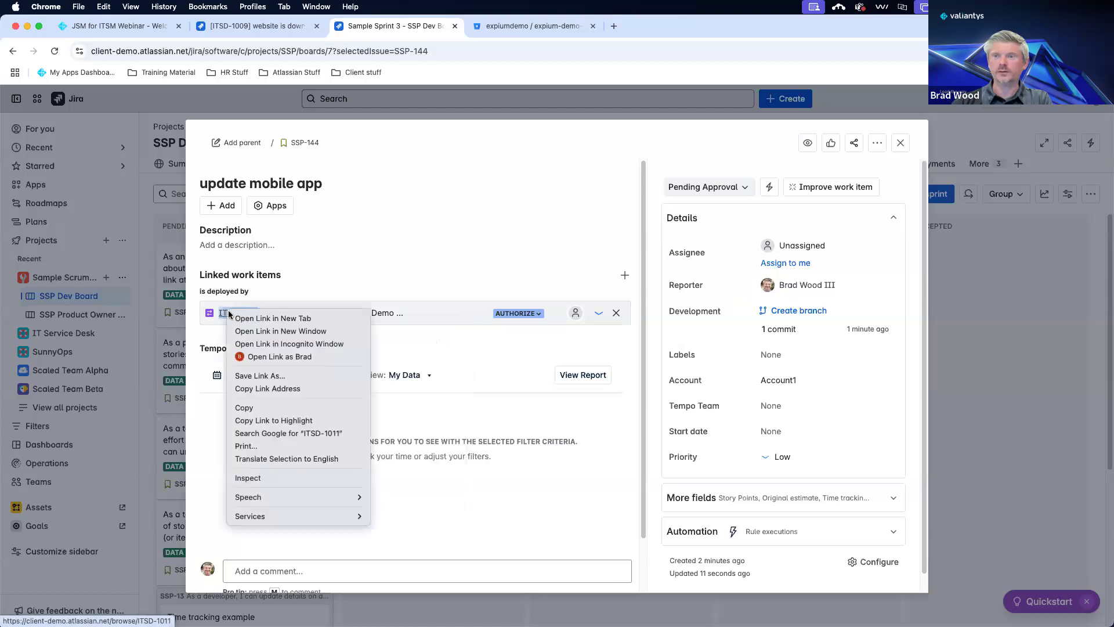
{"action": "left_click", "coordinate": [256, 316]}
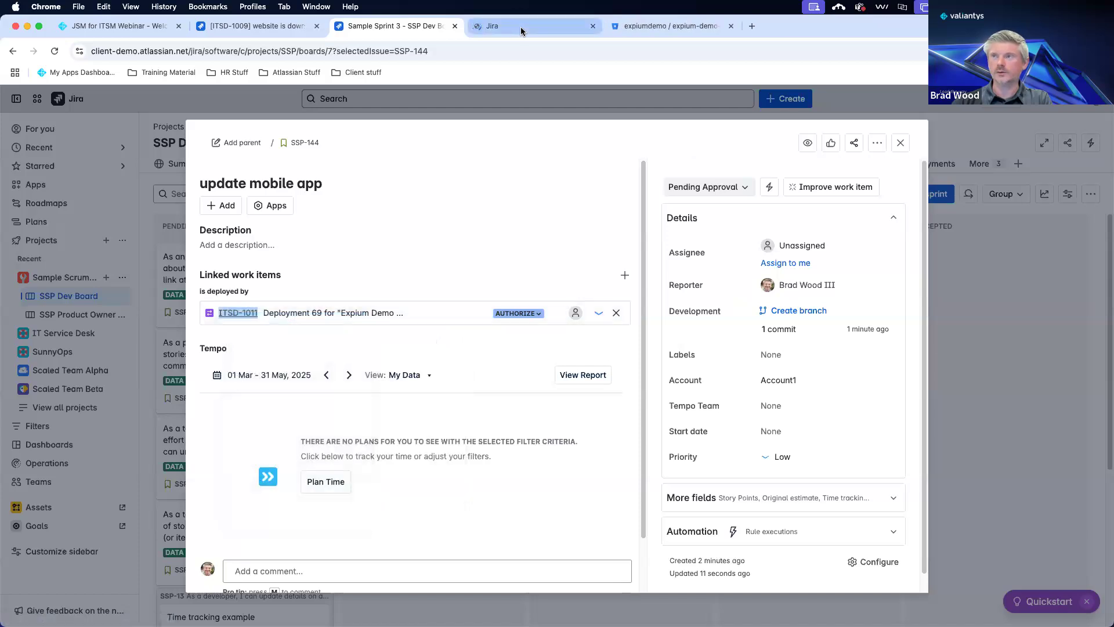
{"action": "left_click", "coordinate": [517, 28]}
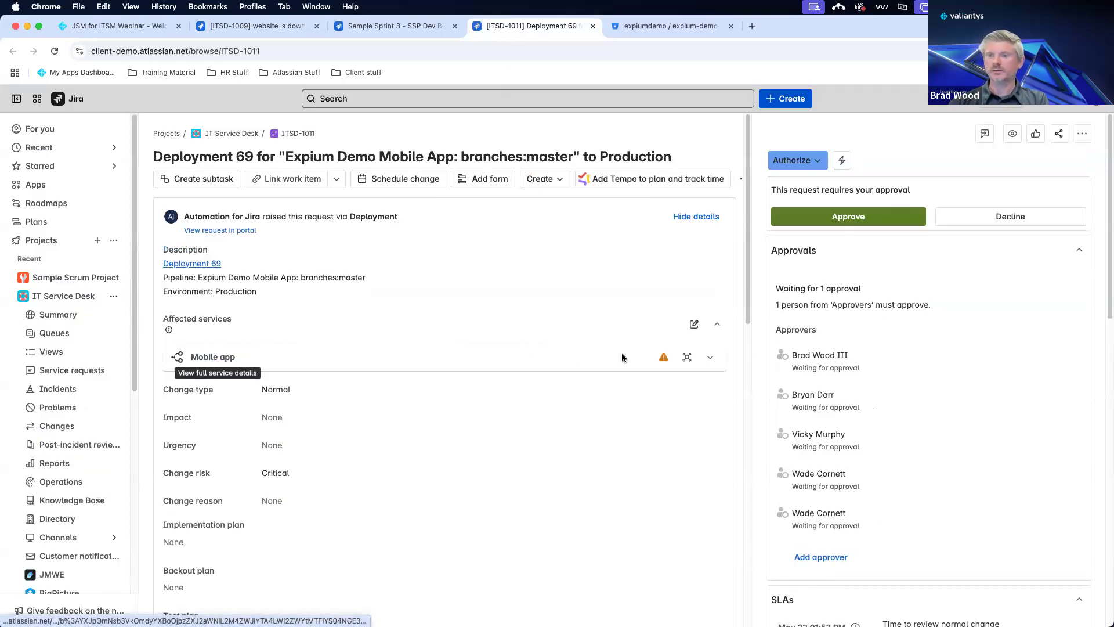
Approve change ITSD-1011, move it to Implementing, and check Bitbucket pipeline #69 for SSP-144.
{"action": "left_click", "coordinate": [708, 357]}
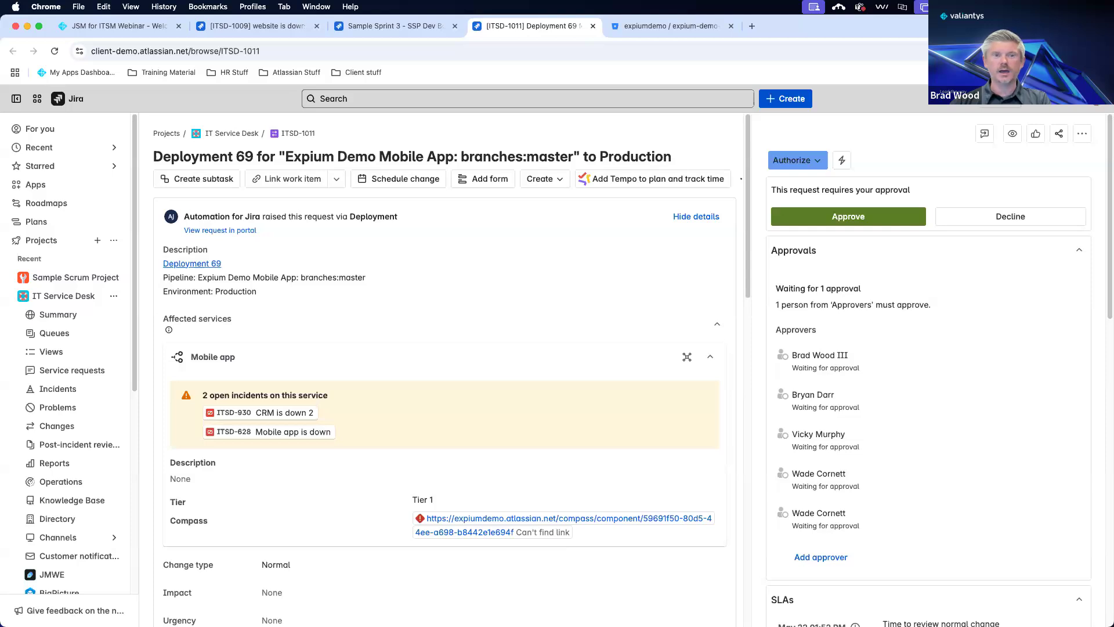
{"action": "left_click", "coordinate": [881, 216]}
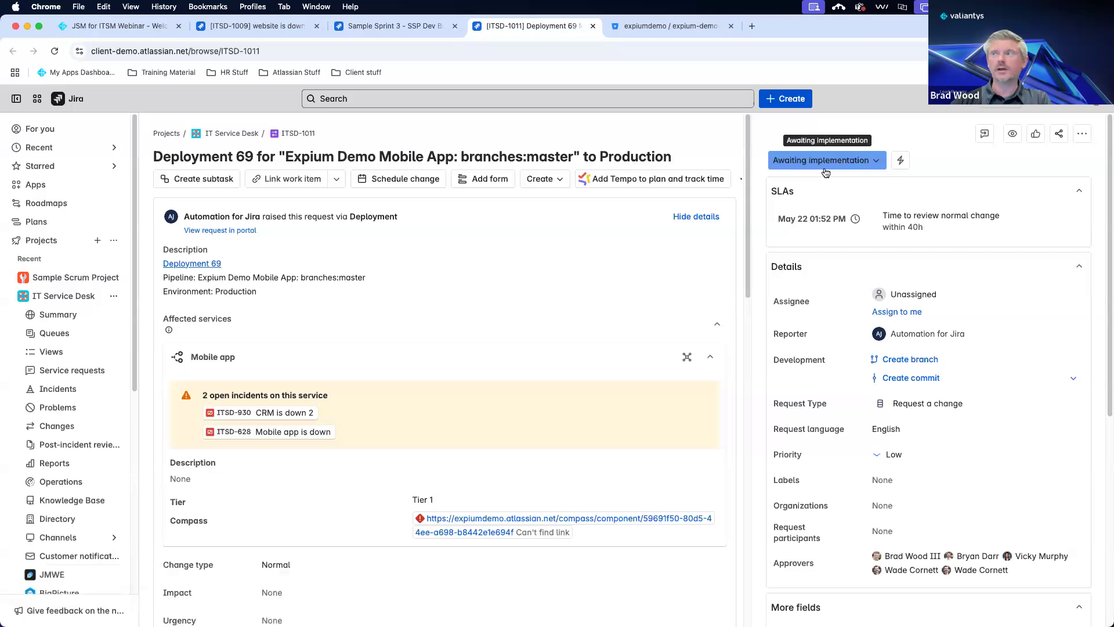
{"action": "left_click", "coordinate": [823, 166]}
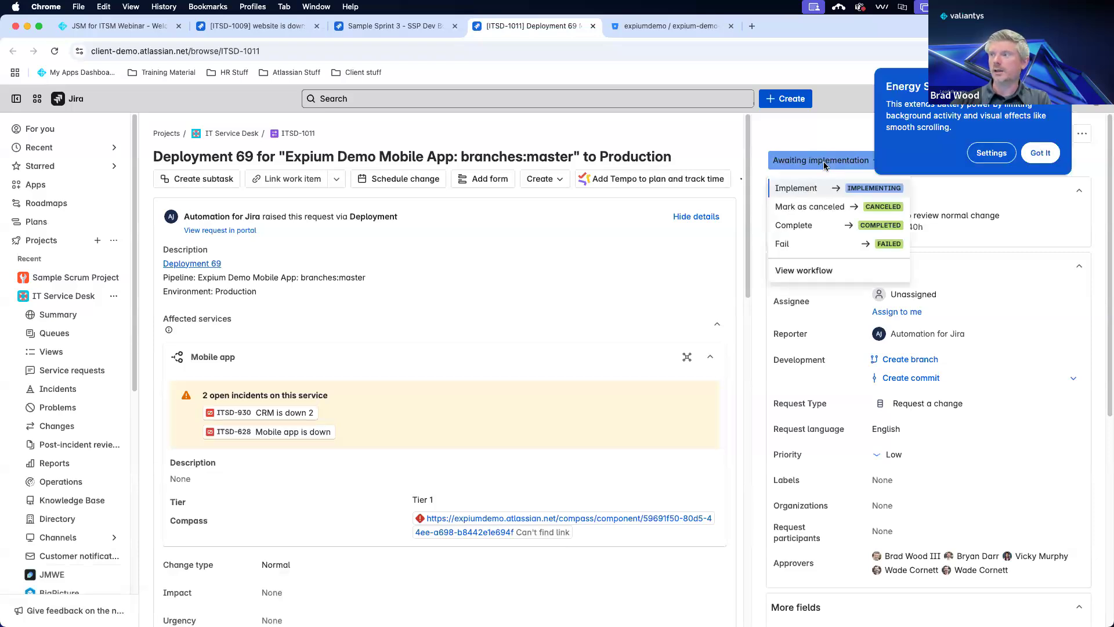
{"action": "left_click", "coordinate": [1033, 154]}
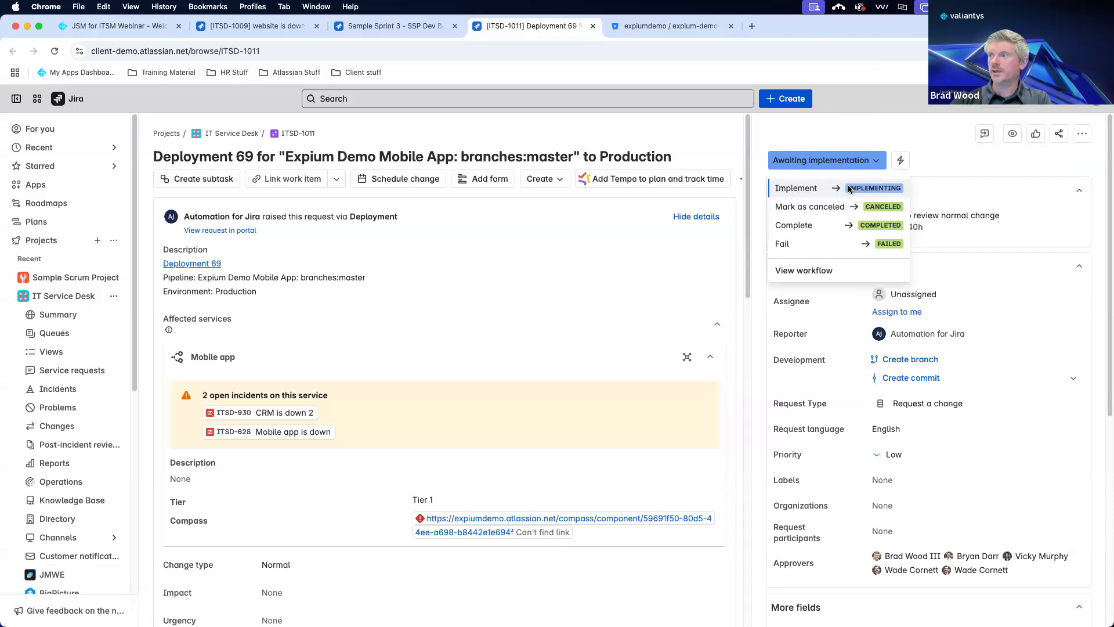
{"action": "left_click", "coordinate": [850, 189]}
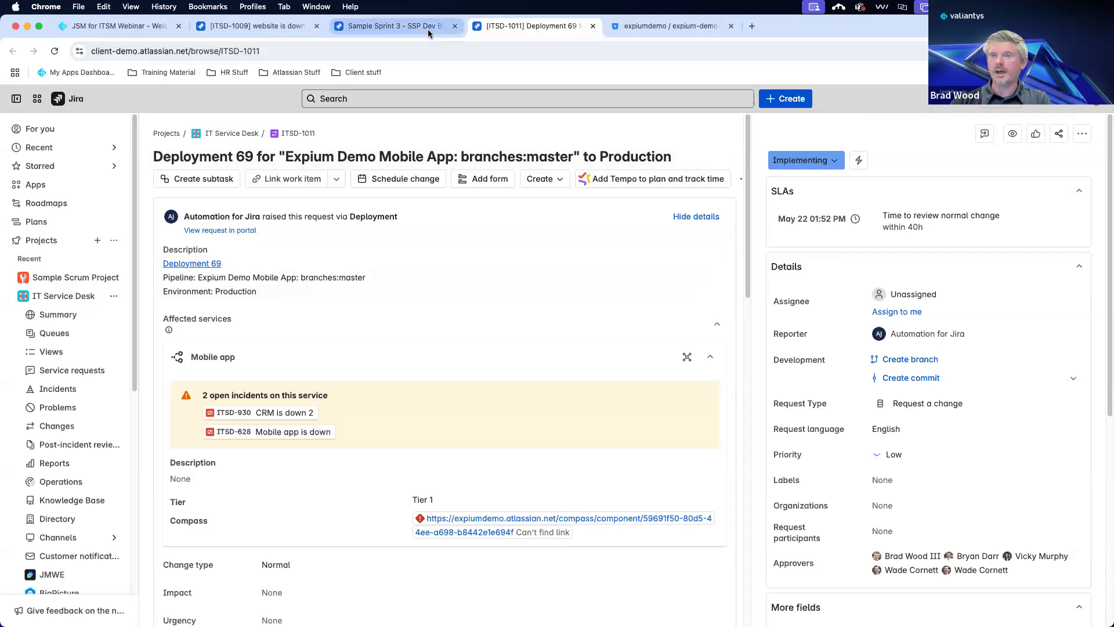
{"action": "left_click", "coordinate": [650, 26]}
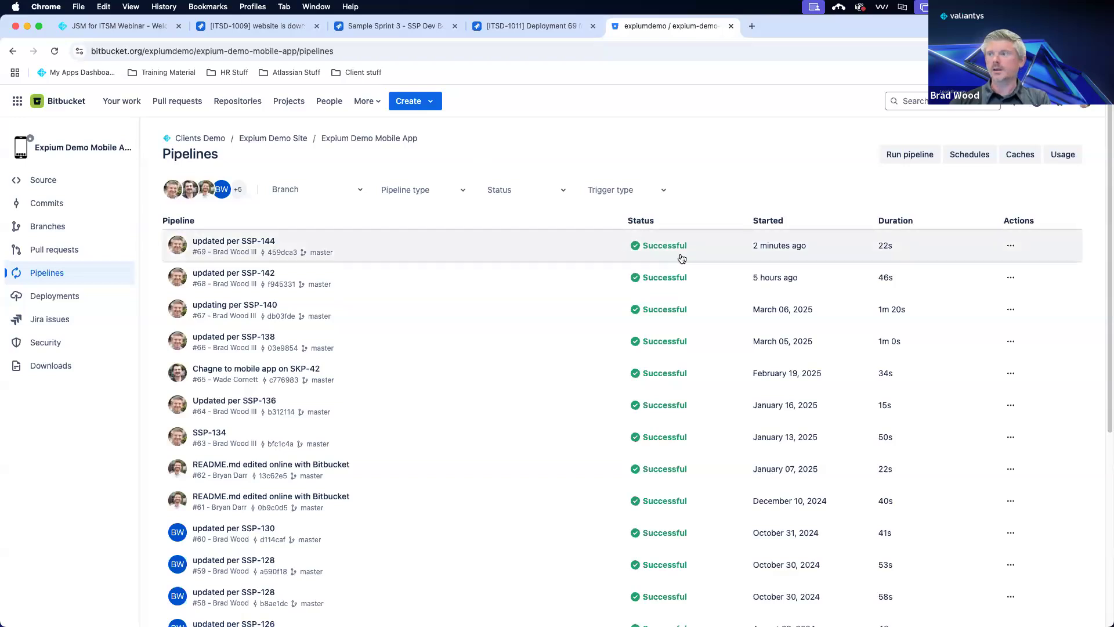
Reload ITSD-1011 to confirm it is Completed, then return to story SSP-144.
{"action": "left_click", "coordinate": [539, 26]}
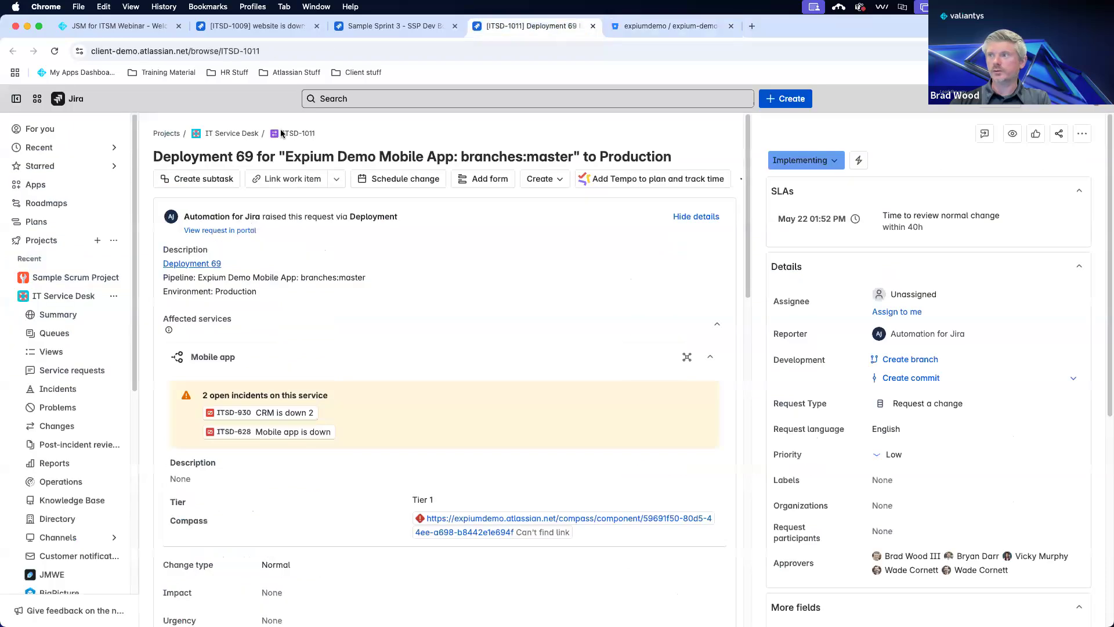
{"action": "left_click", "coordinate": [54, 51]}
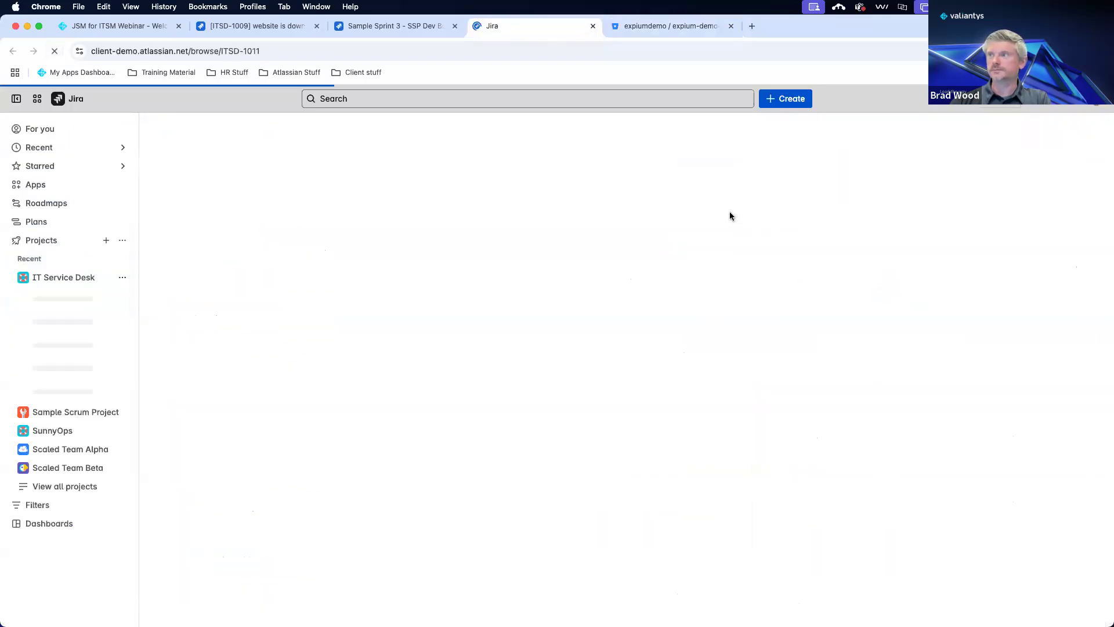
{"action": "left_click", "coordinate": [399, 28]}
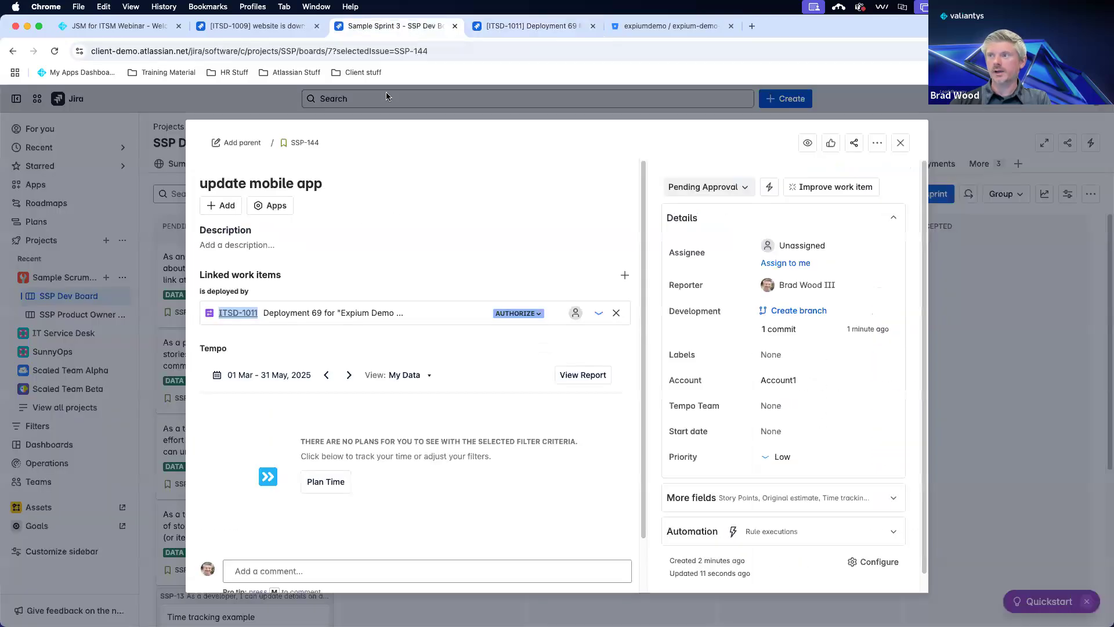
Reload SSP-144 to see its linked change Completed with a Production release.
{"action": "left_click", "coordinate": [53, 51]}
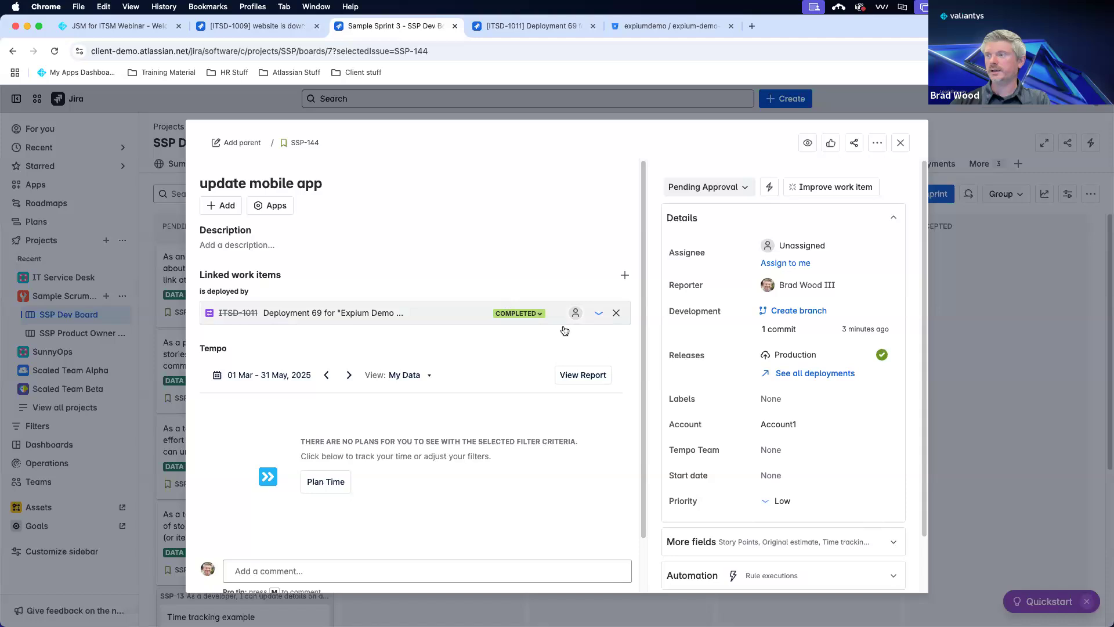
{"action": "mouse_move", "coordinate": [779, 361]}
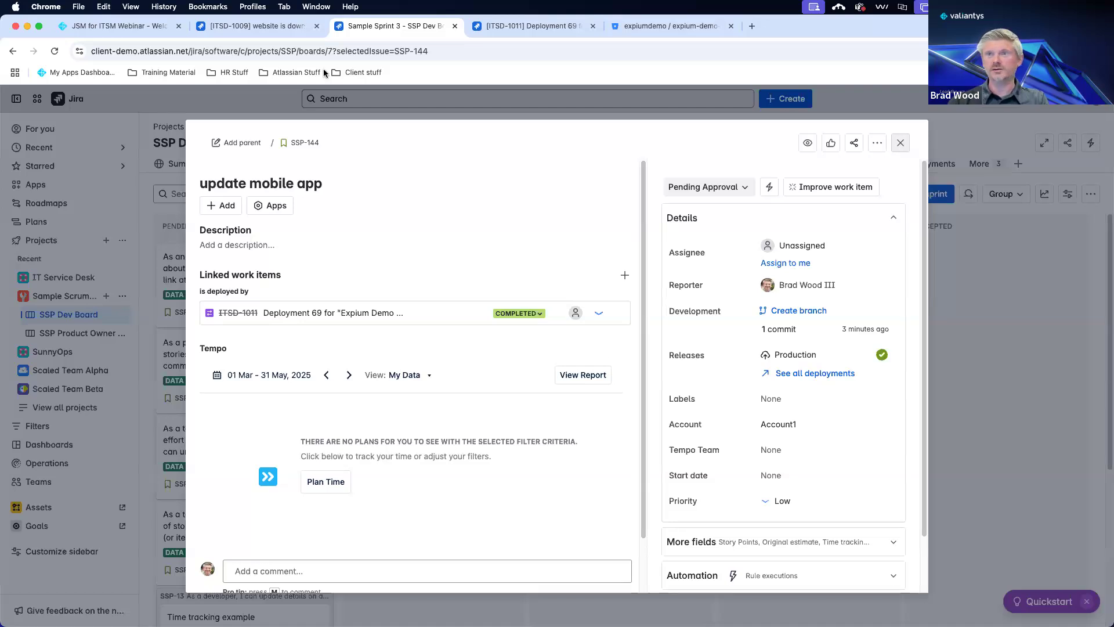
{"action": "left_click", "coordinate": [146, 25]}
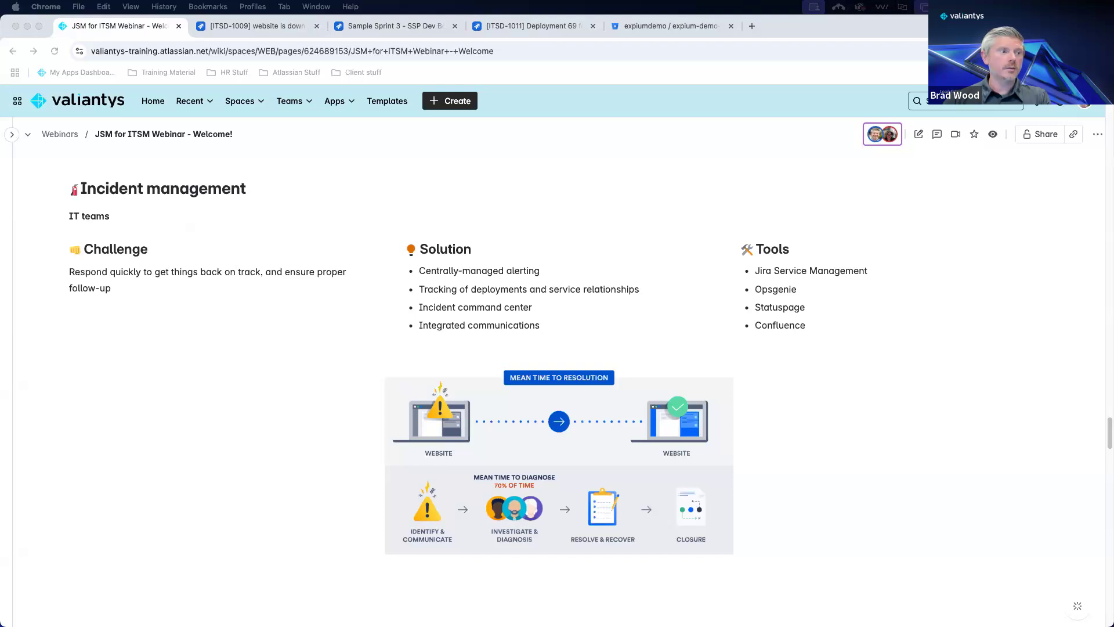
Scroll the webinar page past Any Questions and Let's connect to 'Thanks for joining us!'.
{"action": "scroll", "coordinate": [296, 327], "scroll_direction": "down", "scroll_amount": 6}
{"action": "scroll", "coordinate": [294, 326], "scroll_direction": "down", "scroll_amount": 13}
{"action": "scroll", "coordinate": [294, 328], "scroll_direction": "down", "scroll_amount": 6}
{"action": "scroll", "coordinate": [294, 327], "scroll_direction": "up", "scroll_amount": 4}
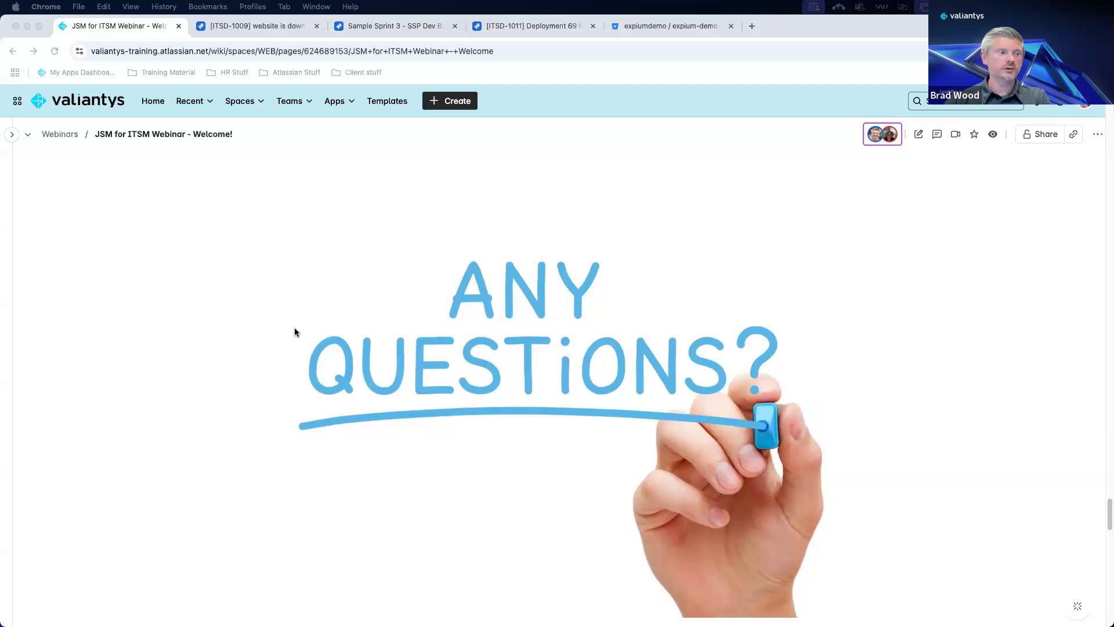
{"action": "scroll", "coordinate": [294, 329], "scroll_direction": "down", "scroll_amount": 8}
{"action": "scroll", "coordinate": [295, 328], "scroll_direction": "down", "scroll_amount": 5}
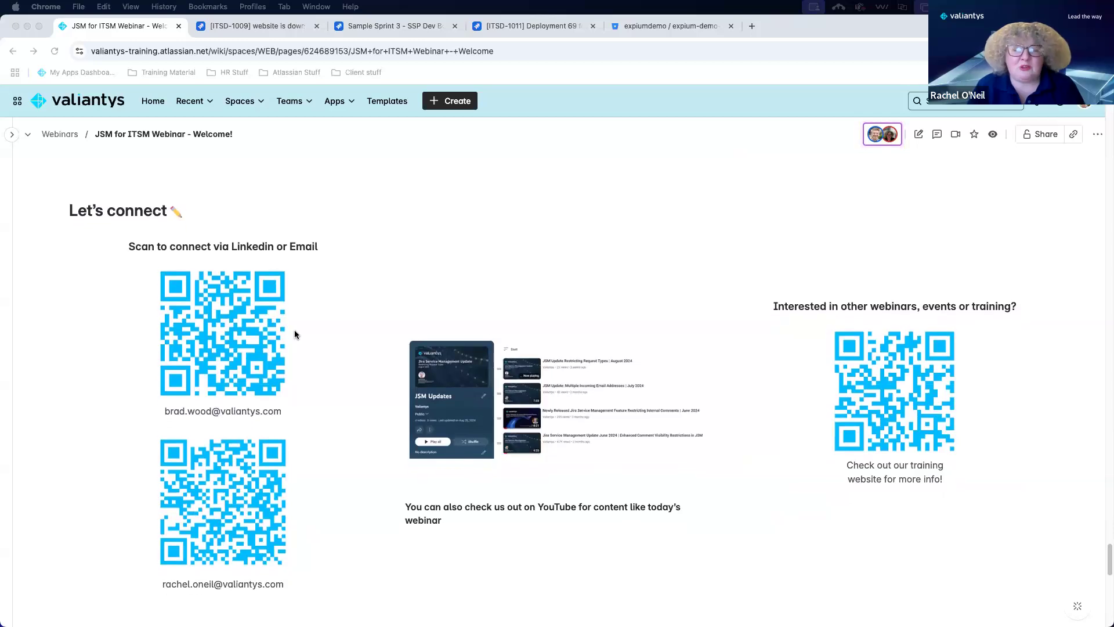
{"action": "scroll", "coordinate": [294, 330], "scroll_direction": "down", "scroll_amount": 1}
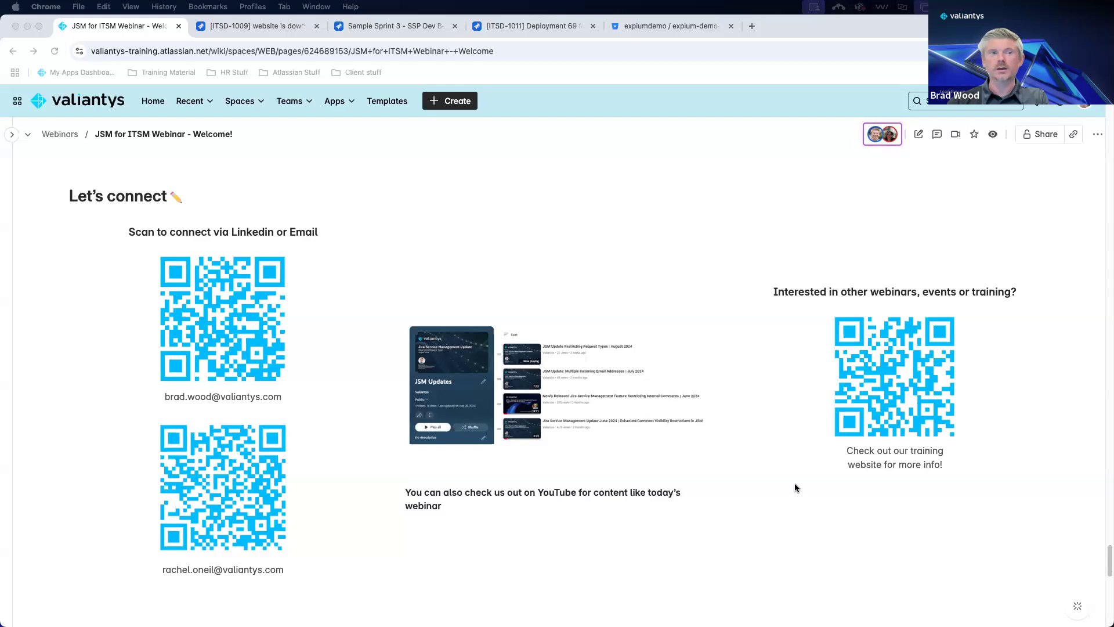
{"action": "scroll", "coordinate": [765, 383], "scroll_direction": "down", "scroll_amount": 10}
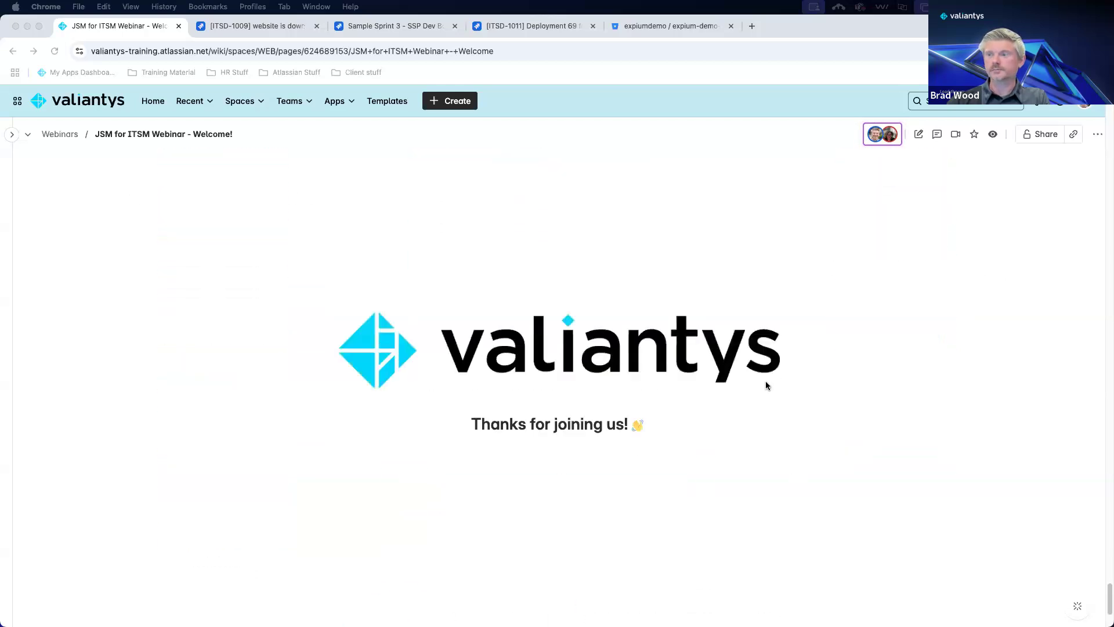